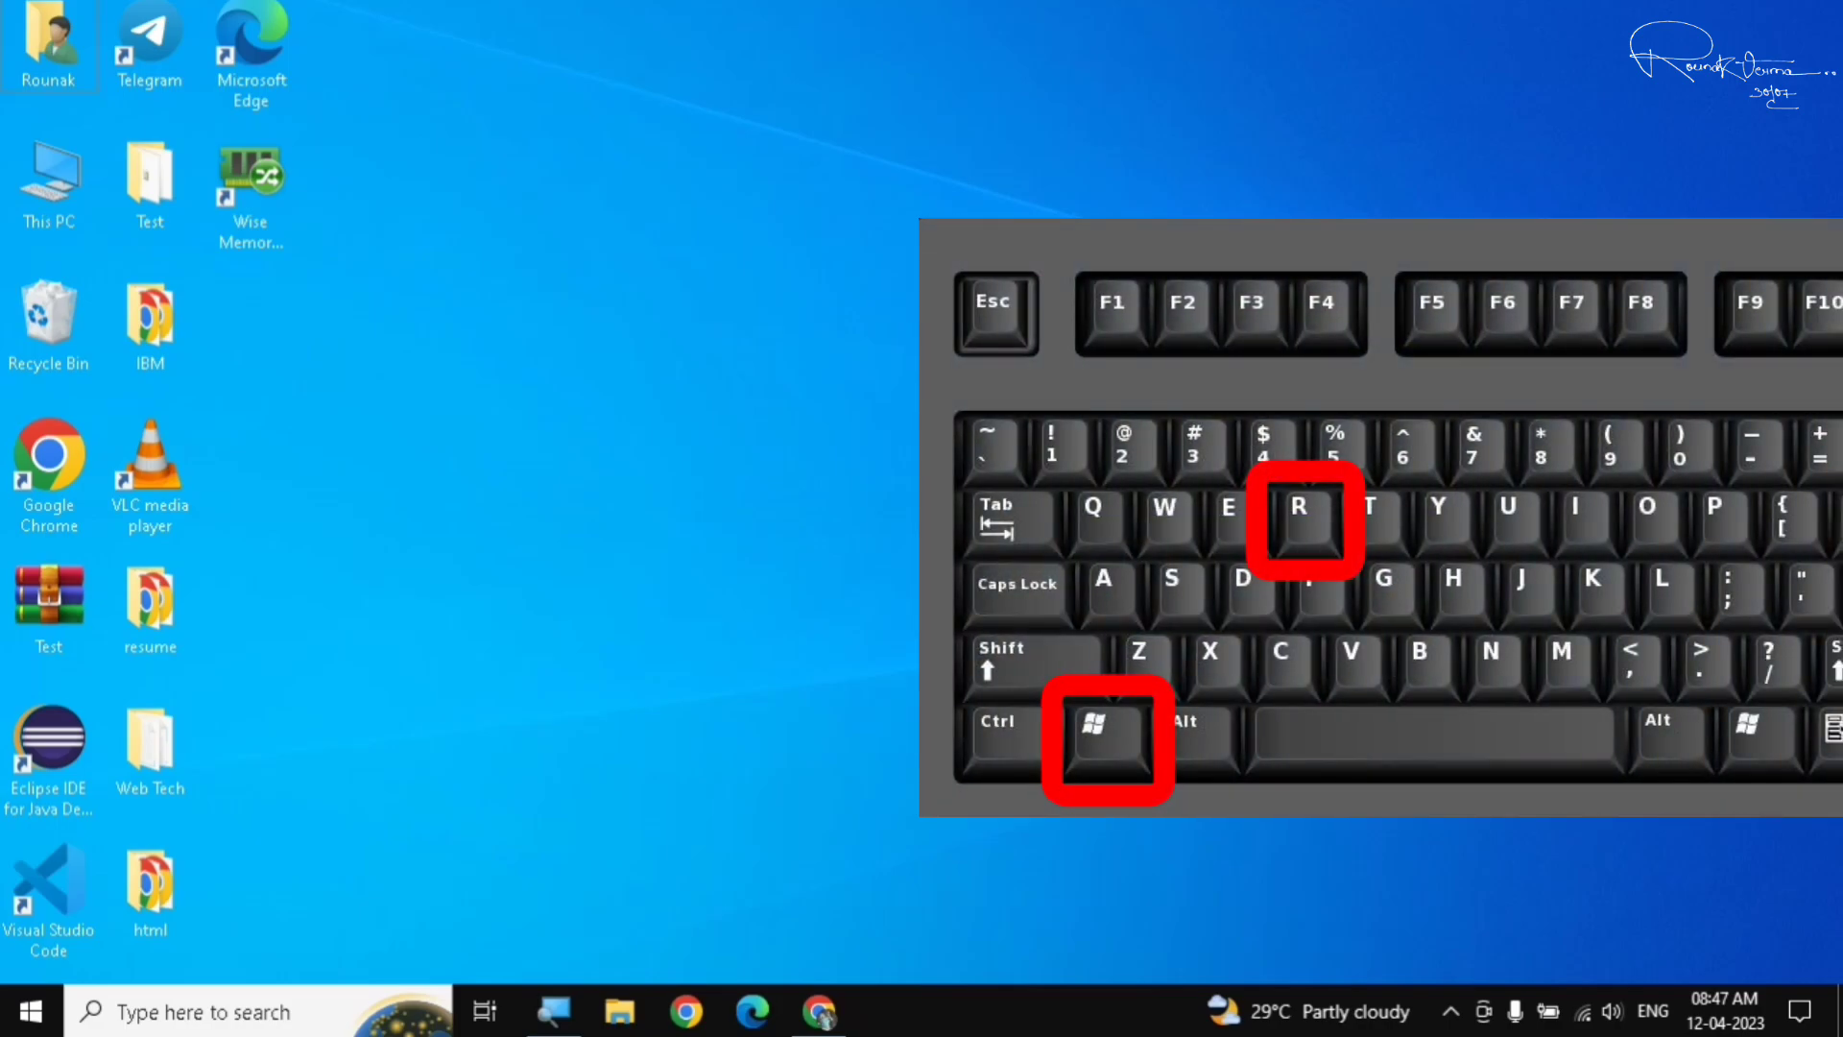
# Run dxdiag, check the display device and driver details, and close the DirectX Diagnostic Tool
pyautogui.press('super+r')
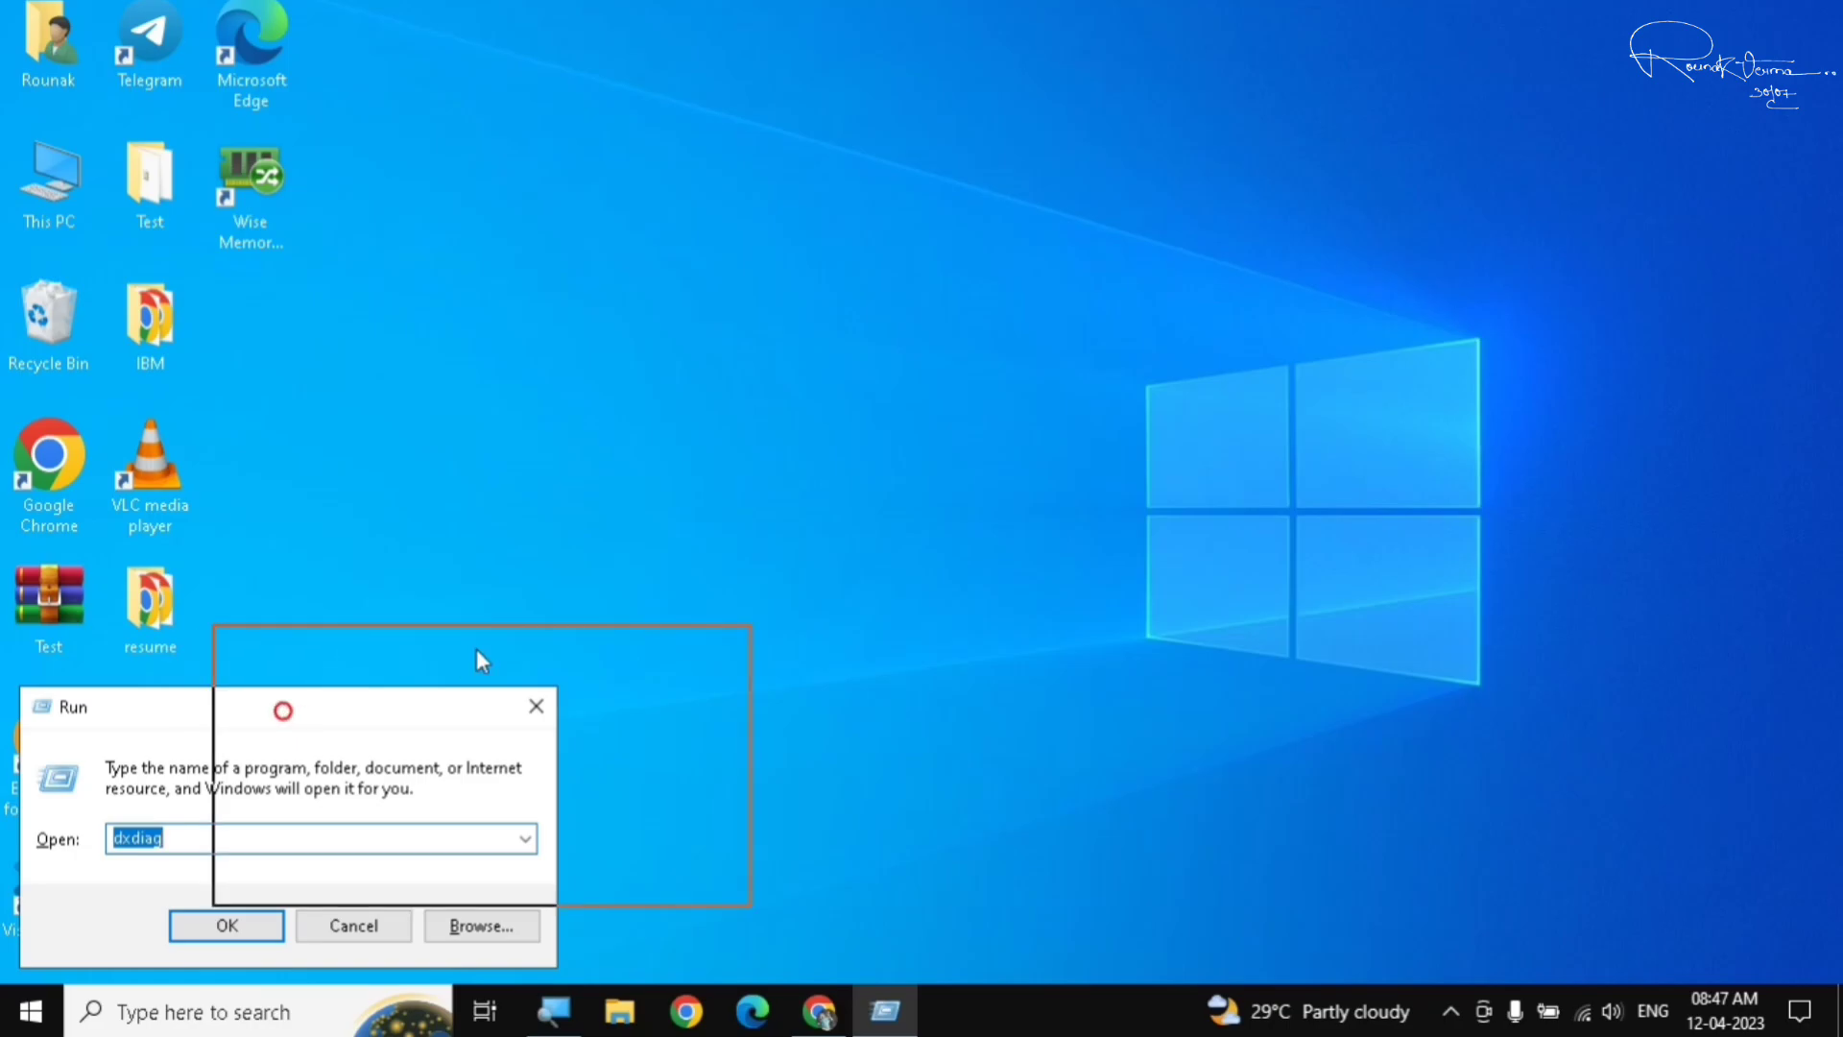
pyautogui.moveTo(476, 649); pyautogui.dragTo(914, 365)
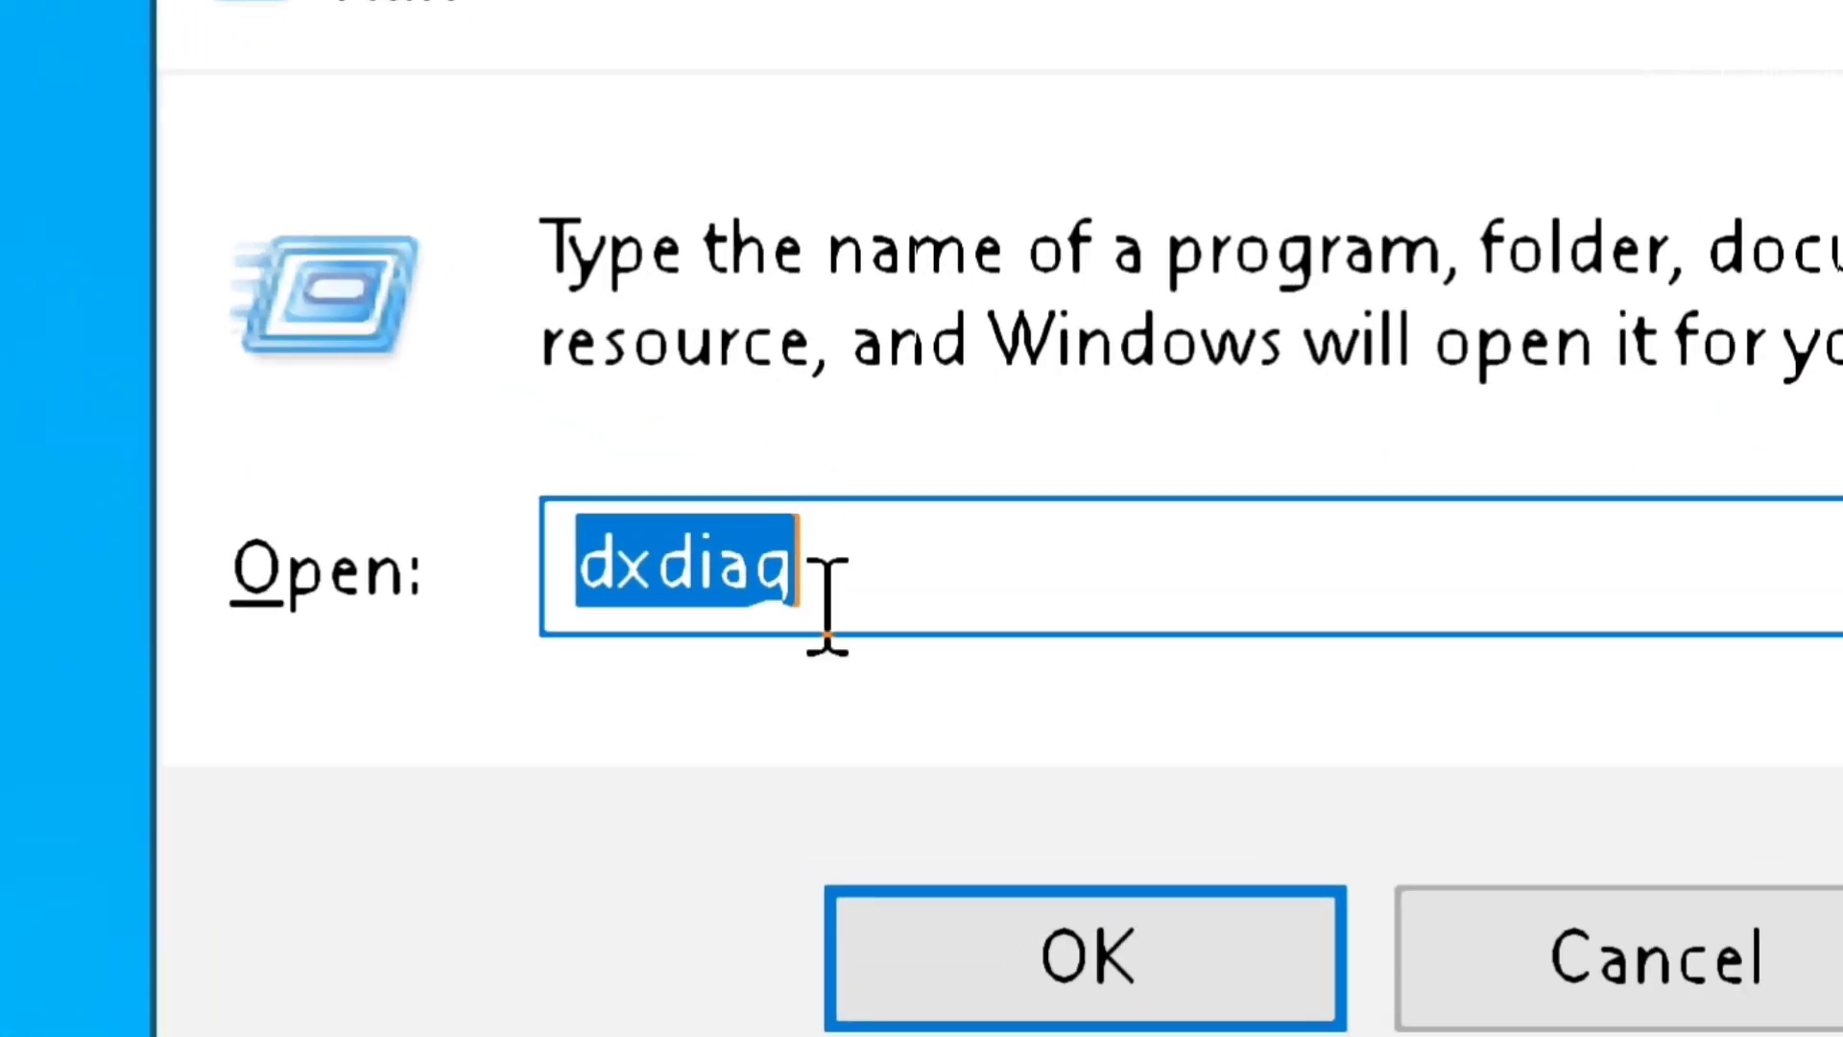
pyautogui.click(839, 547)
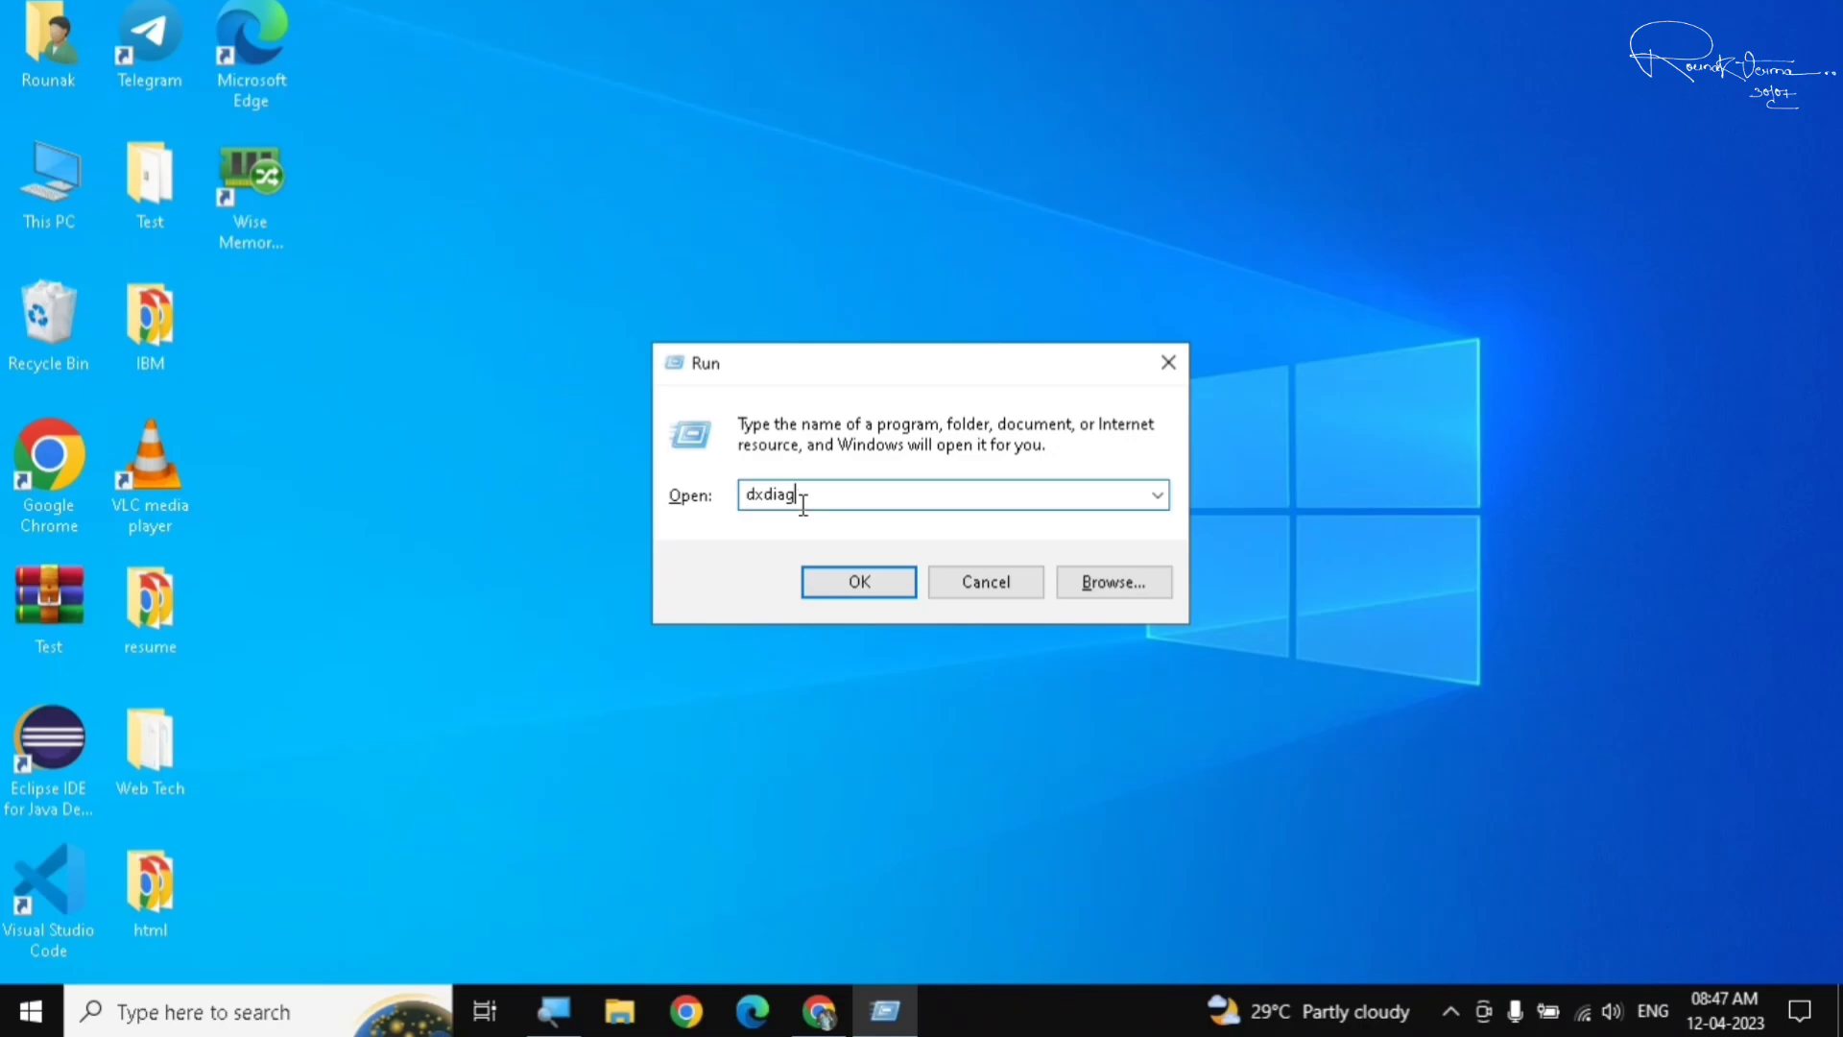
pyautogui.click(939, 680)
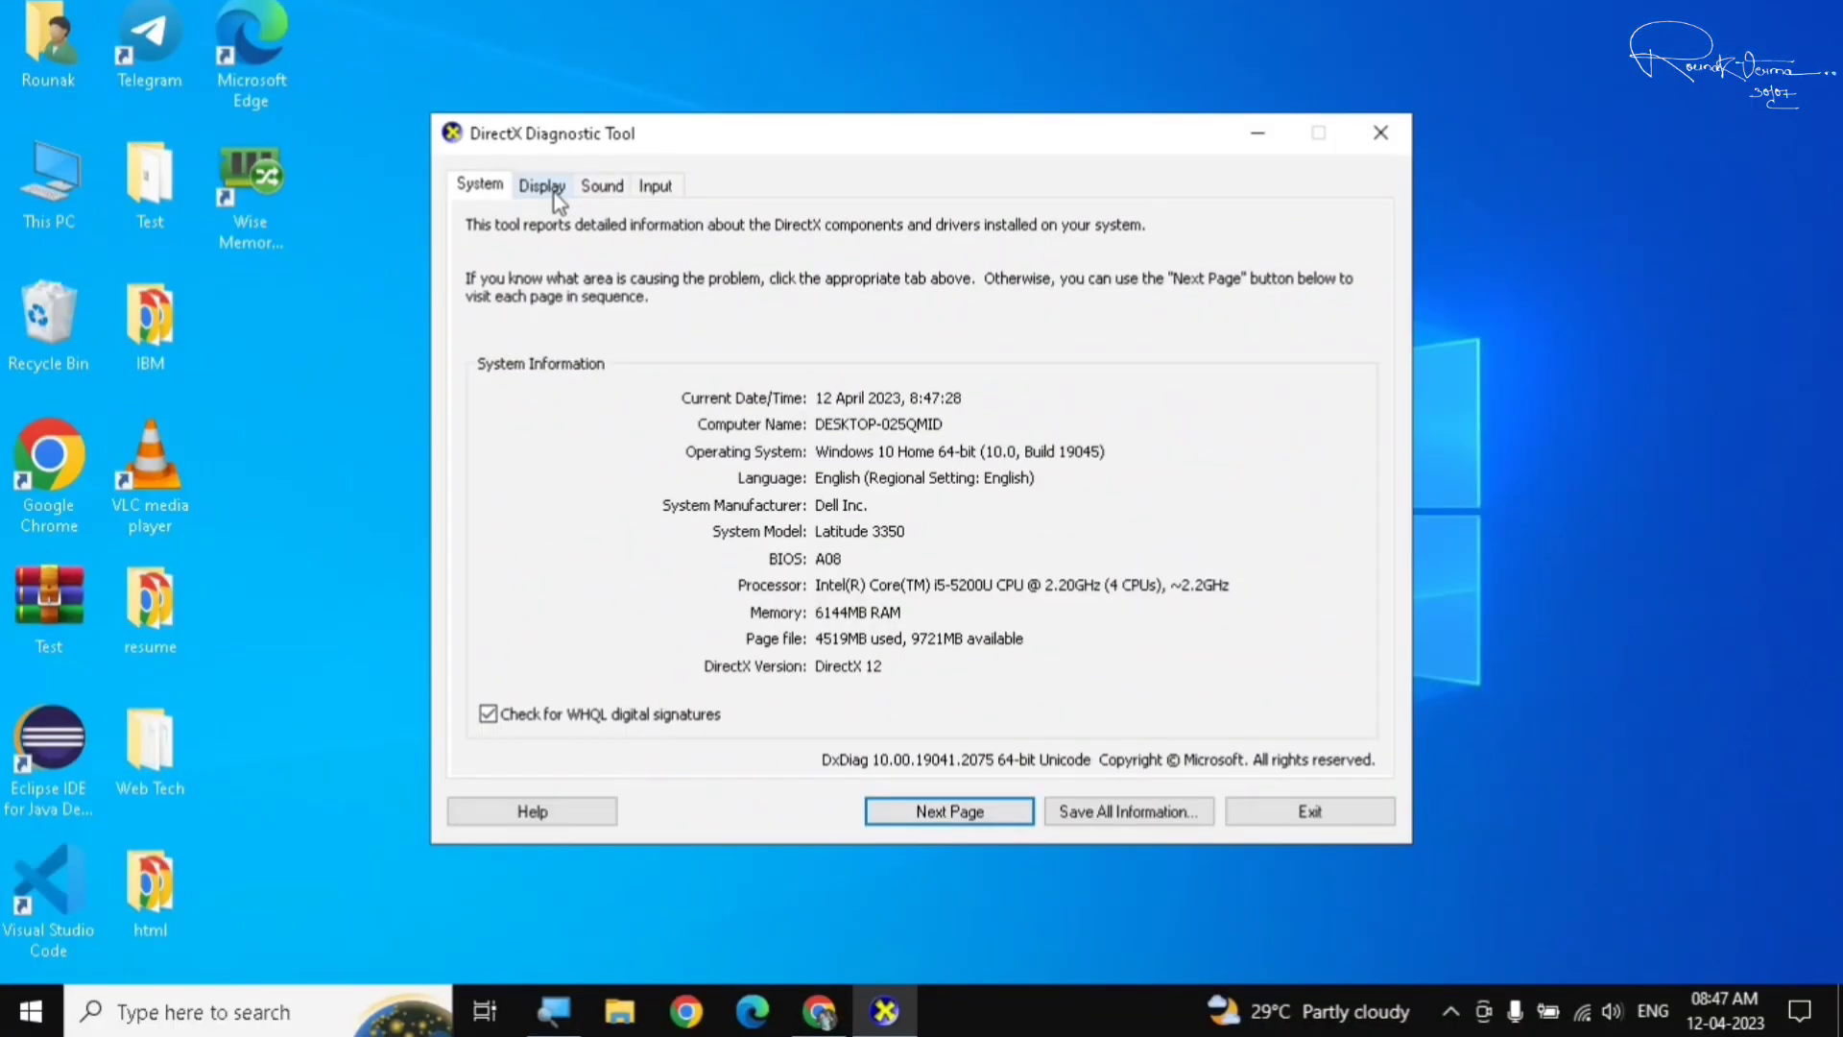
pyautogui.click(543, 187)
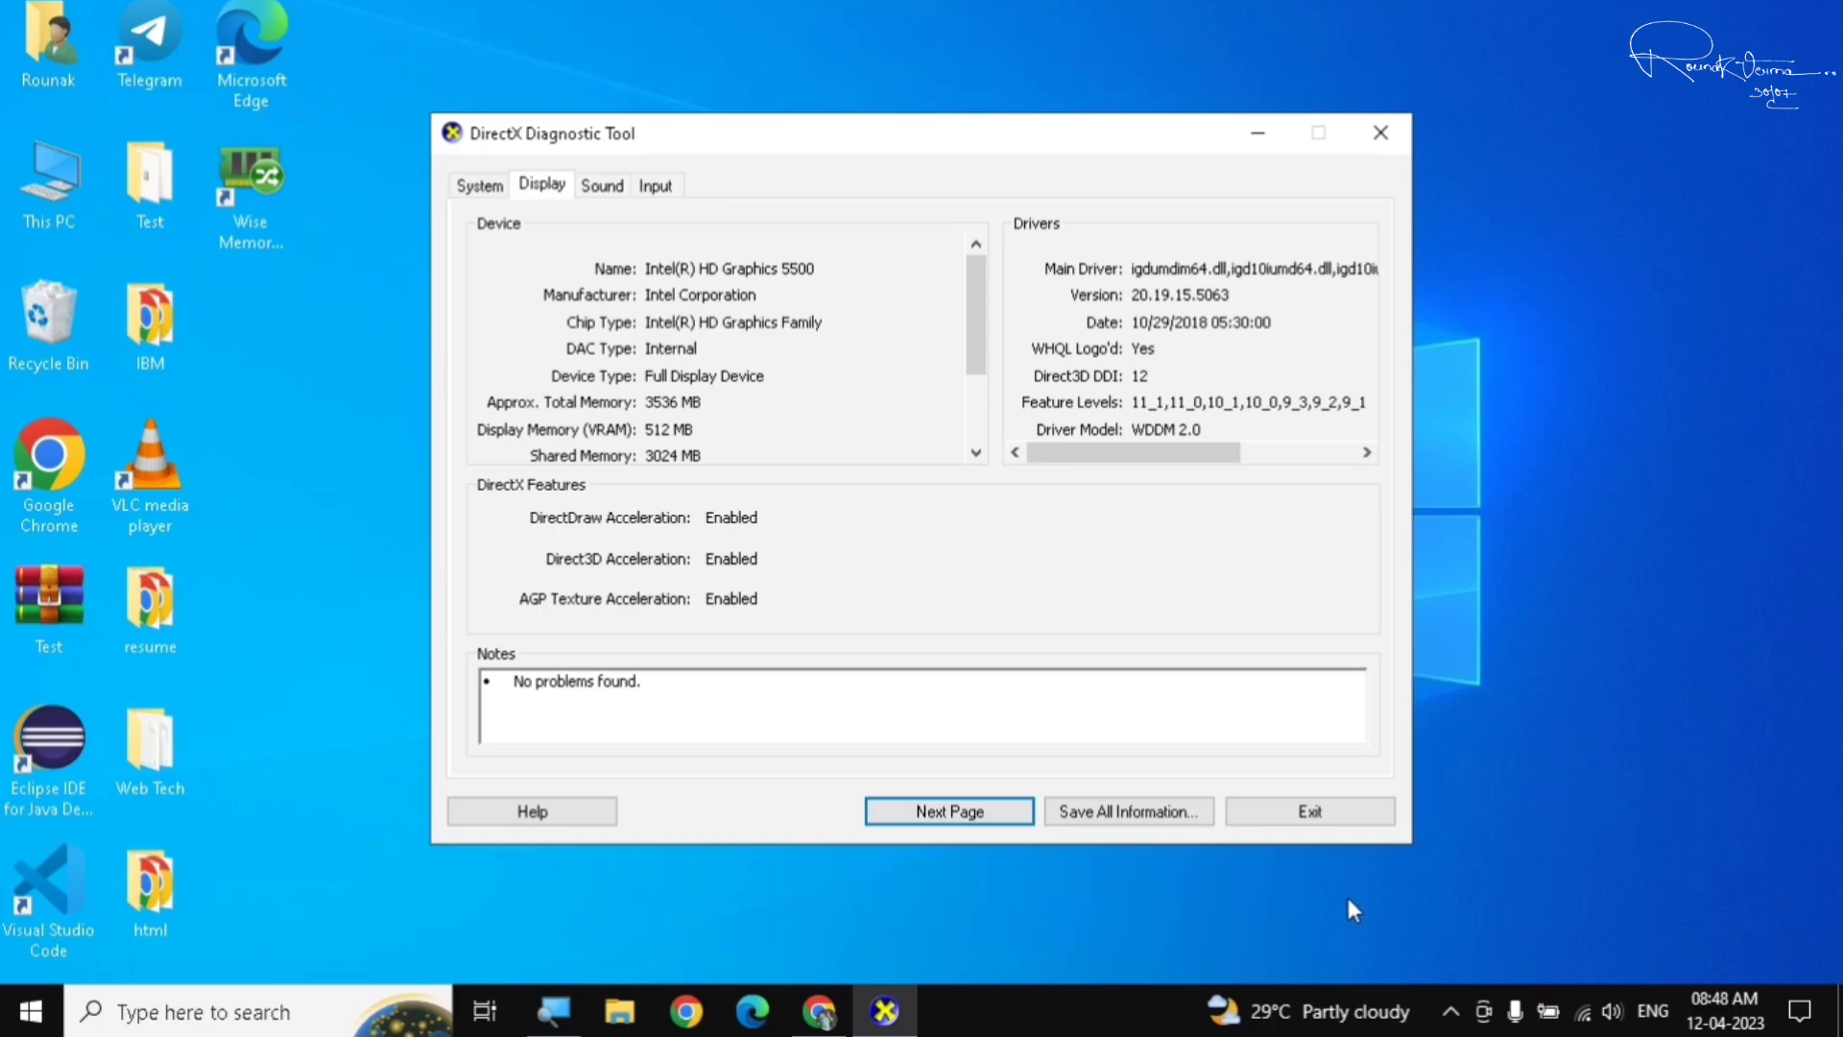
pyautogui.click(1326, 820)
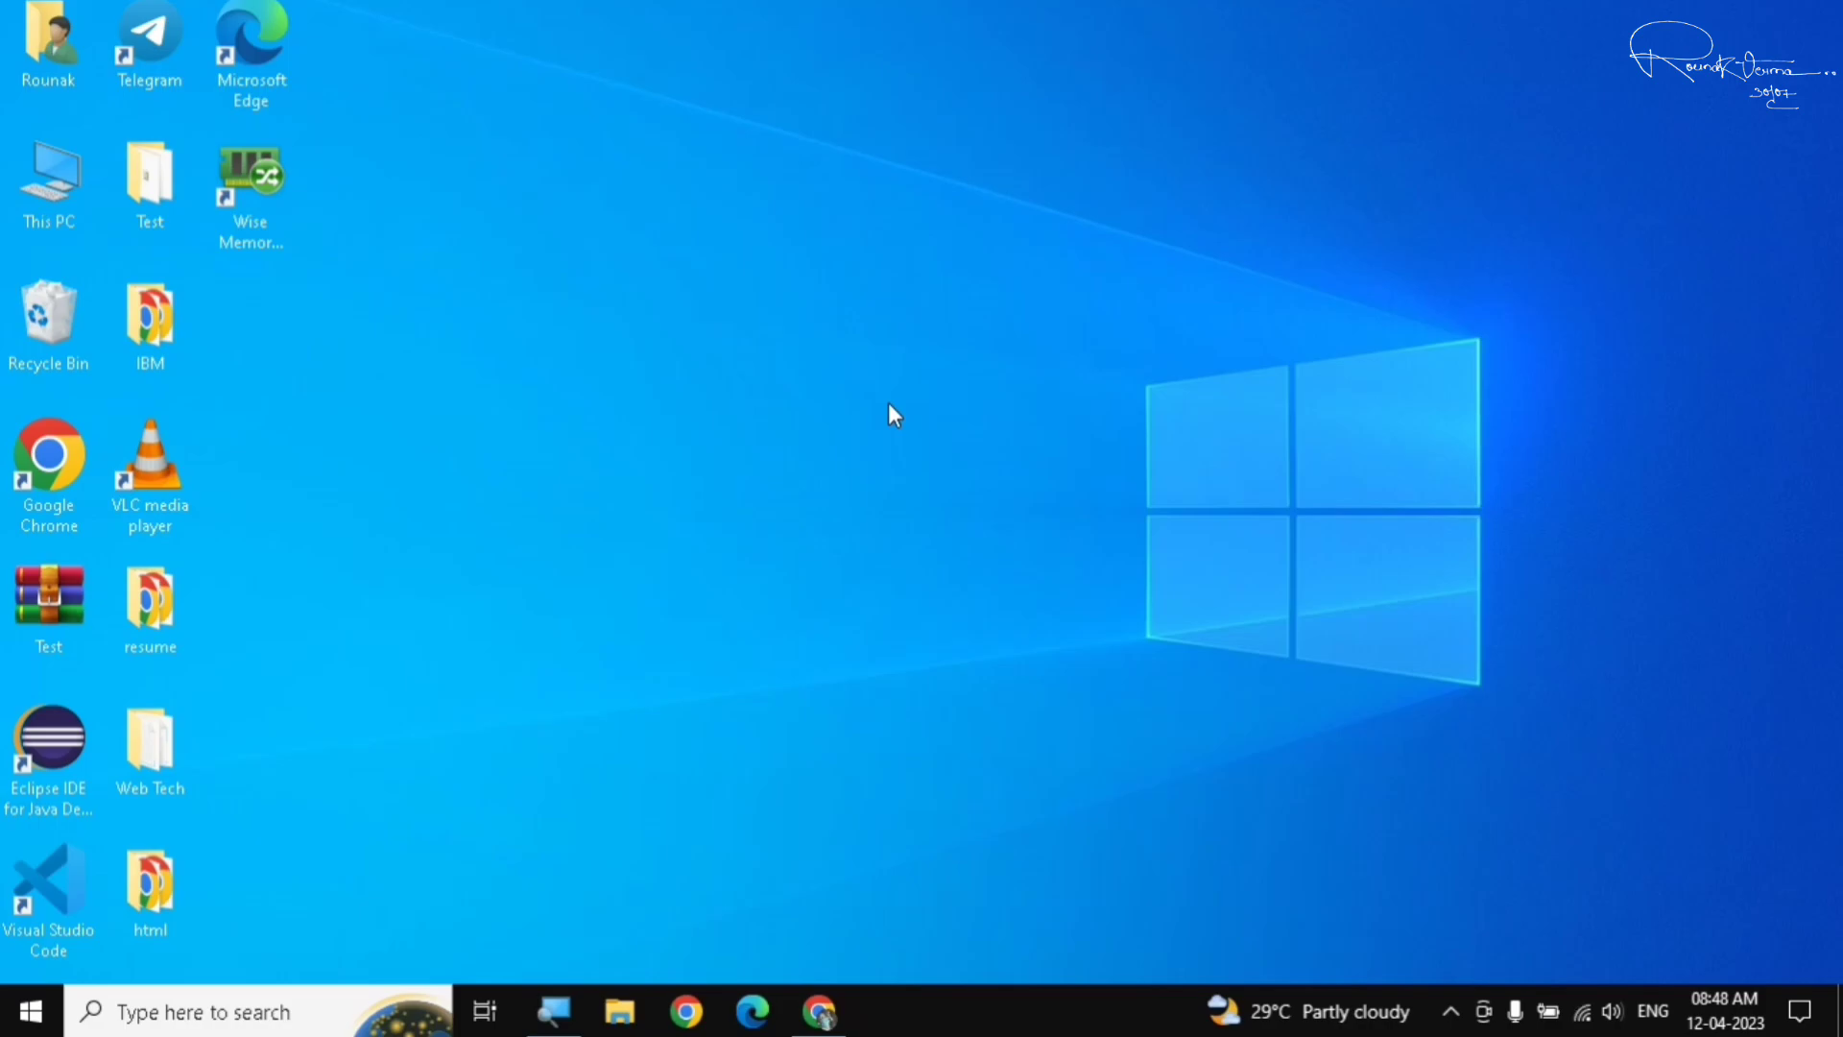
# Open Device Manager, move its window clear of the desktop icons, and expand the Display adapters category
pyautogui.rightClick(40, 1003)
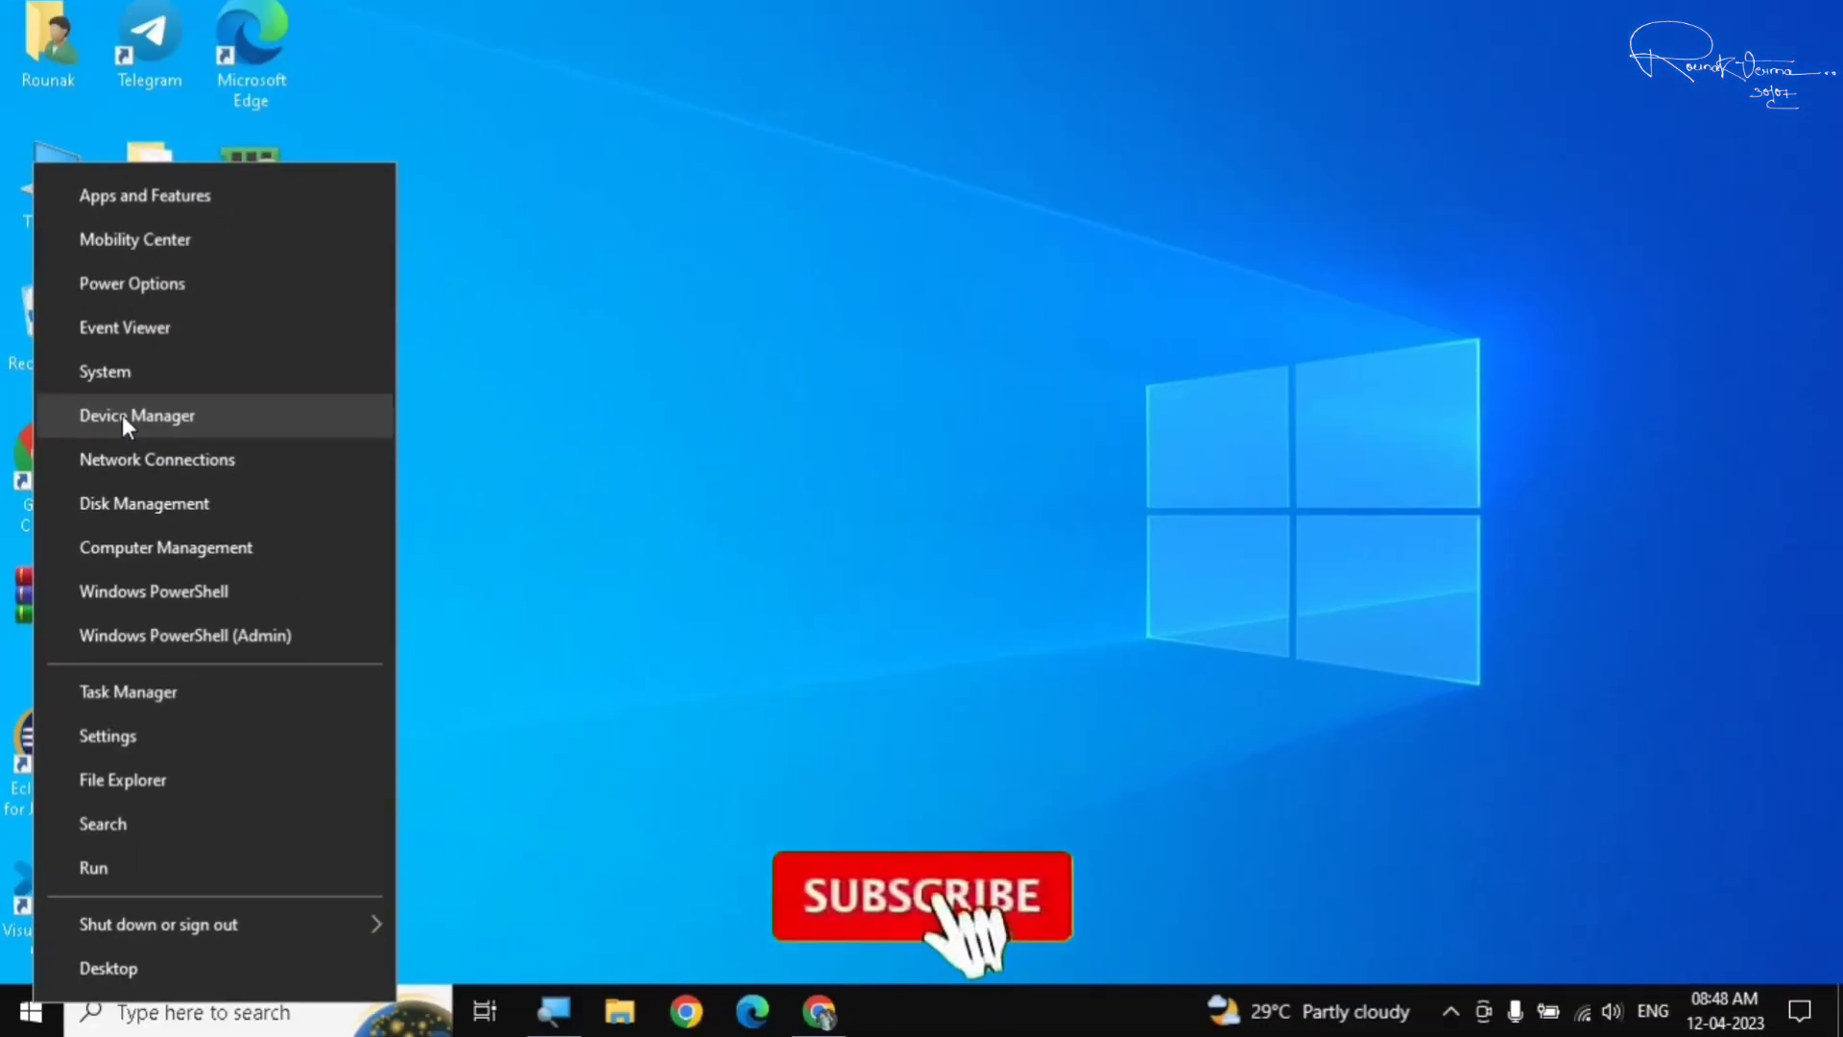
pyautogui.click(123, 415)
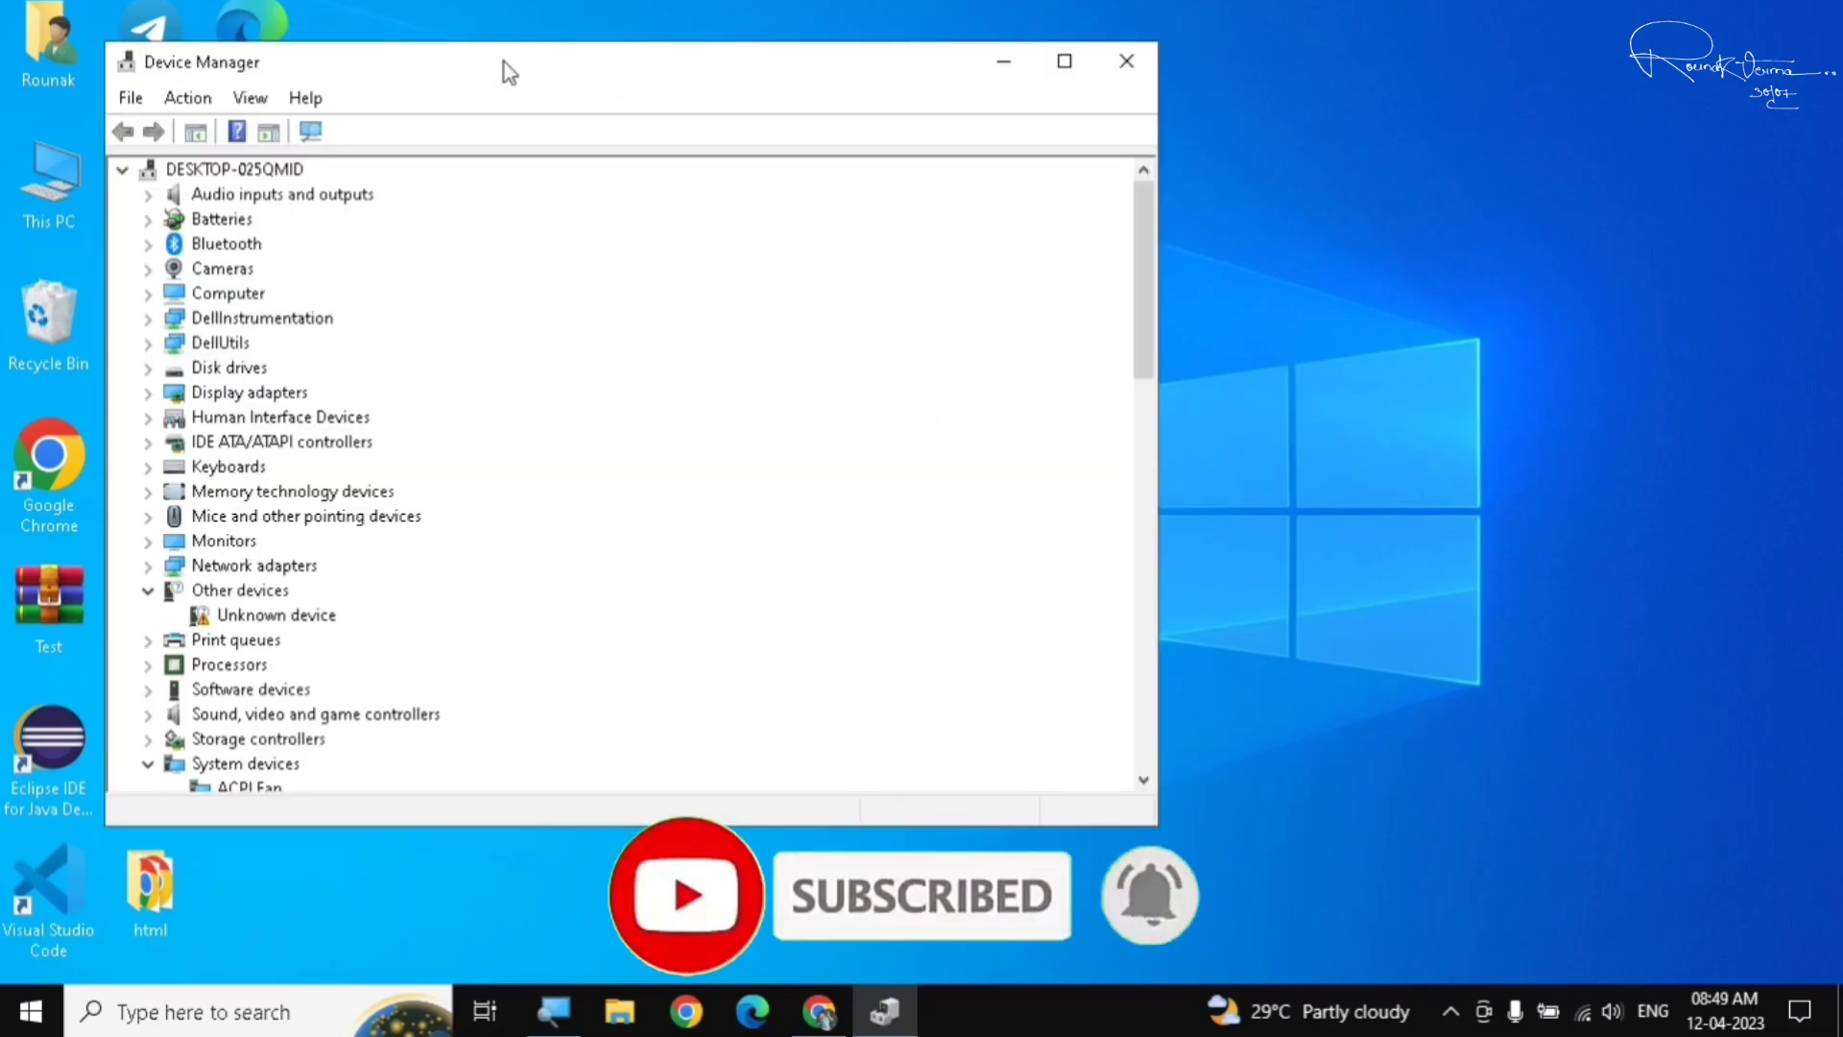
pyautogui.moveTo(503, 61); pyautogui.dragTo(817, 101)
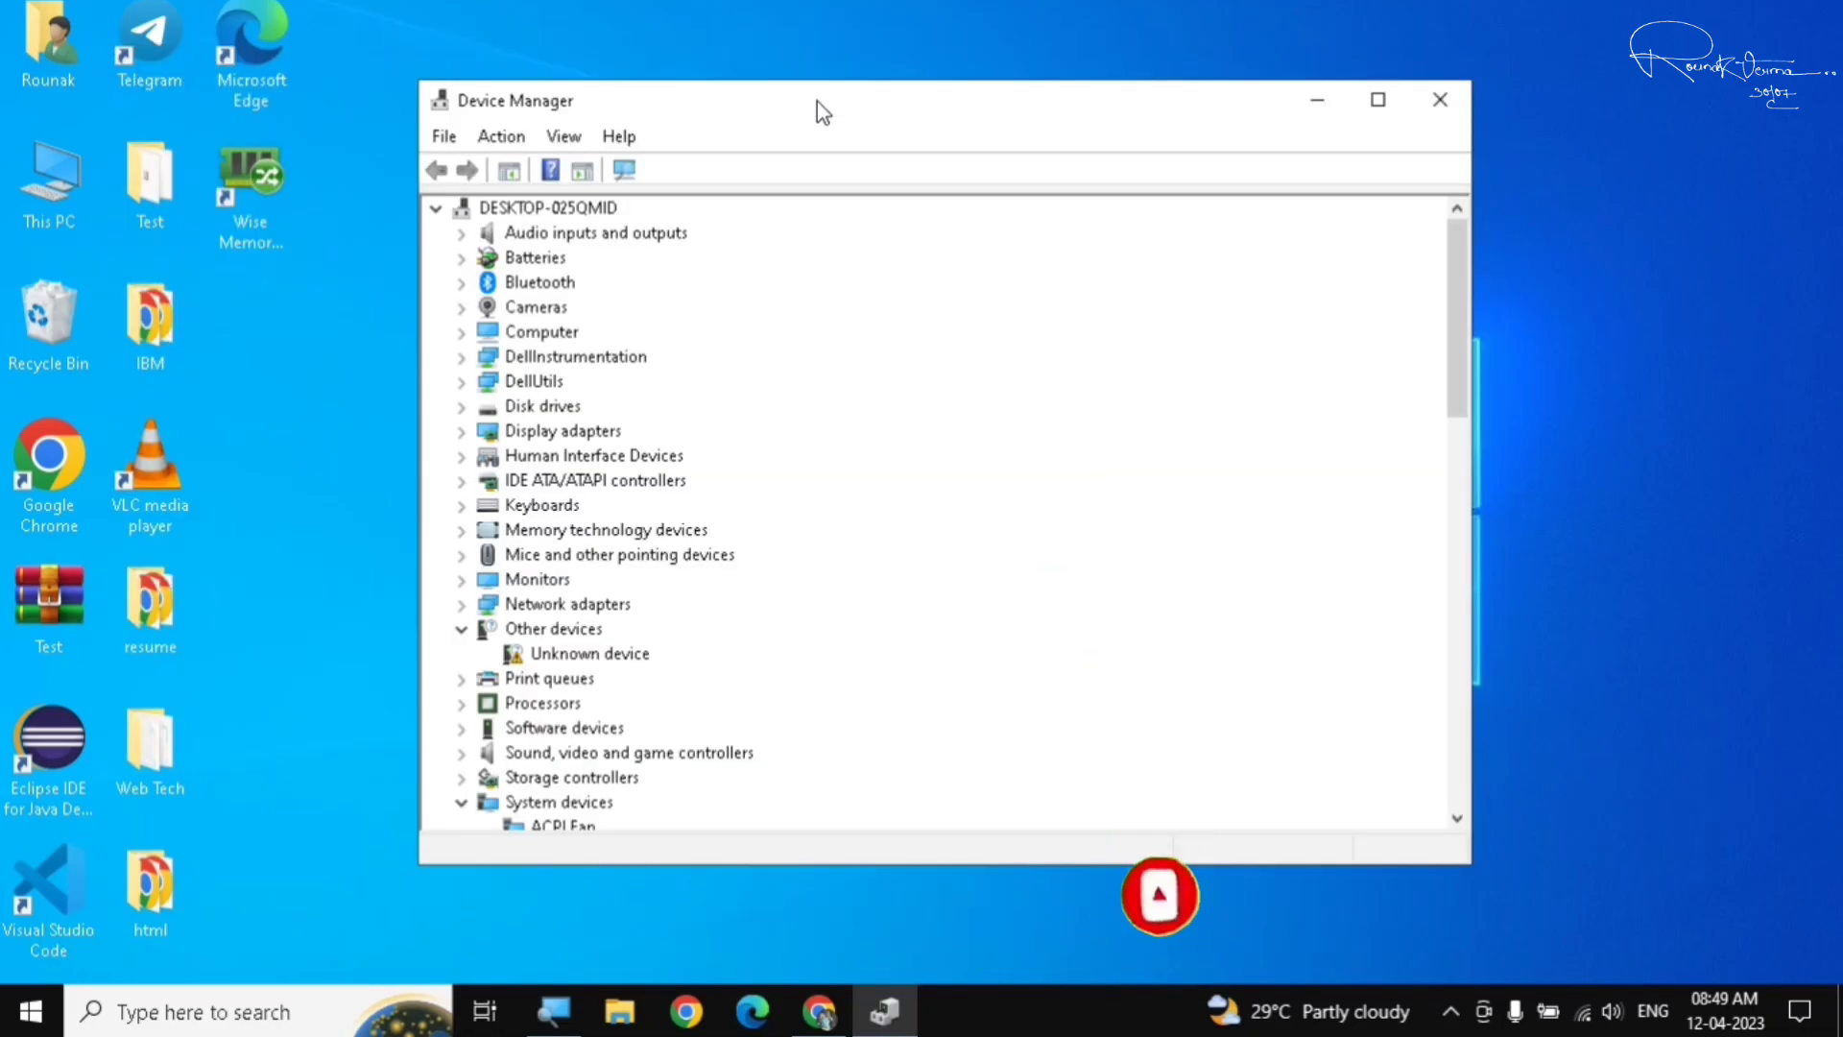
pyautogui.moveTo(963, 101); pyautogui.dragTo(1245, 133)
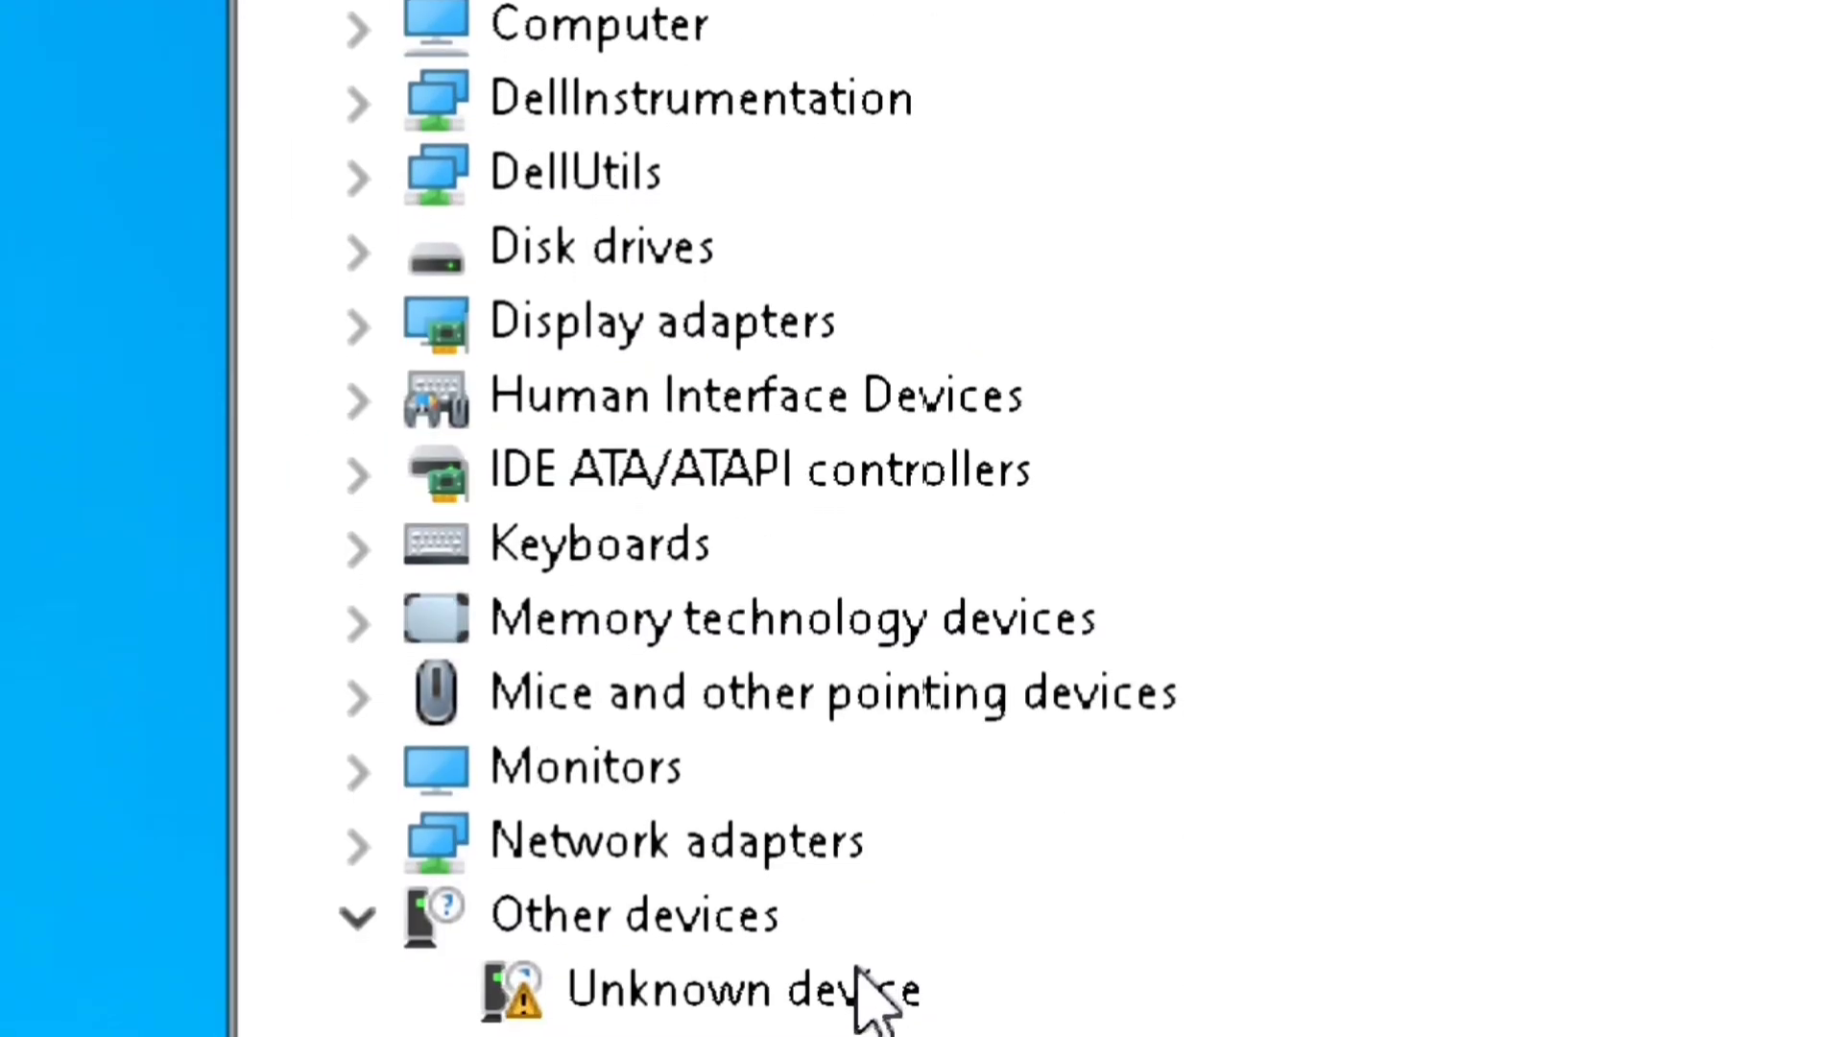
pyautogui.click(359, 327)
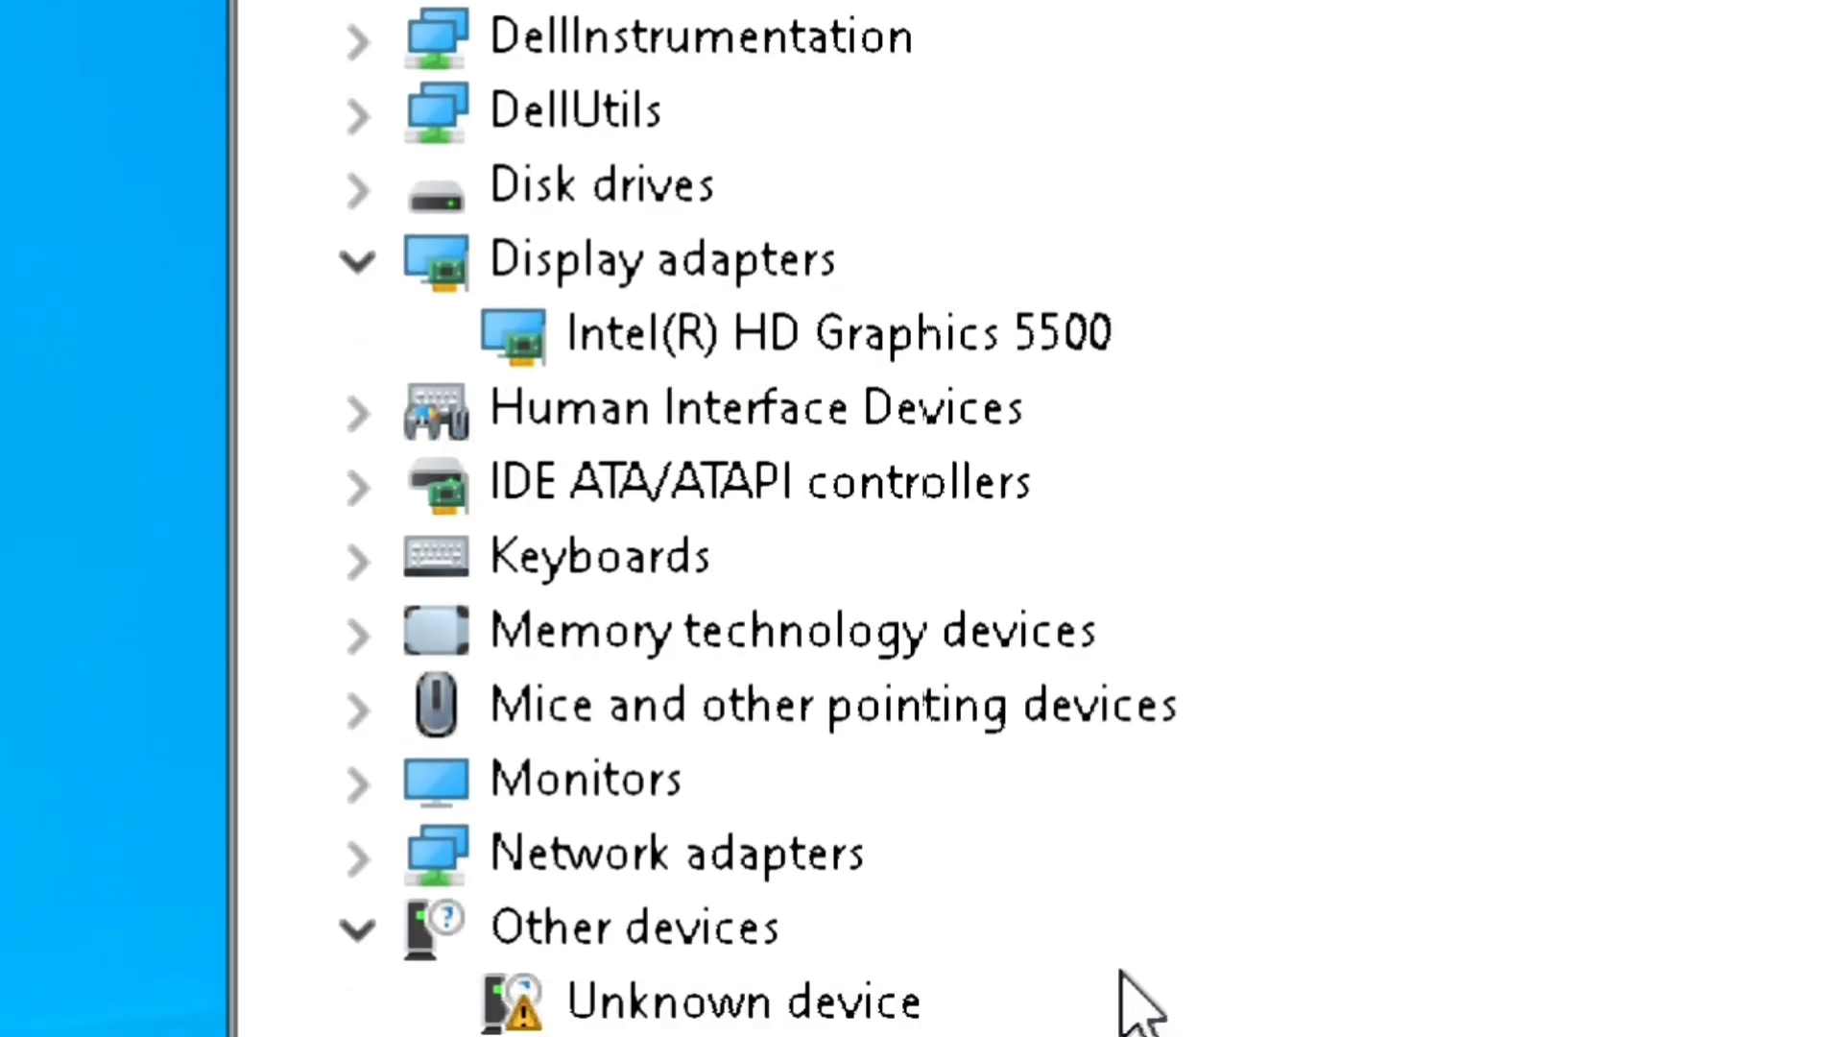
# Search automatically for an updated driver for the Intel(R) HD Graphics 5500 adapter and close the update wizard
pyautogui.rightClick(875, 333)
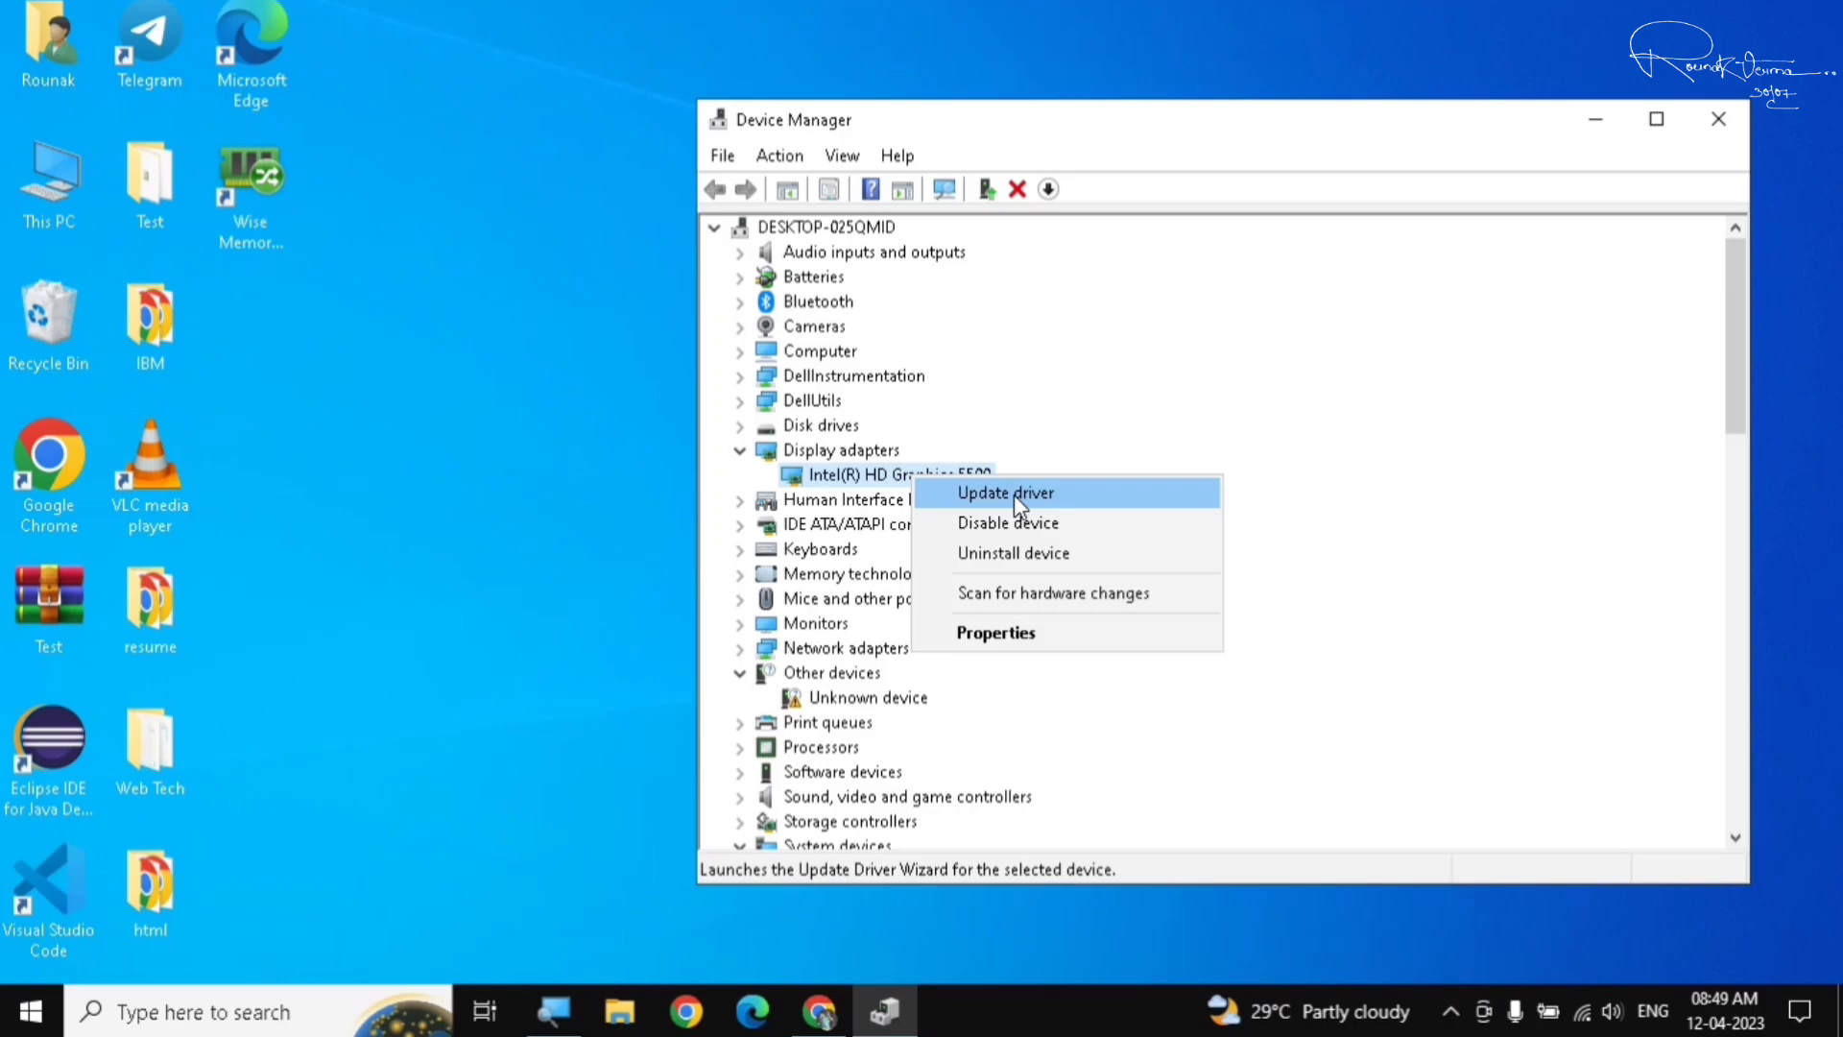
pyautogui.click(933, 395)
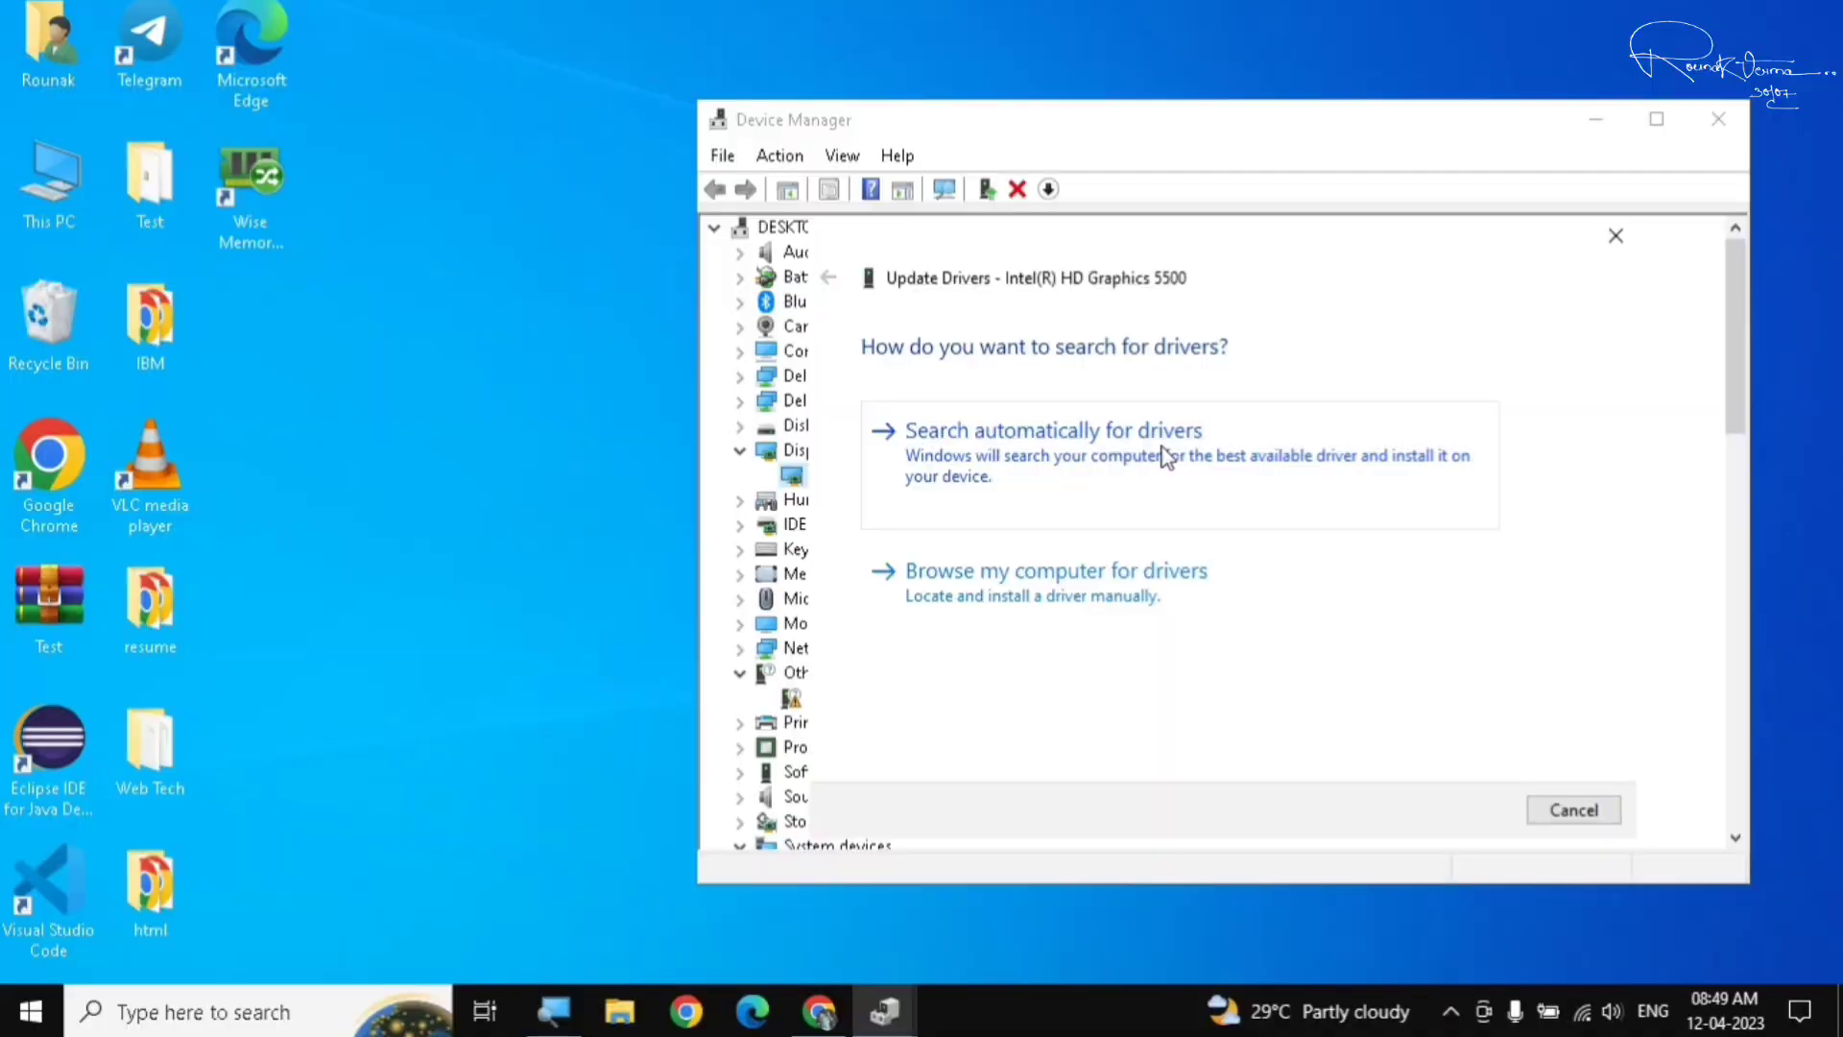
pyautogui.click(1046, 572)
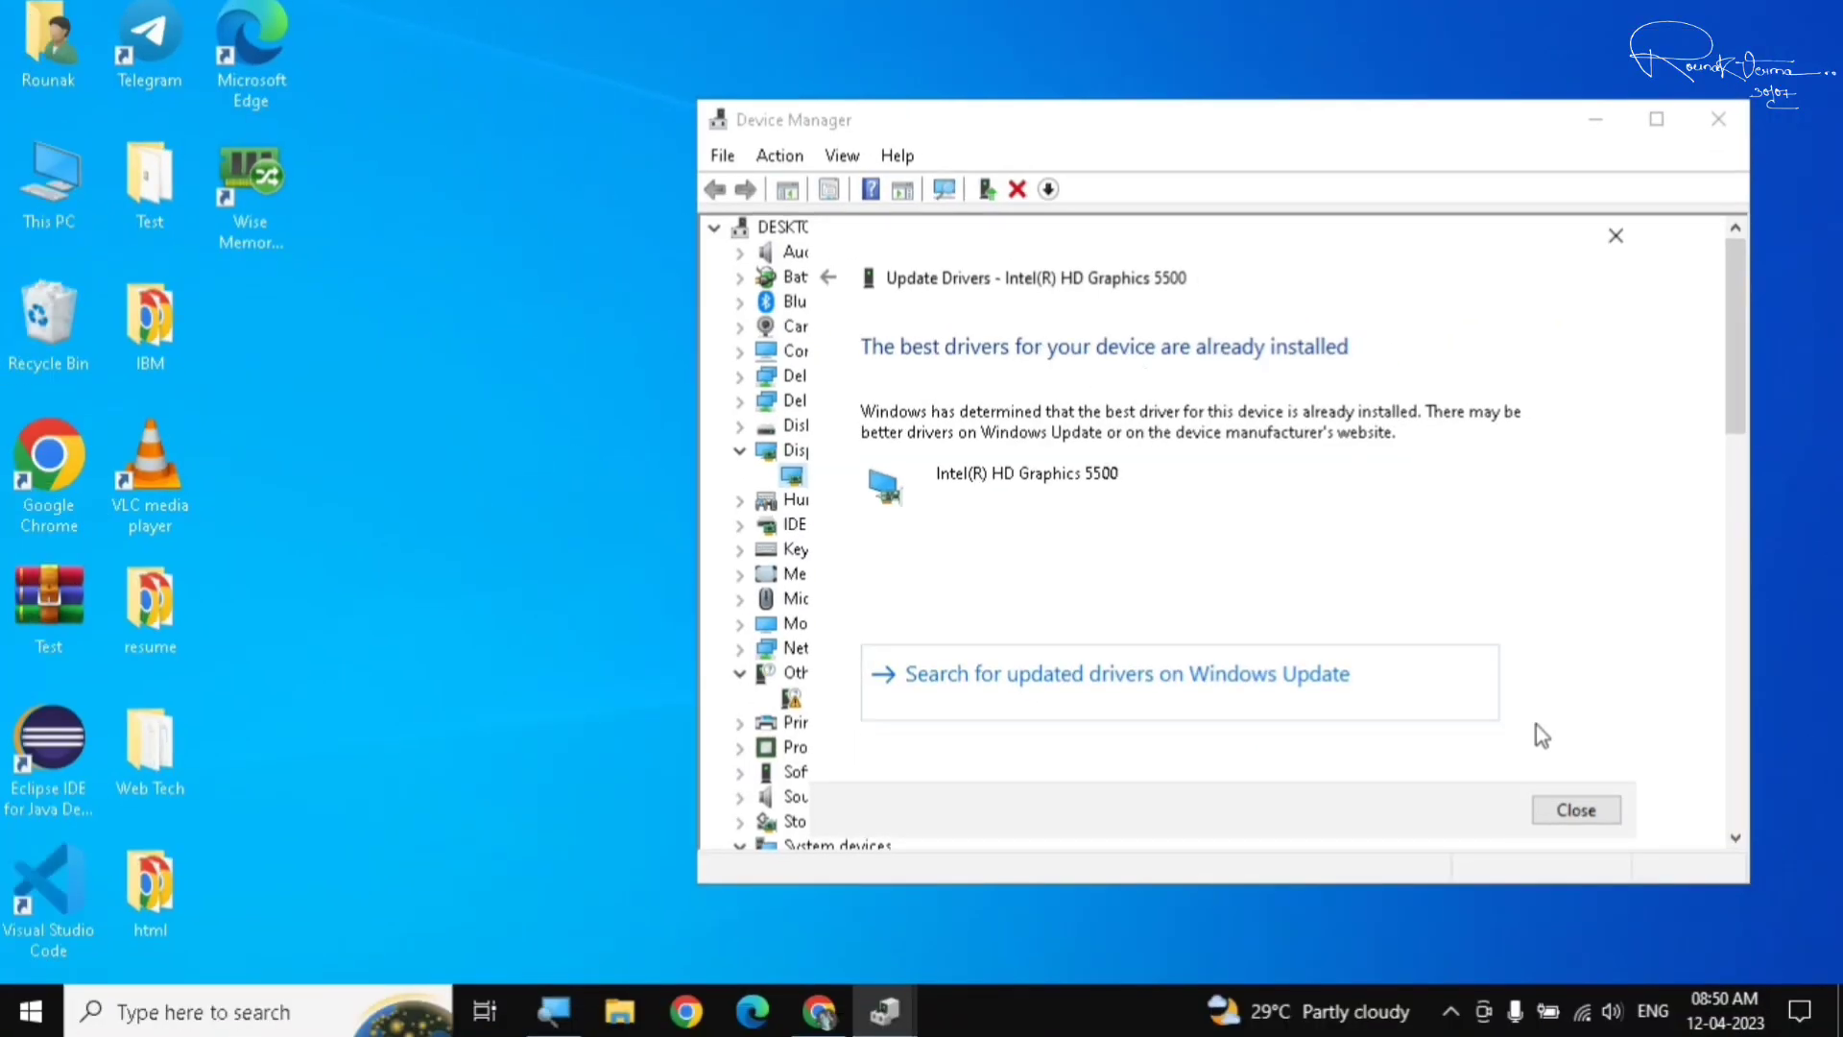
pyautogui.click(1577, 810)
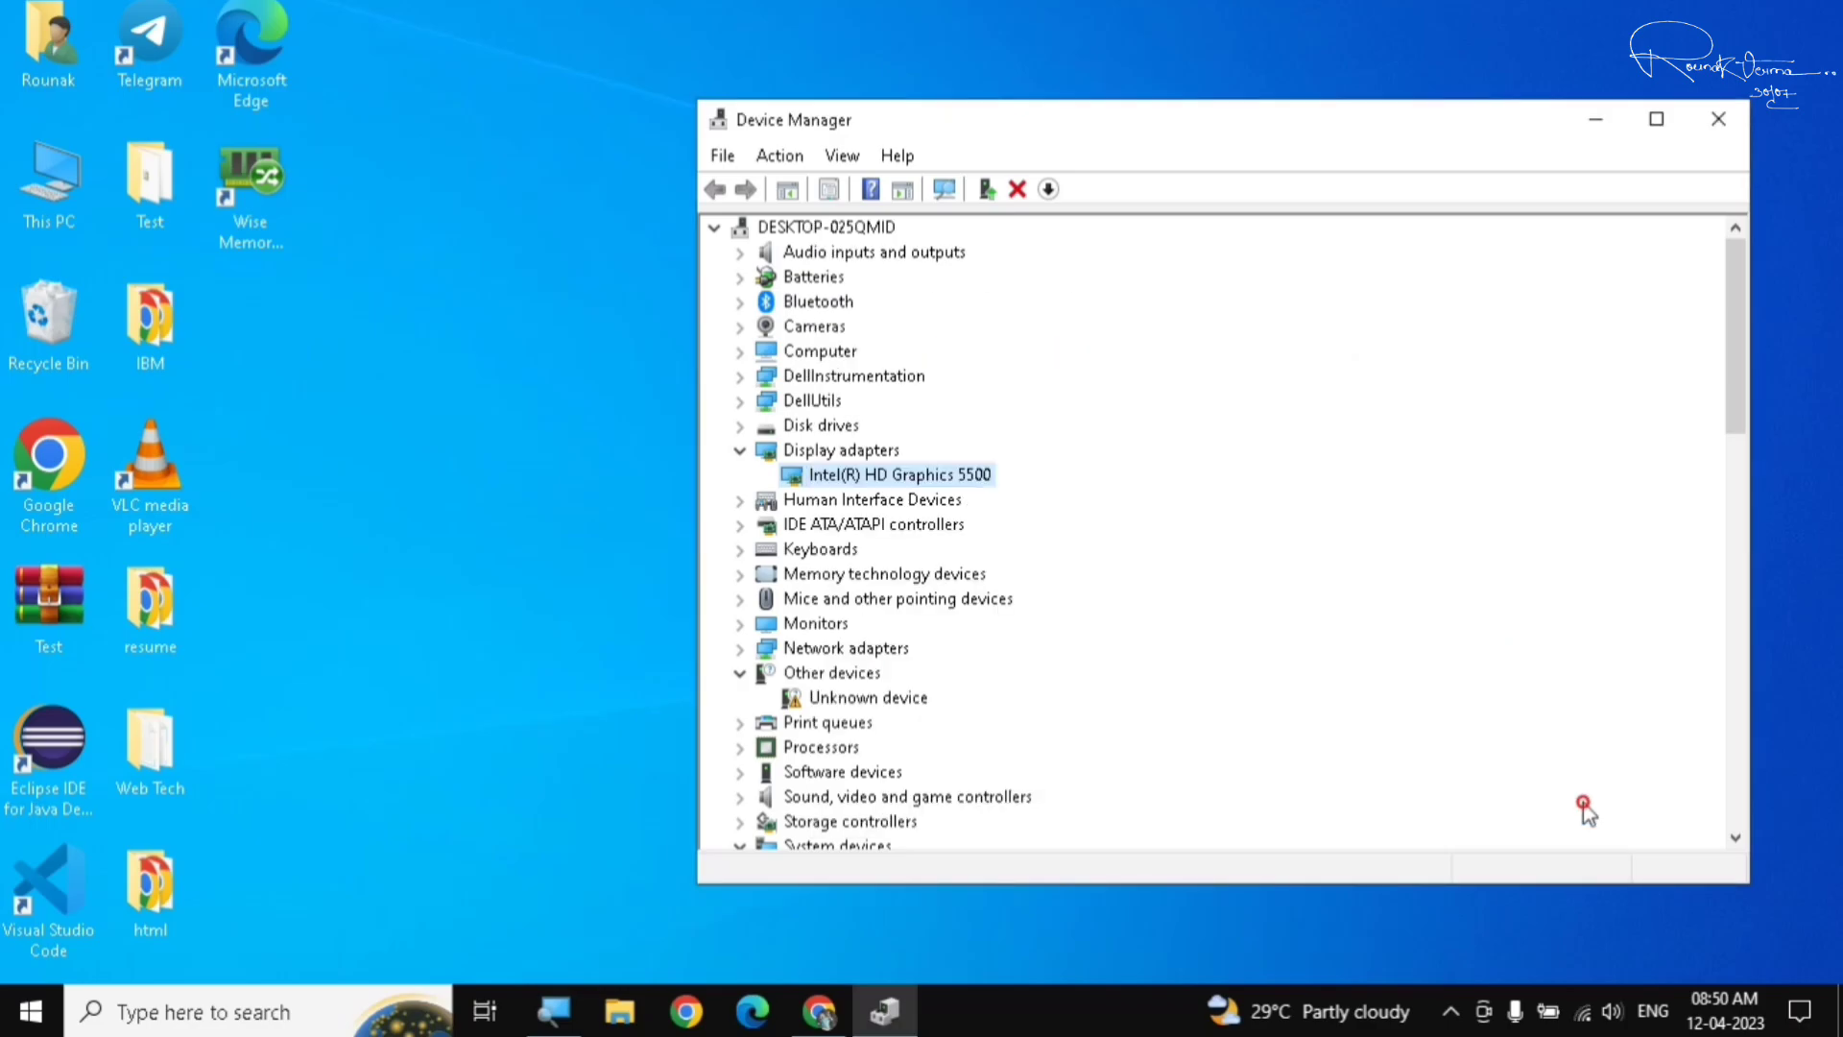
# Review the compatible drivers available on the computer for the Intel(R) HD Graphics 5500, cancel the driver update, and close Device Manager
pyautogui.rightClick(955, 481)
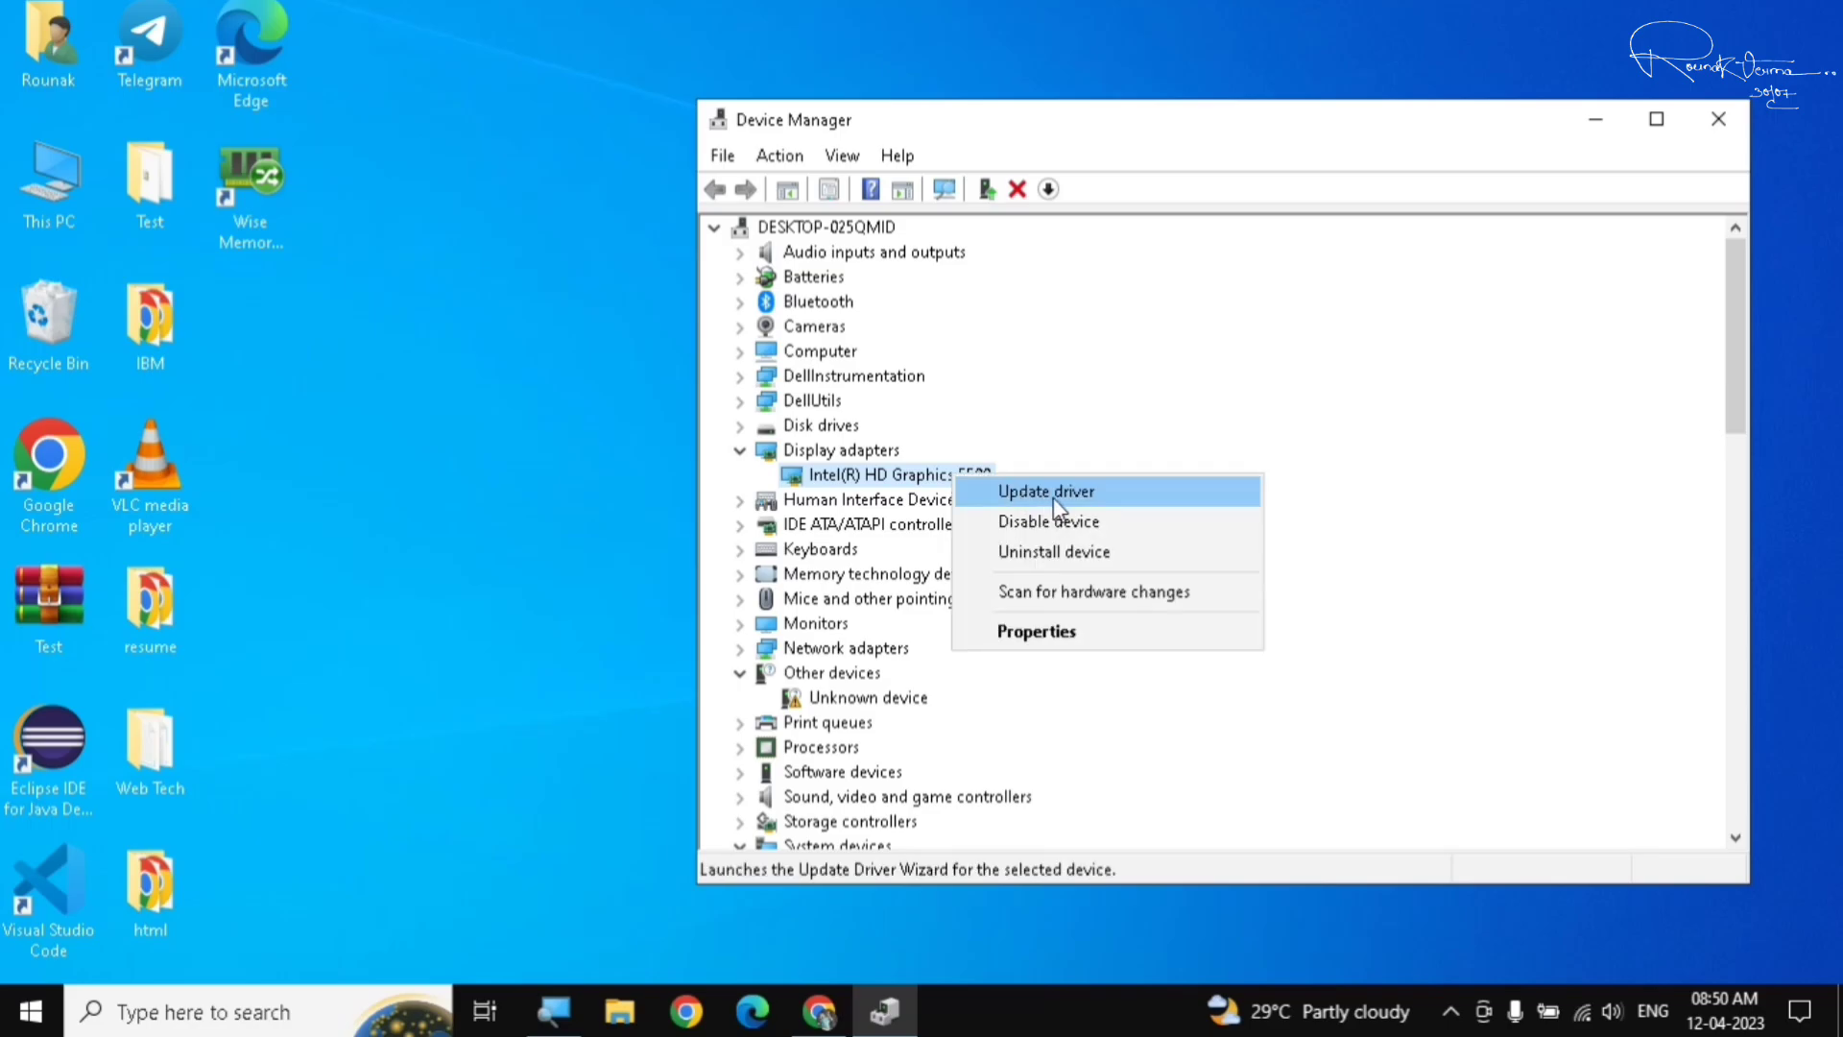
pyautogui.click(1106, 507)
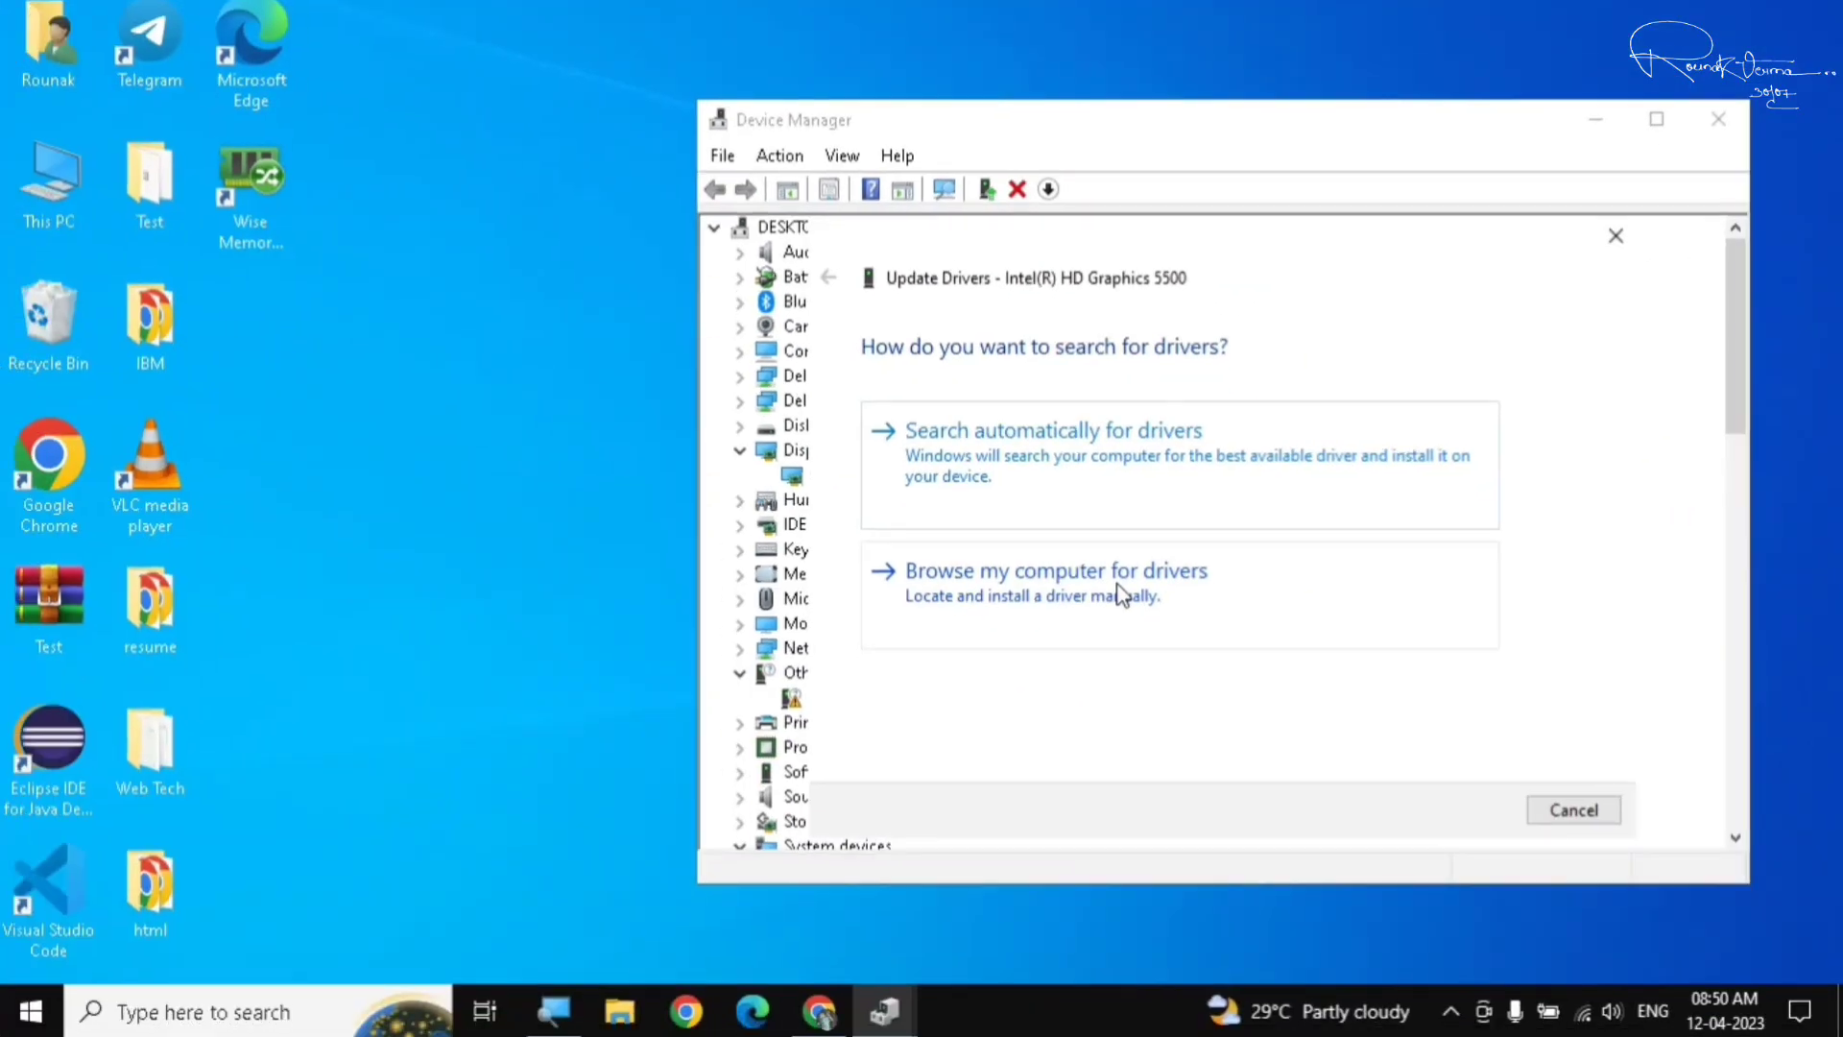
pyautogui.click(971, 730)
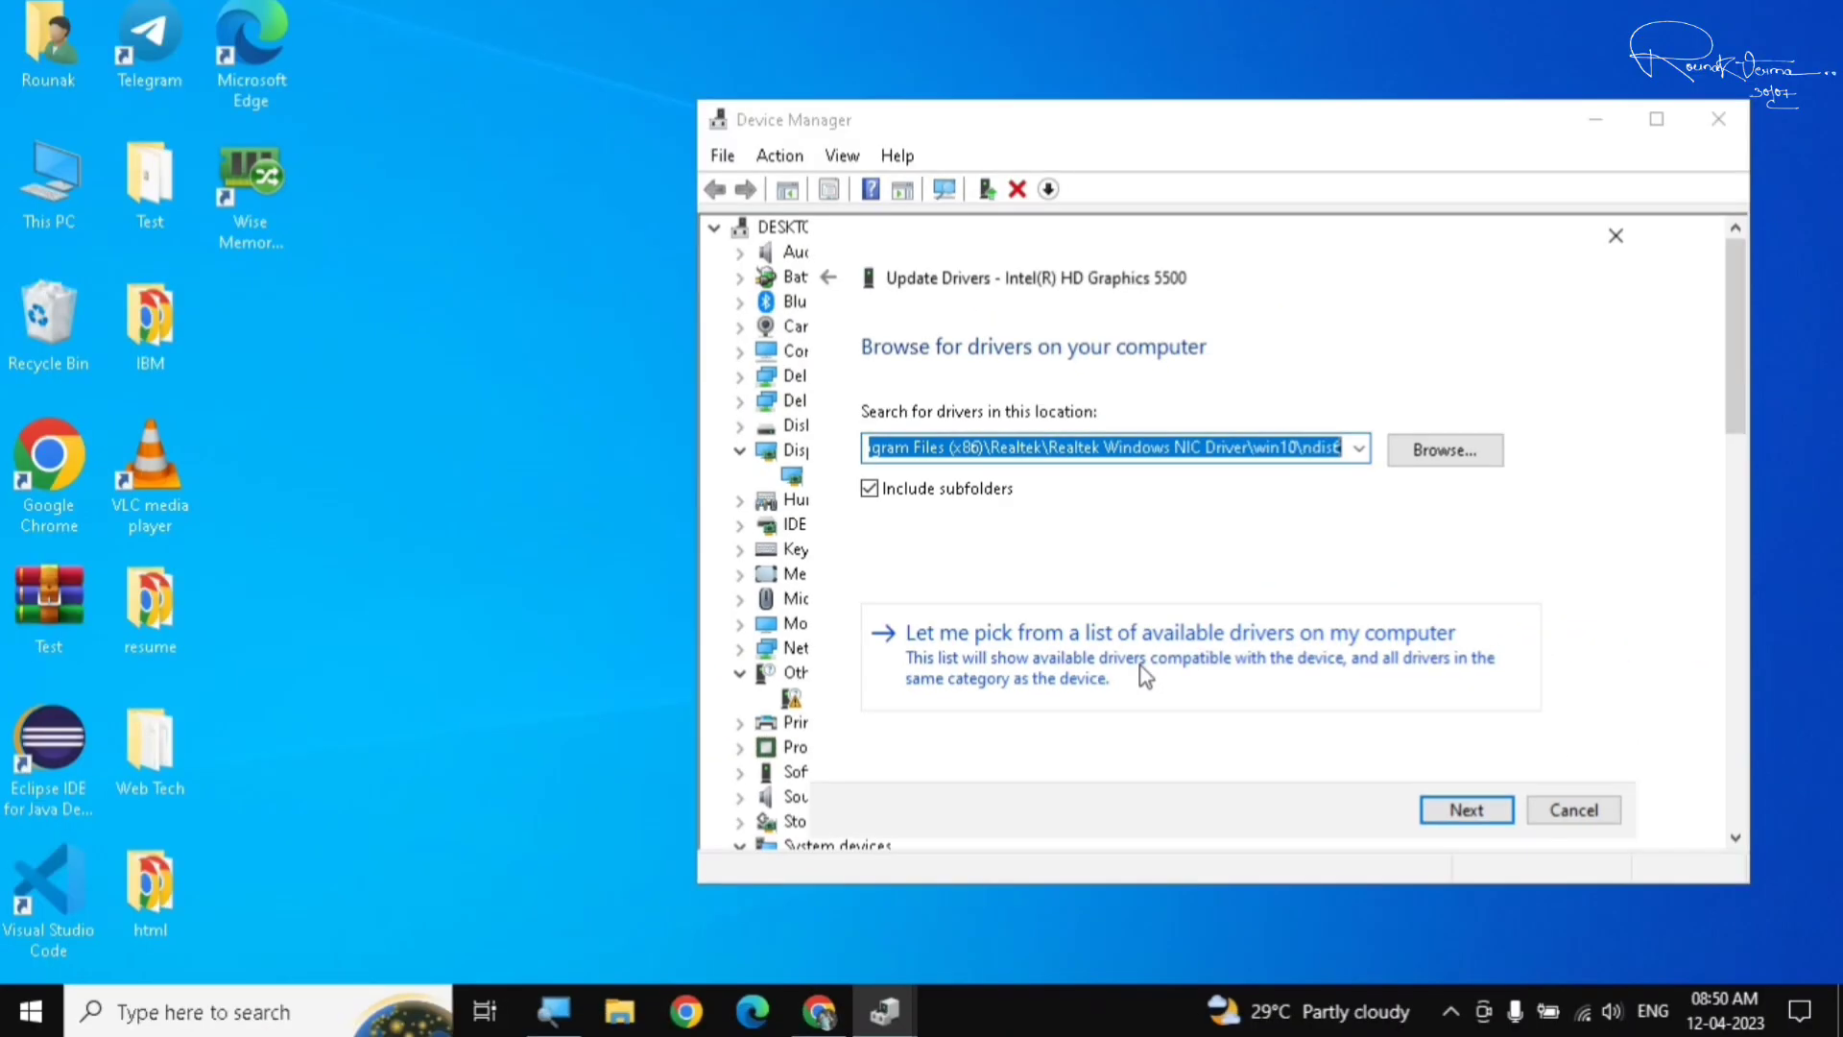
pyautogui.click(1118, 662)
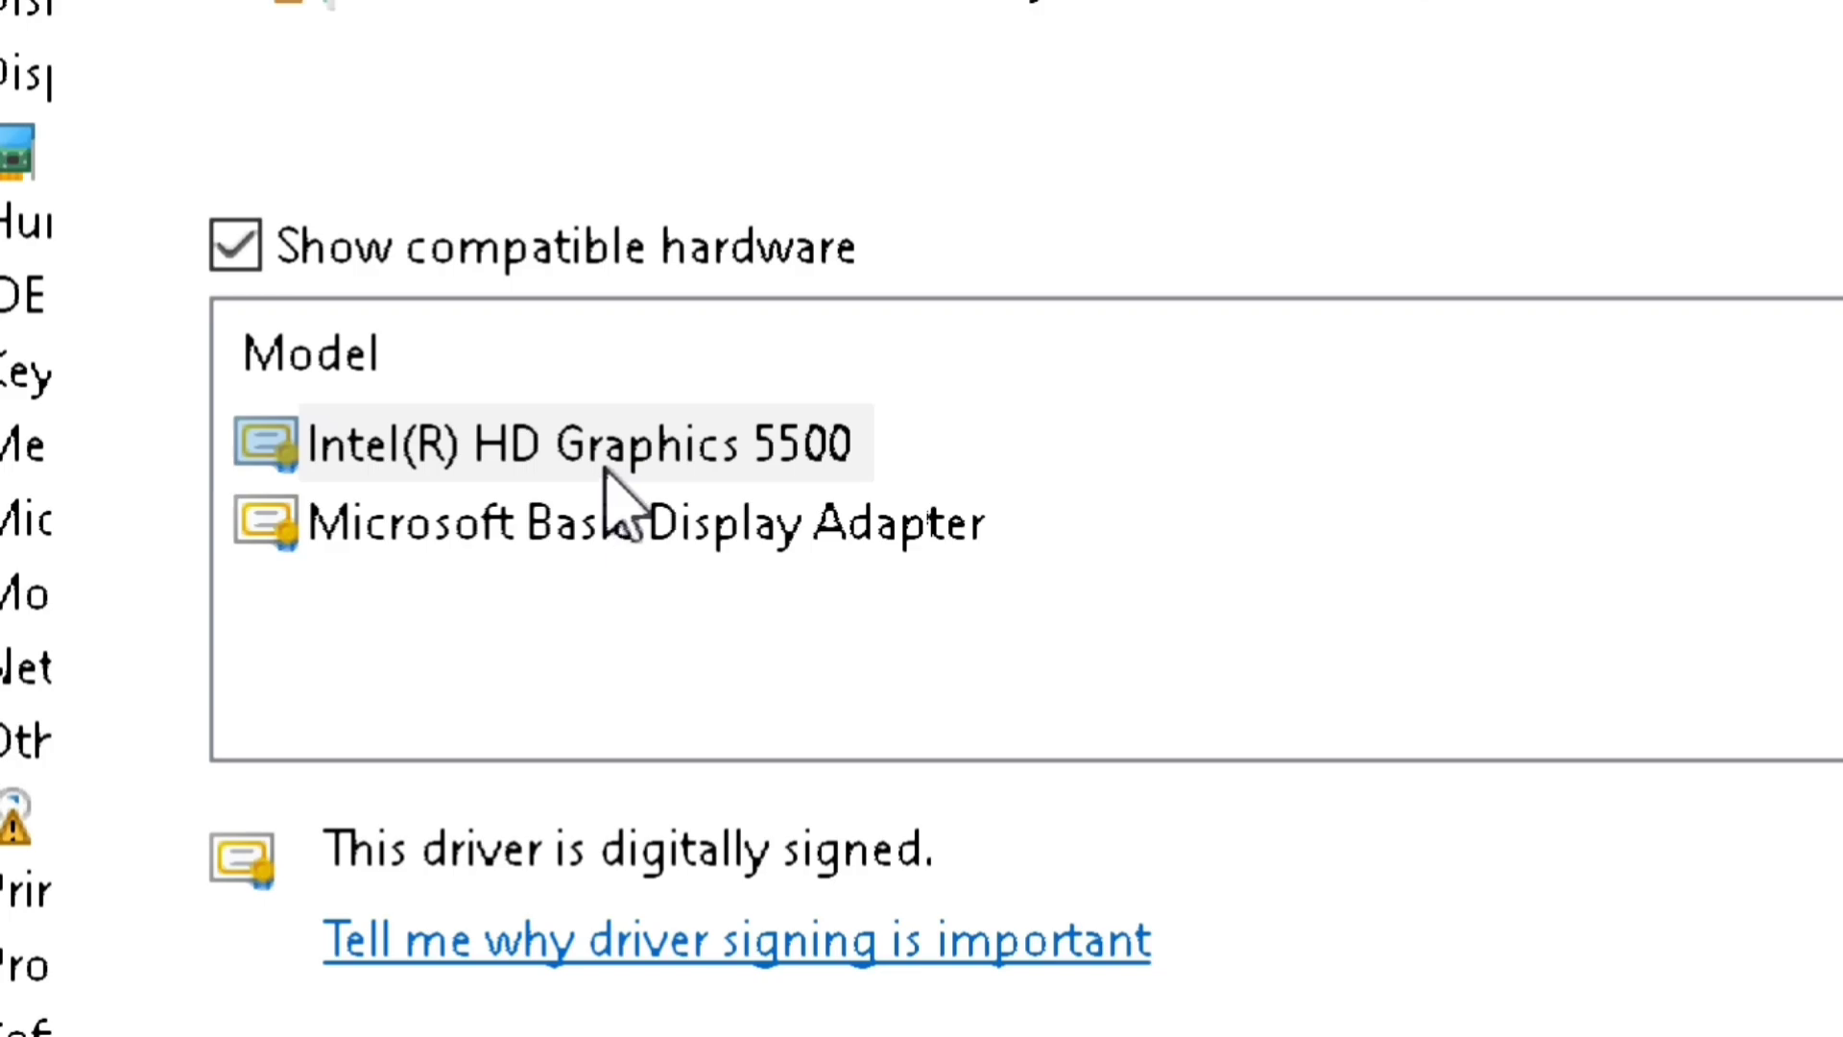
pyautogui.click(662, 422)
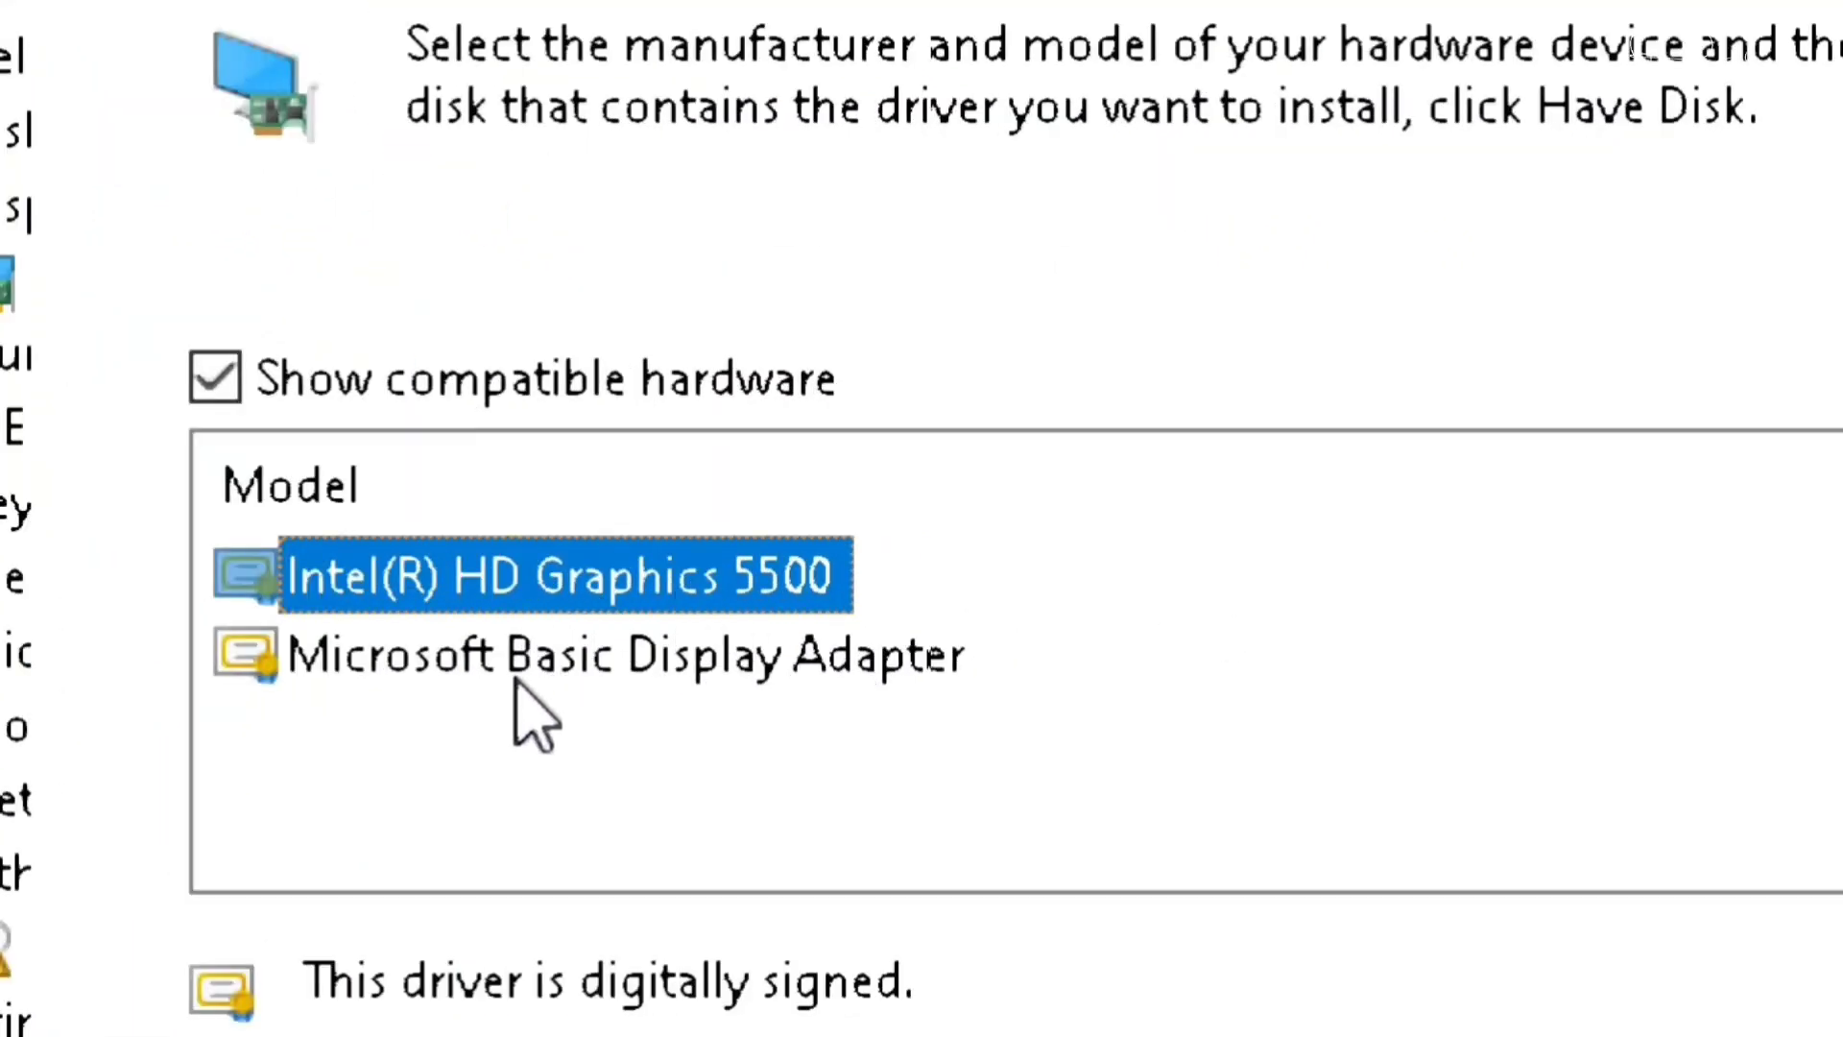
pyautogui.click(513, 677)
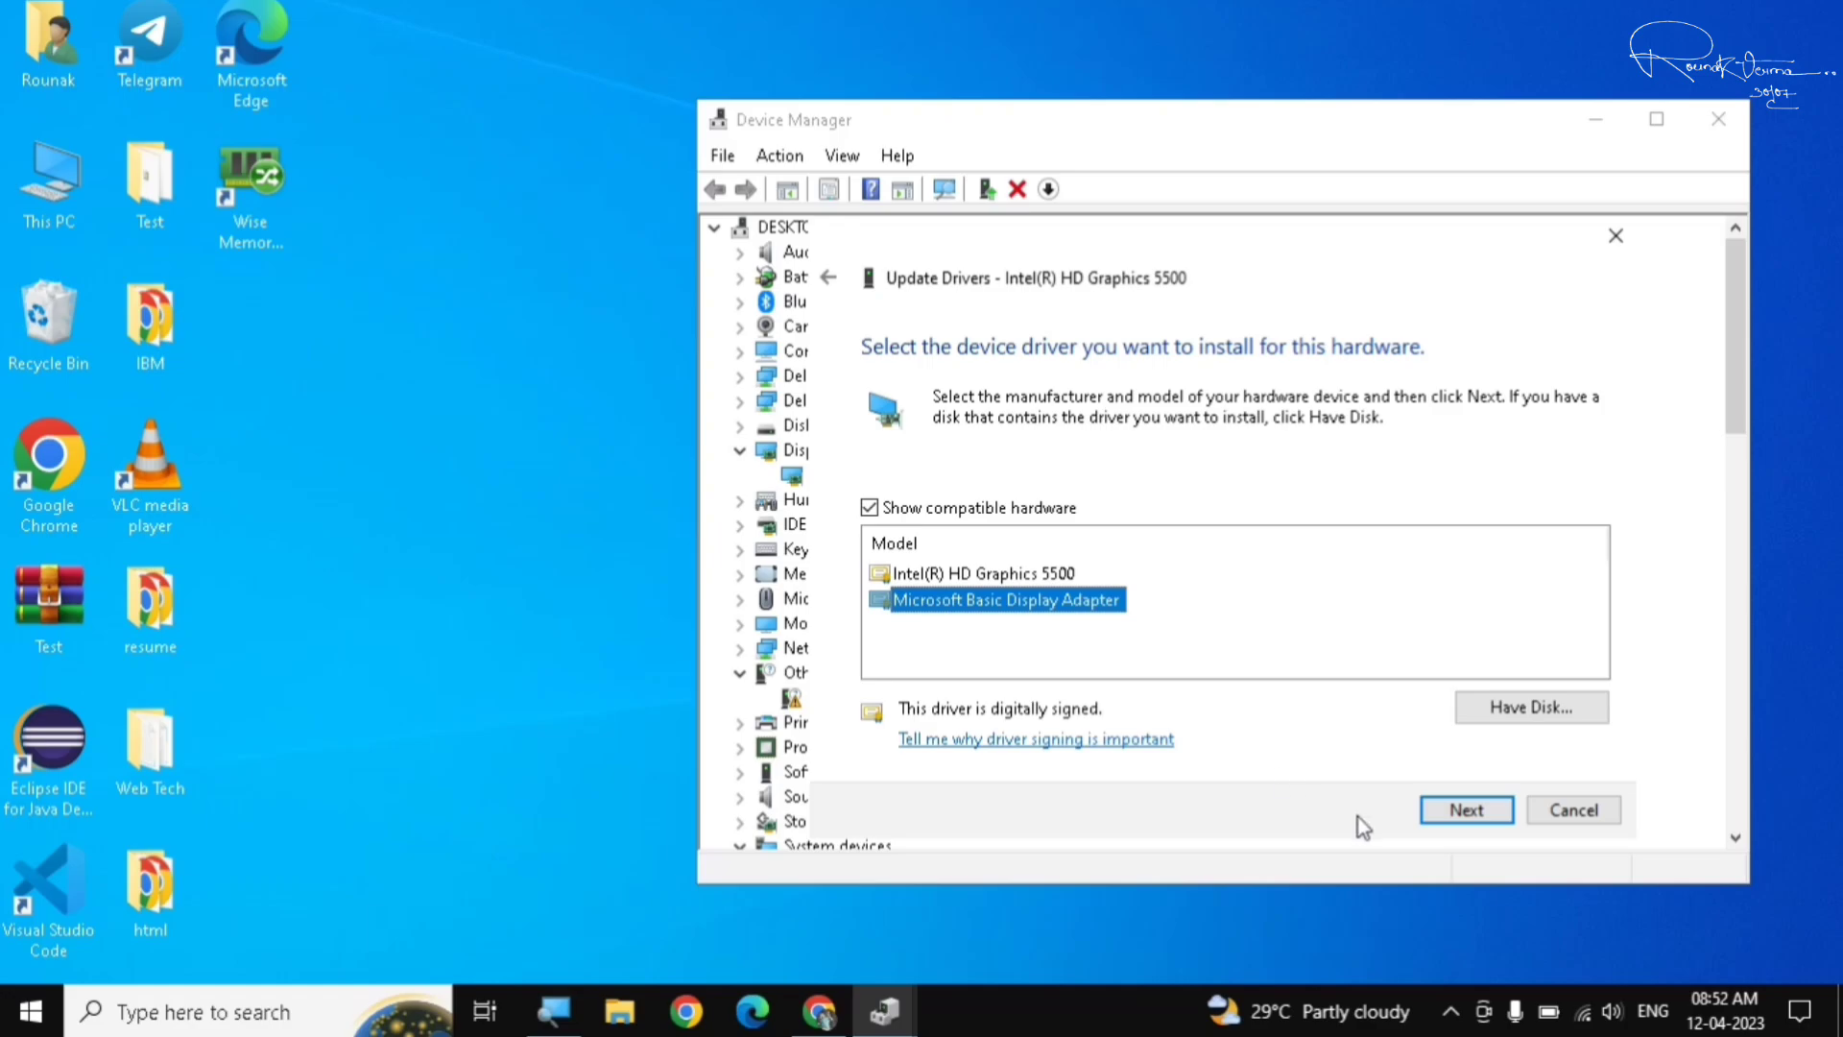
pyautogui.click(1564, 812)
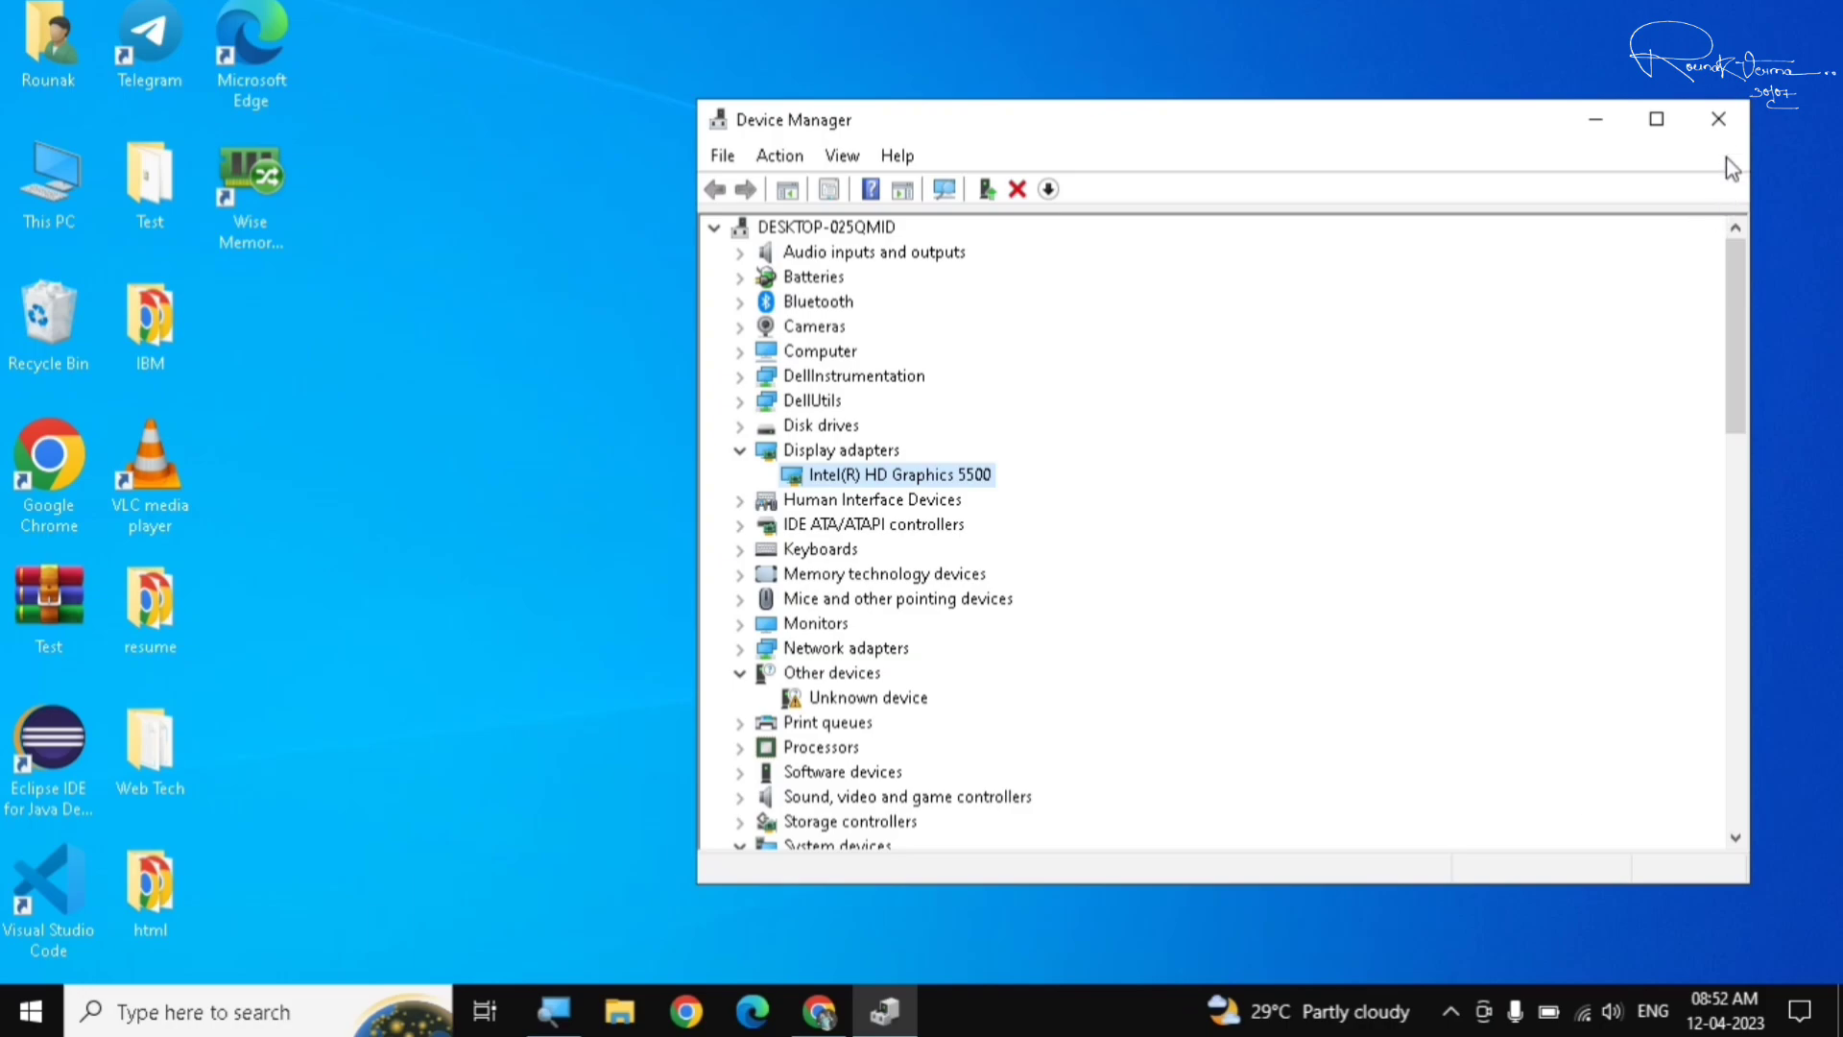
pyautogui.click(1720, 121)
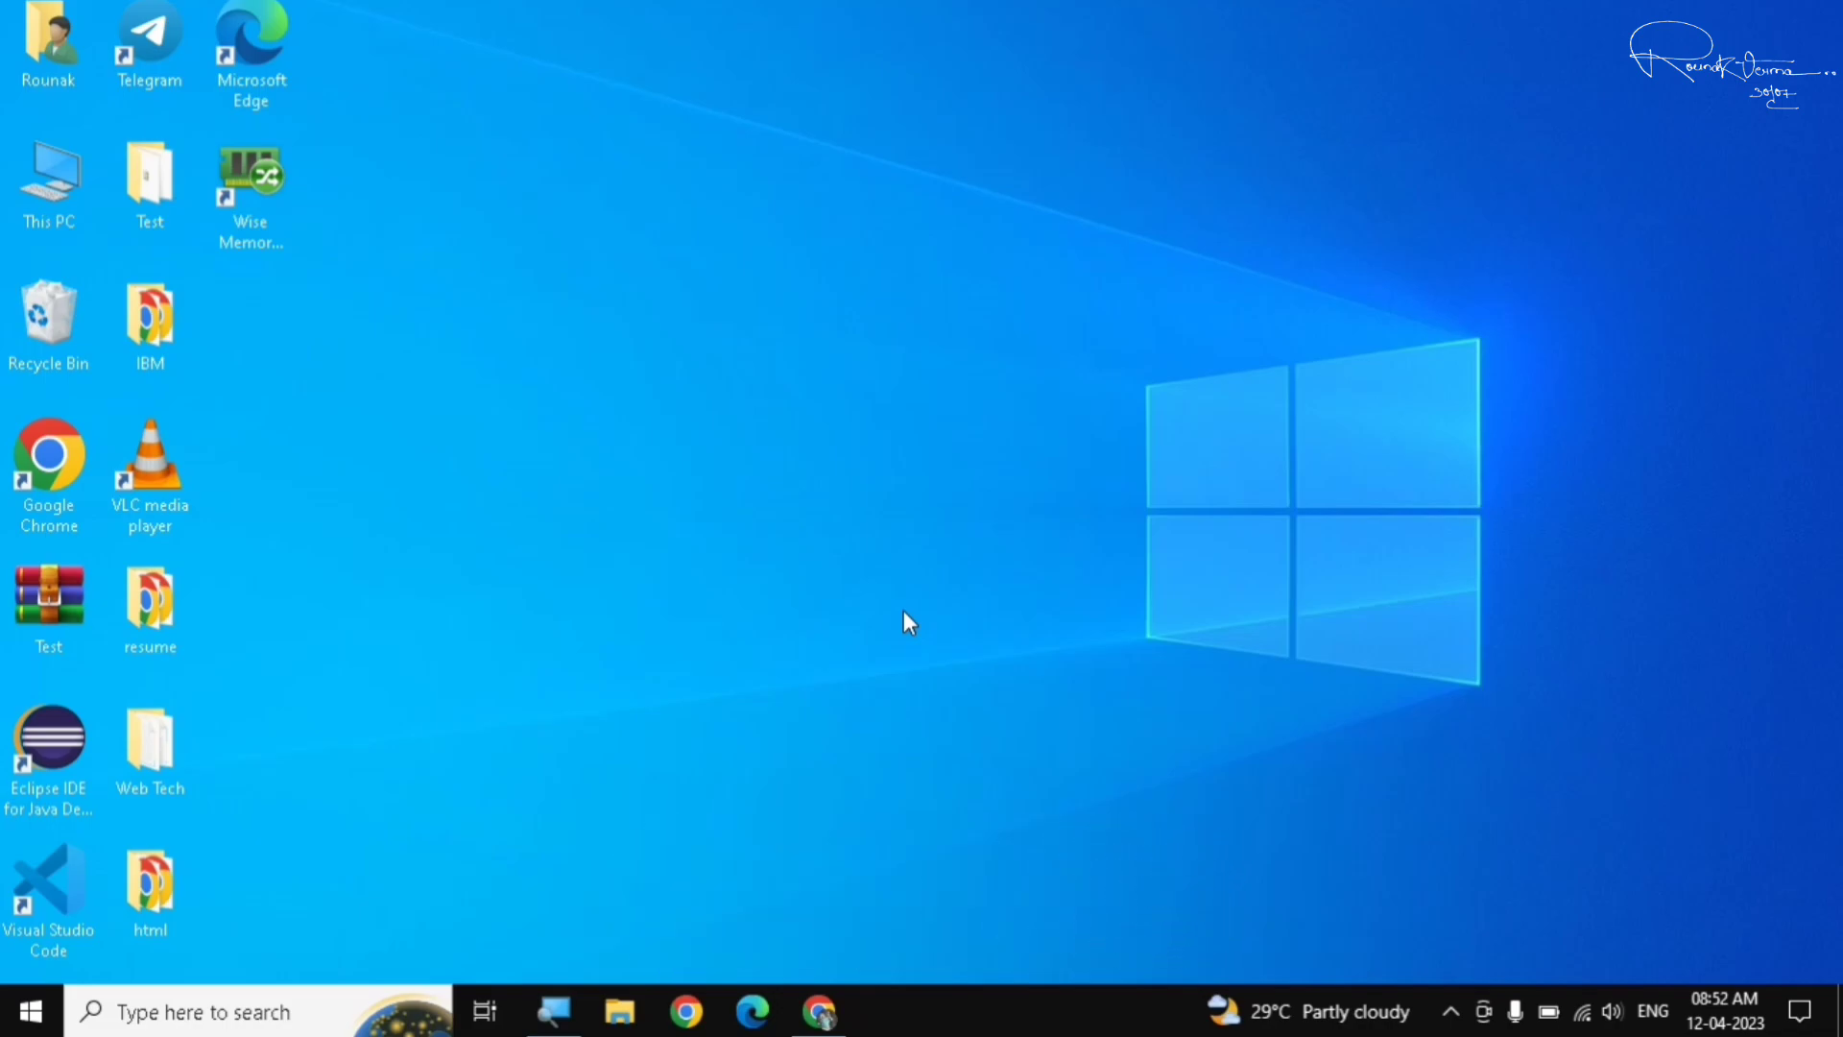
# Switch to Google Chrome and enter "dell driver" as the search query
pyautogui.click(816, 1025)
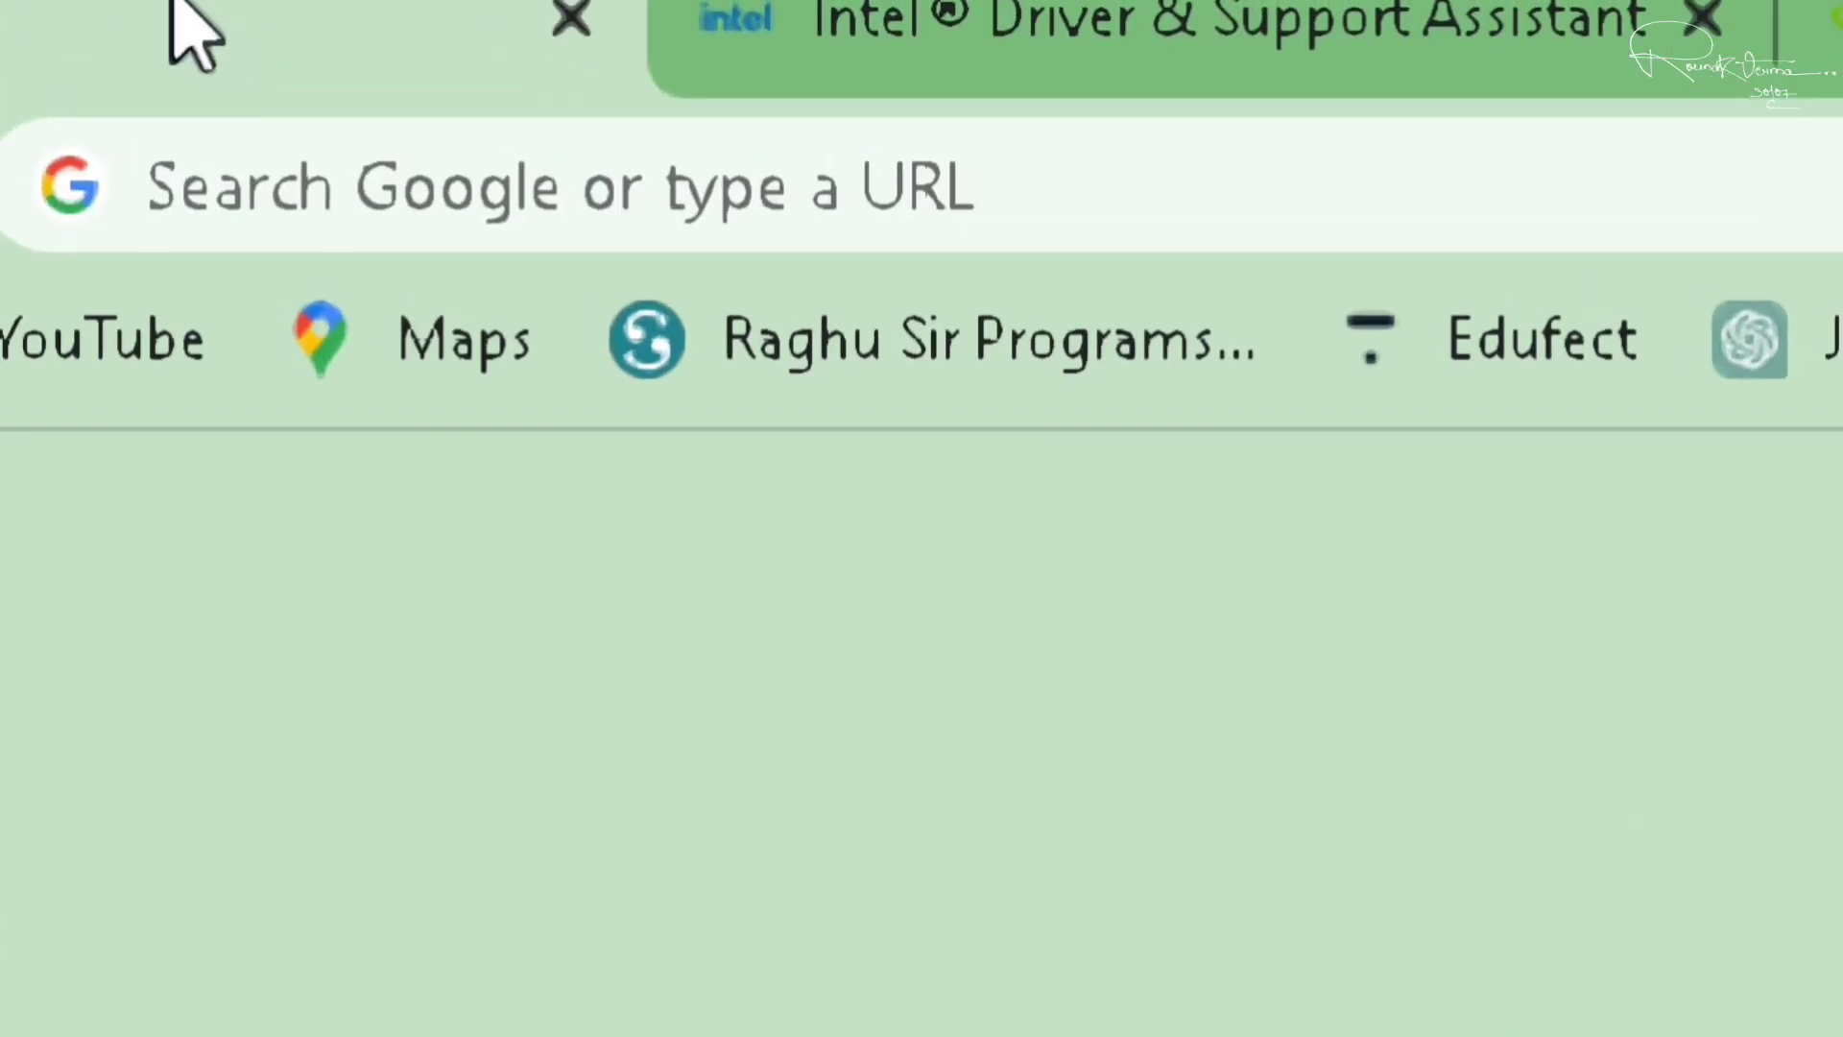
pyautogui.click(256, 221)
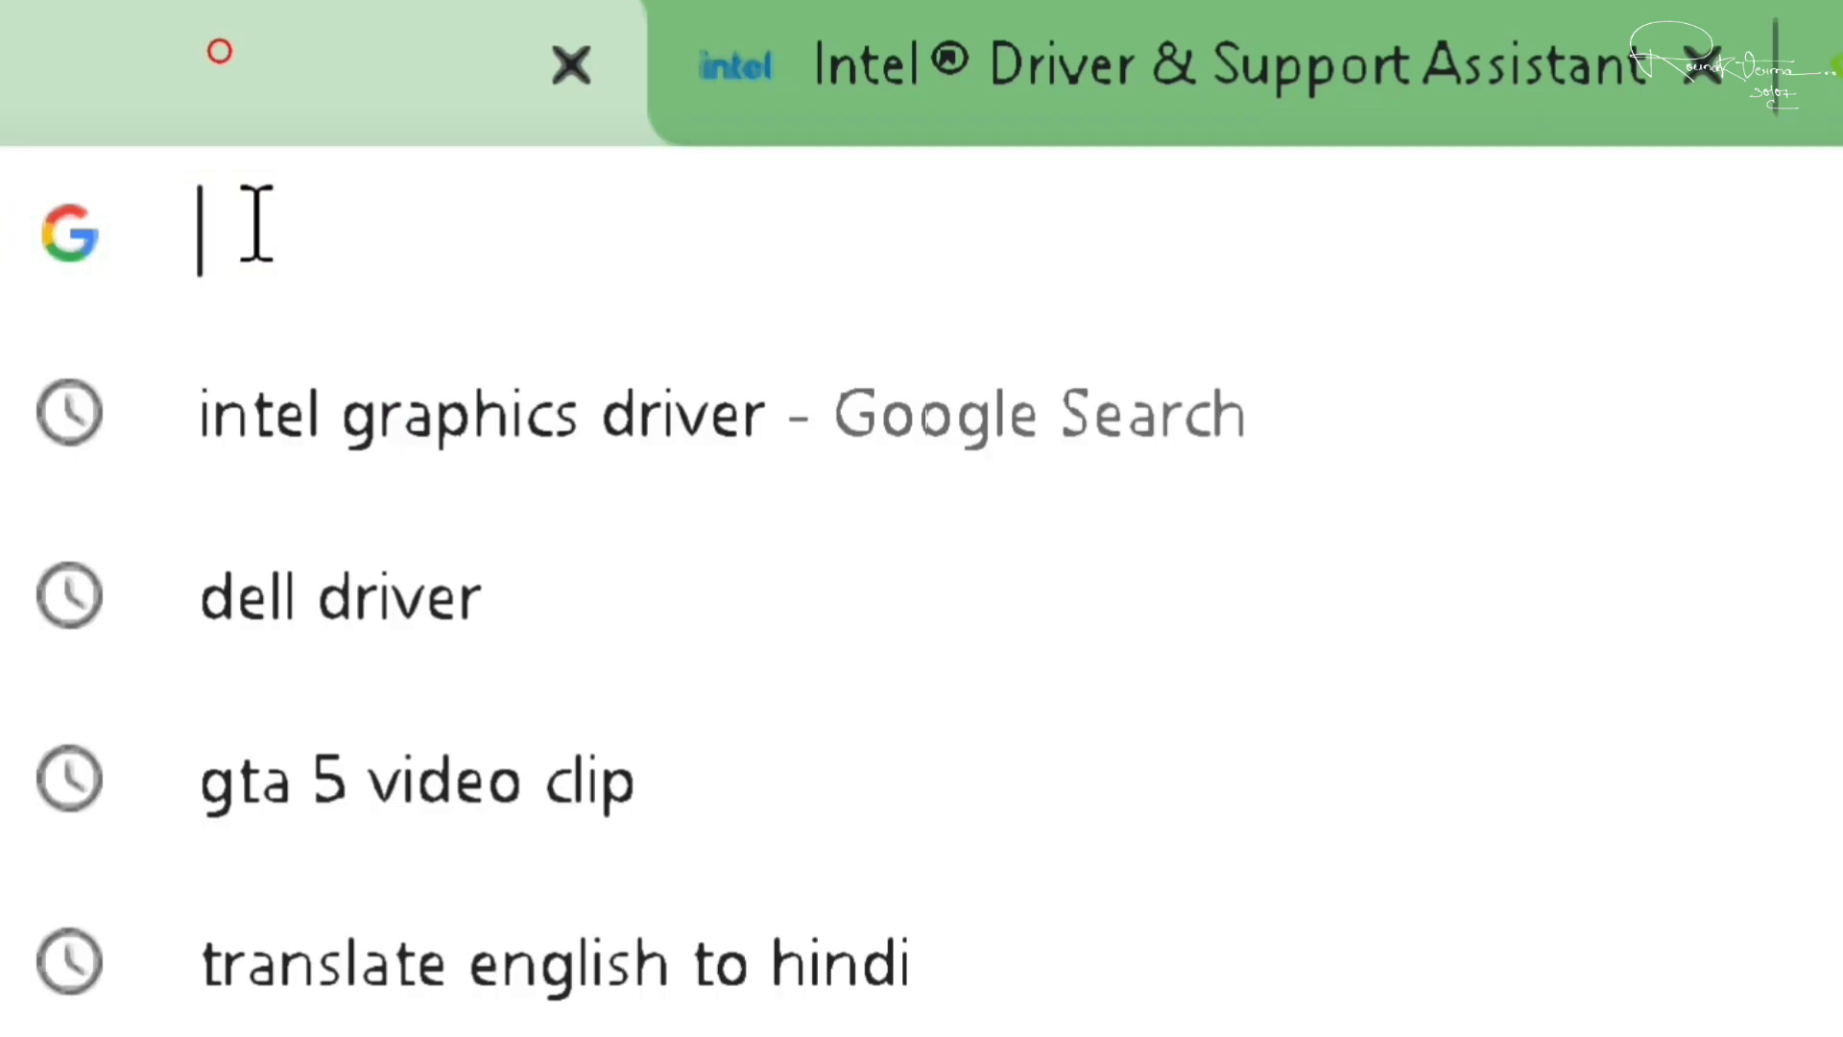
pyautogui.write('dell drive')
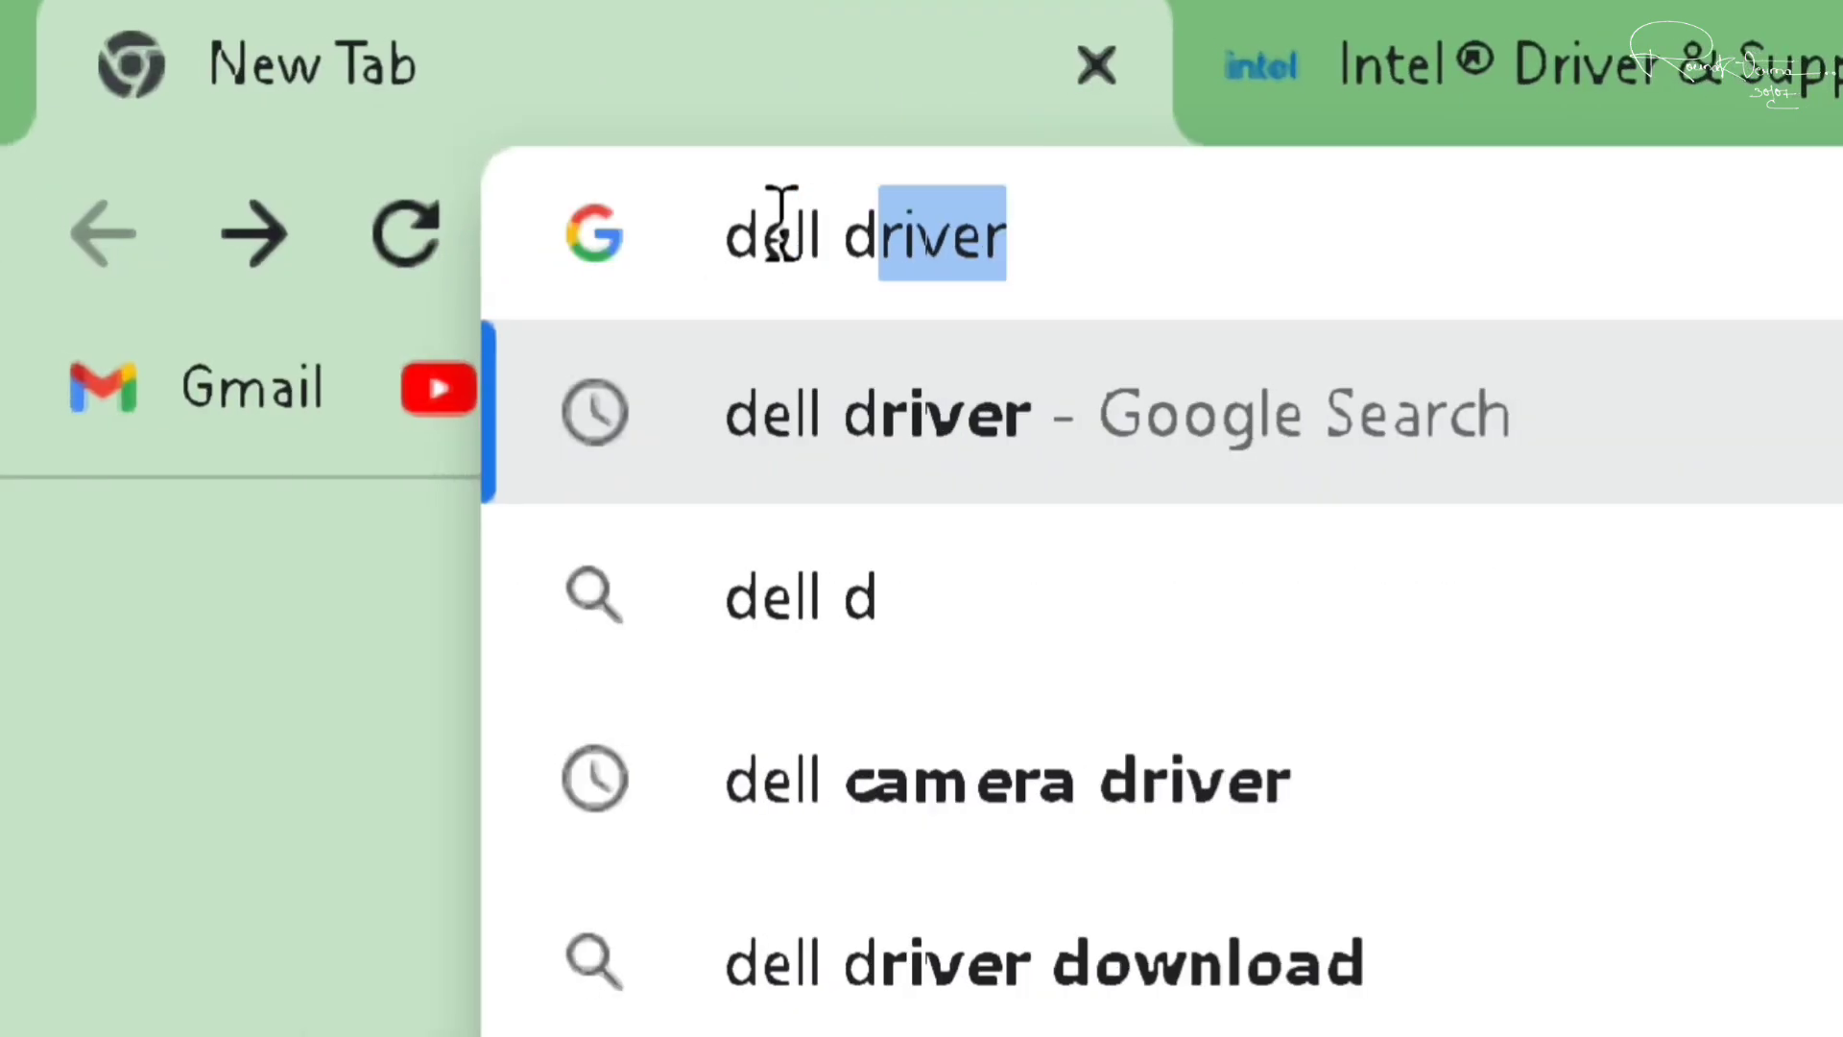
pyautogui.write('r')
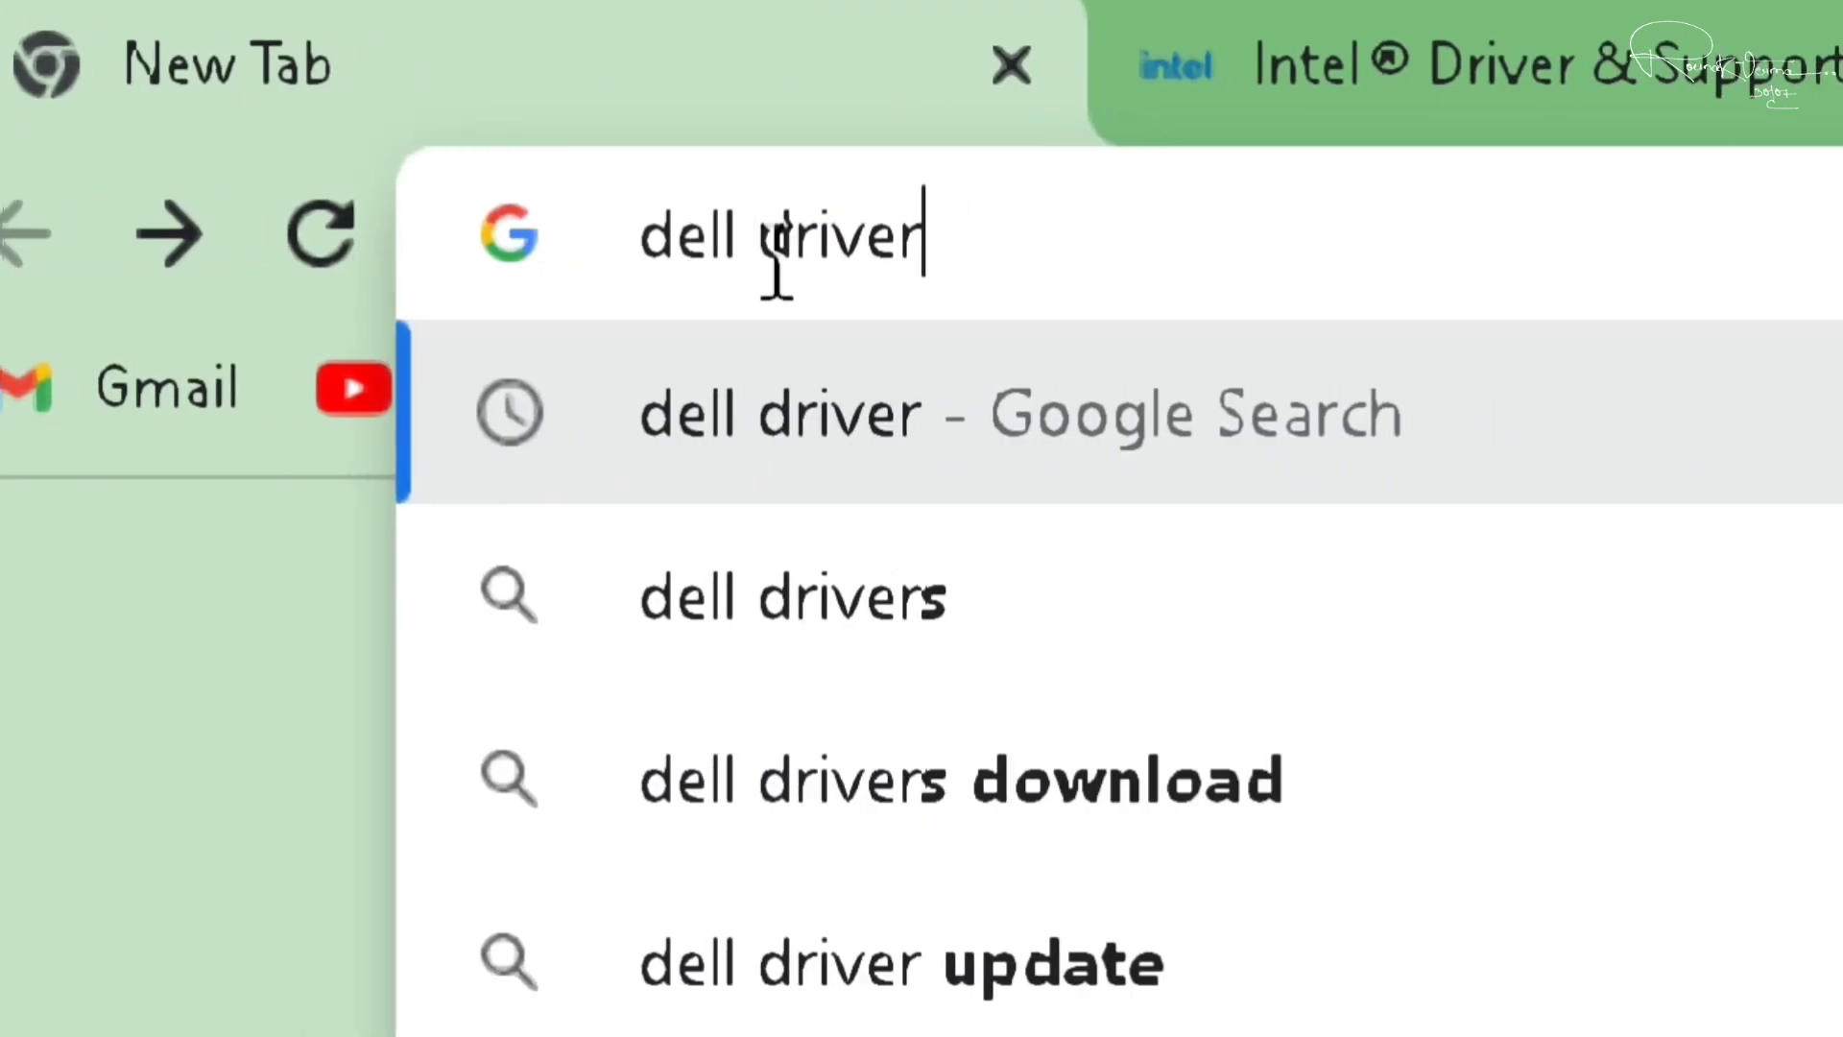
pyautogui.click(735, 236)
pyautogui.press('BackSpace')
pyautogui.press('BackSpace')
pyautogui.press('BackSpace')
pyautogui.press('BackSpace')
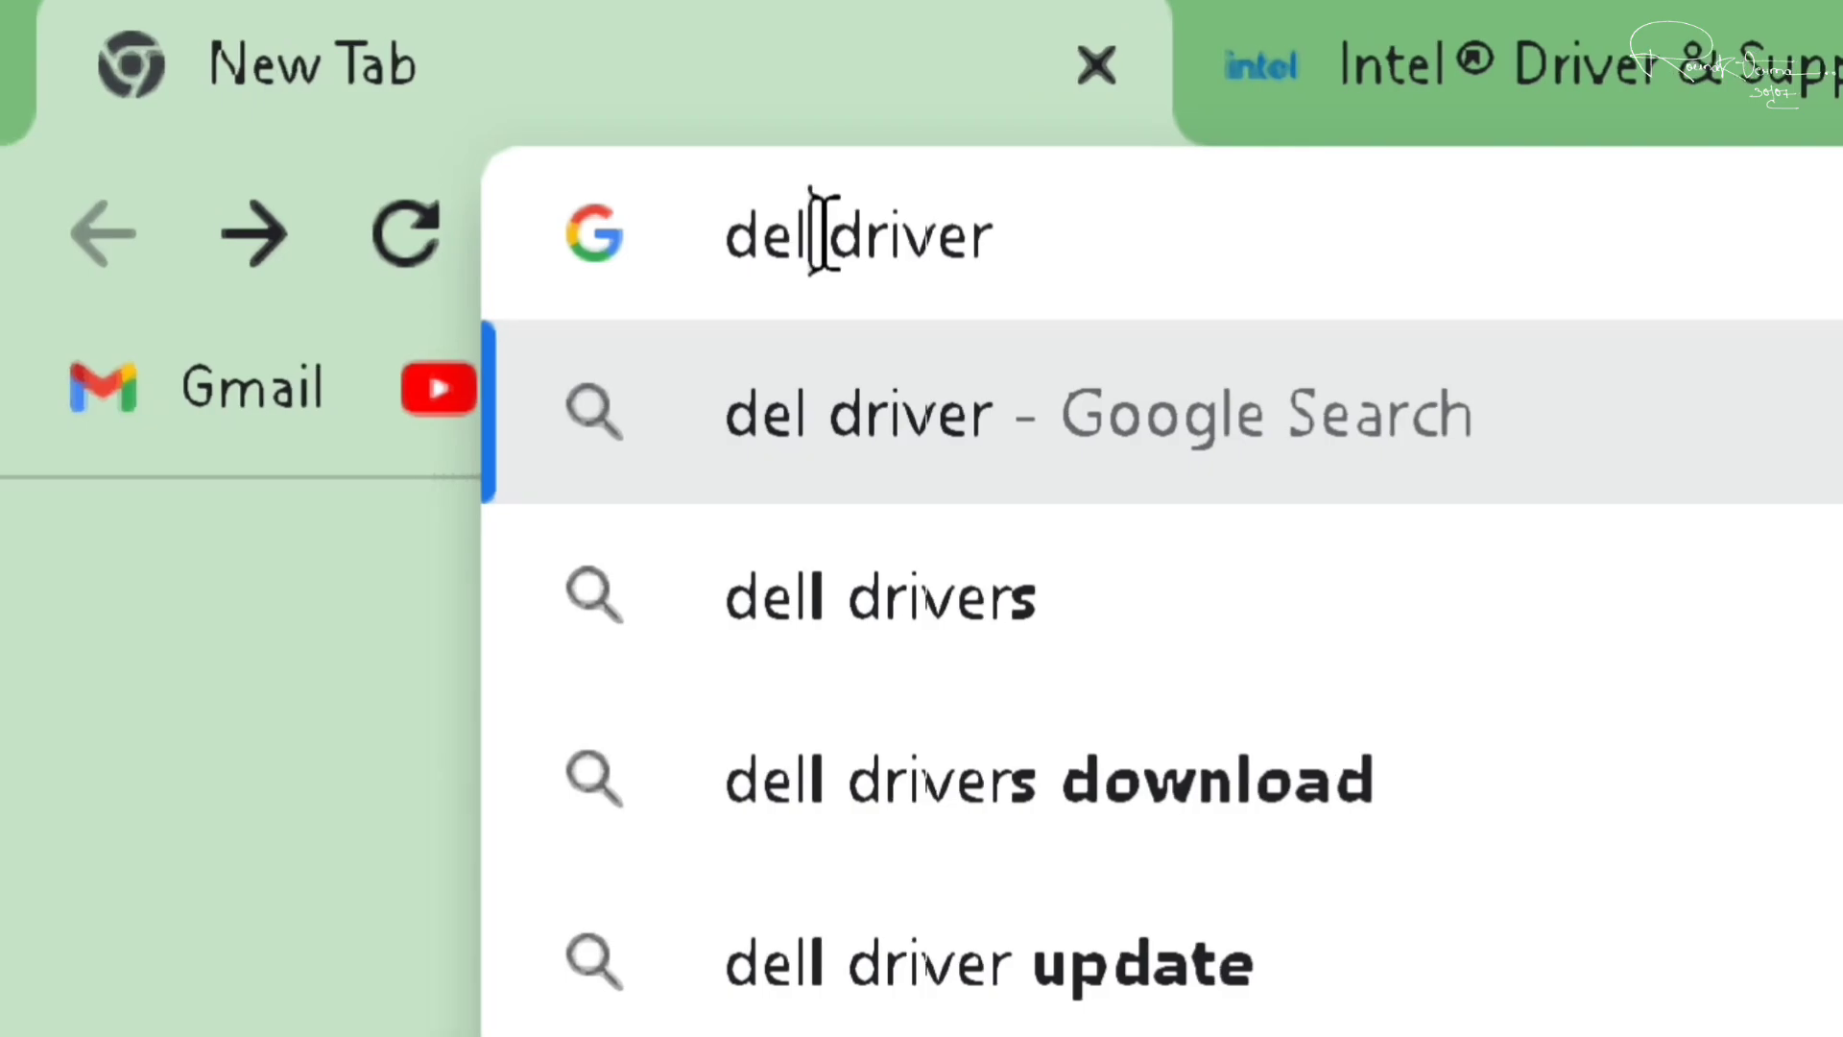
pyautogui.write('hp')
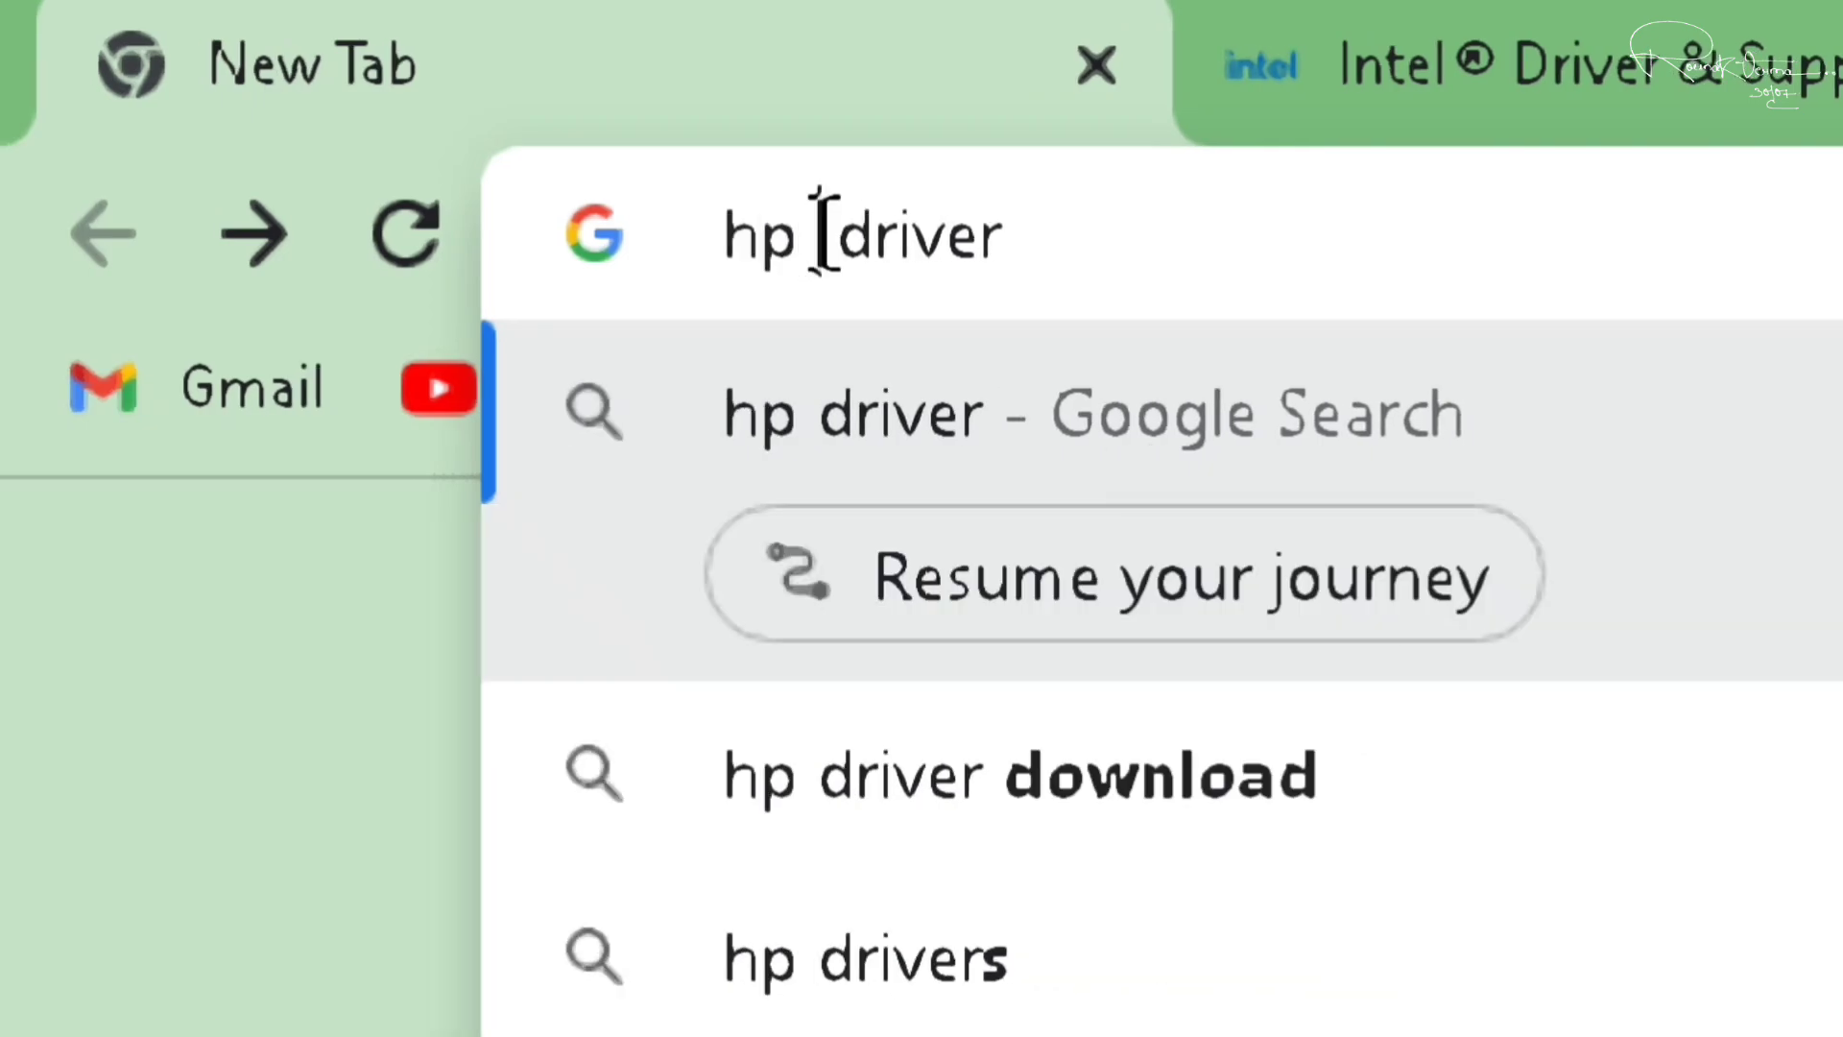
pyautogui.press('BackSpace')
pyautogui.press('BackSpace')
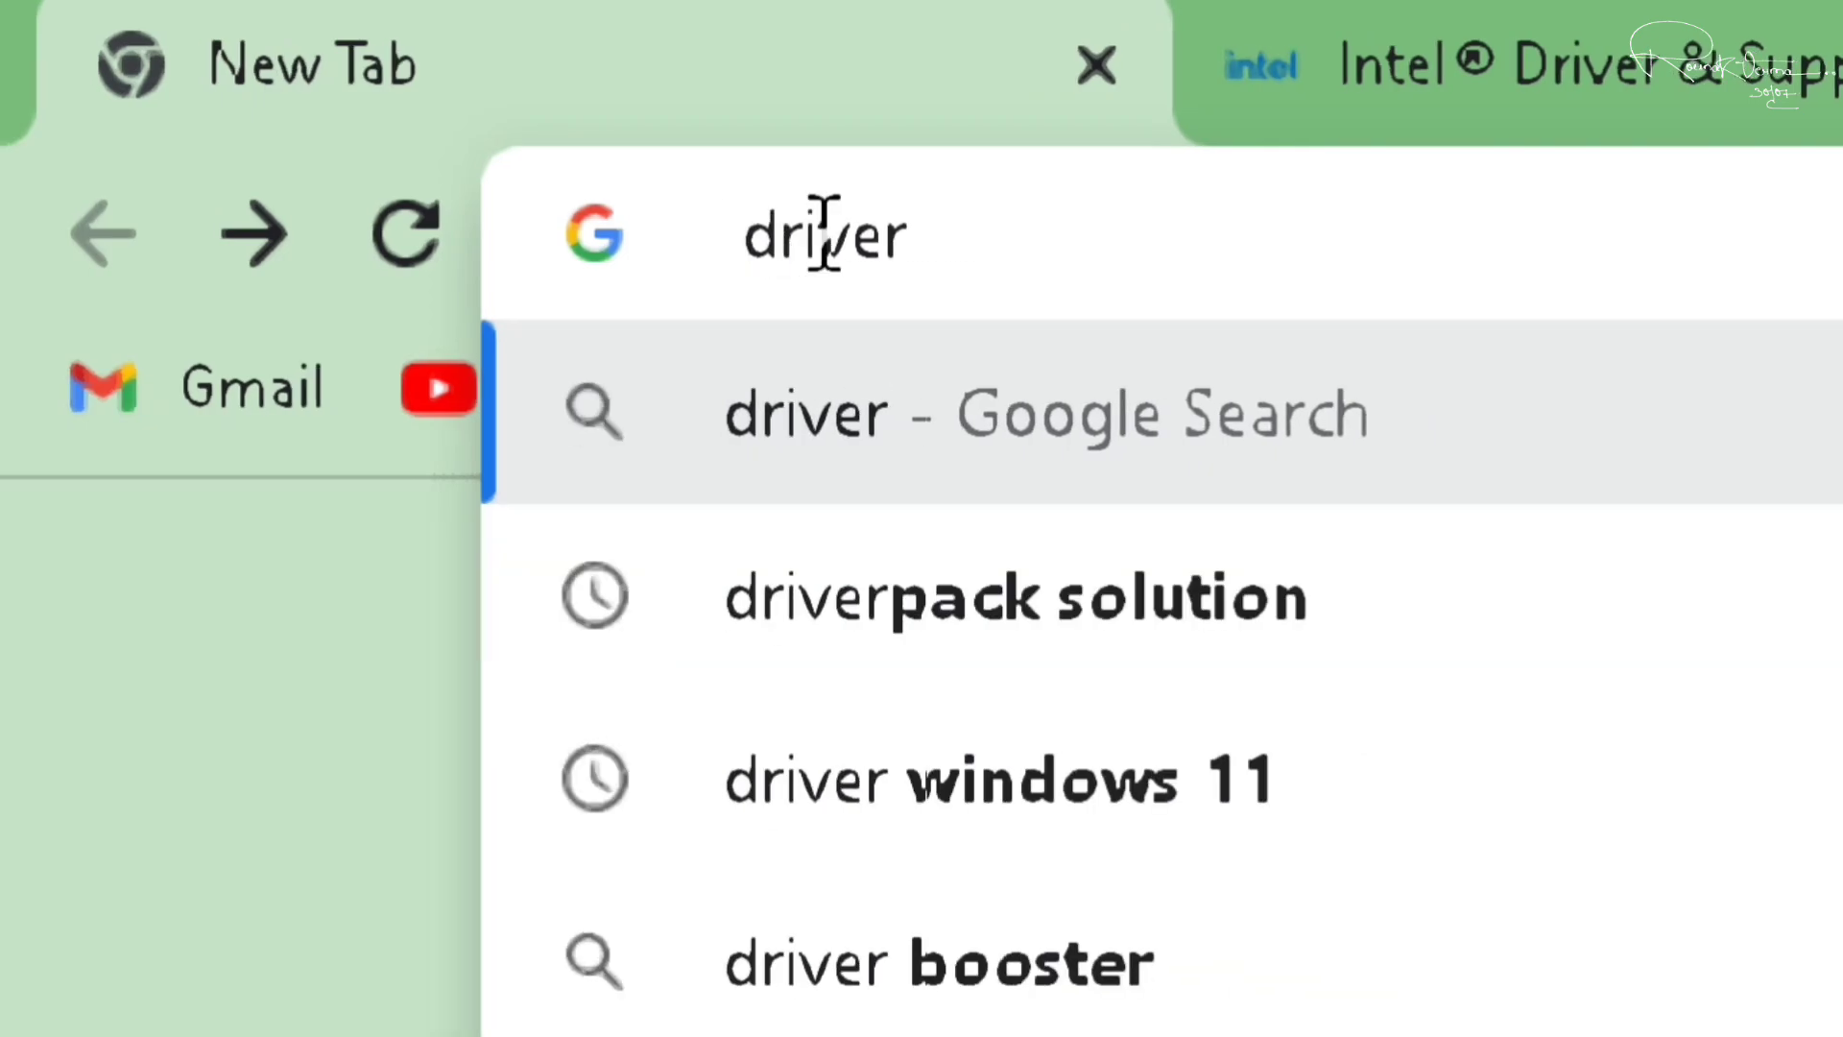
pyautogui.write('lenovo')
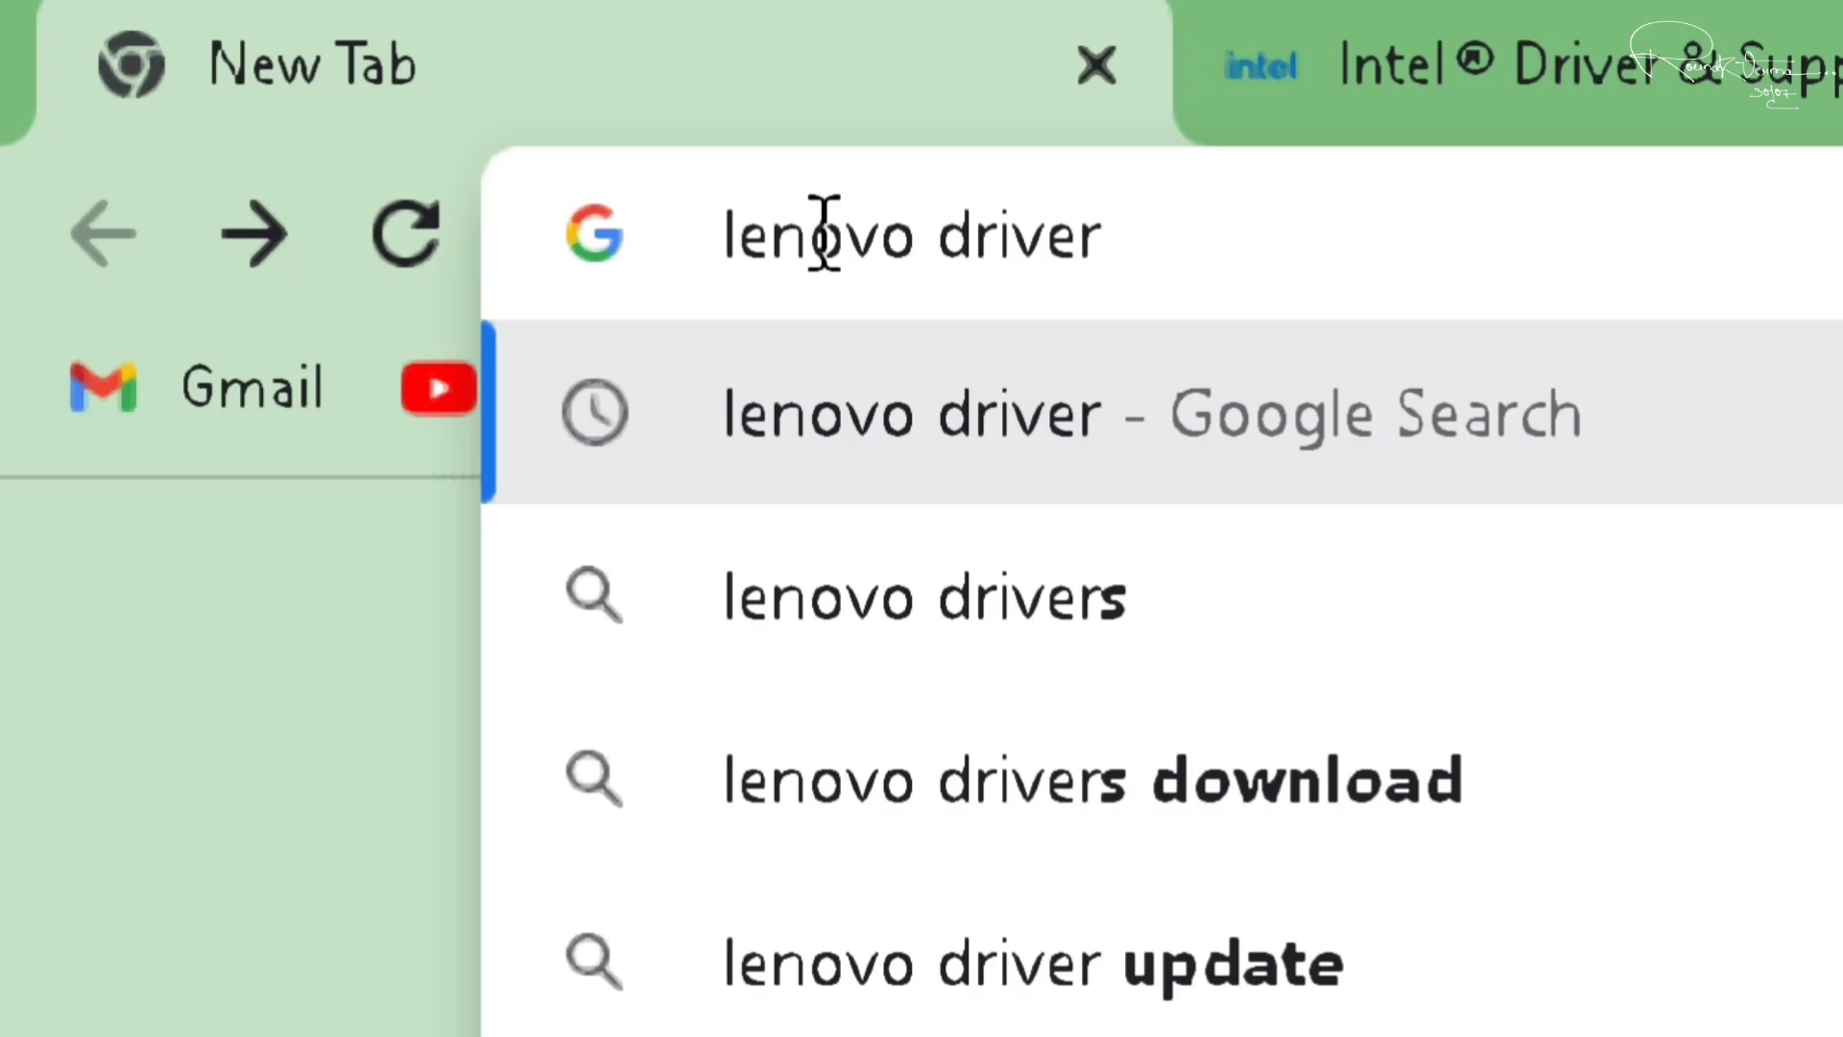
pyautogui.press('BackSpace')
pyautogui.press('BackSpace')
pyautogui.press('BackSpace')
pyautogui.press('BackSpace')
pyautogui.press('BackSpace')
pyautogui.press('BackSpace')
pyautogui.press('BackSpace')
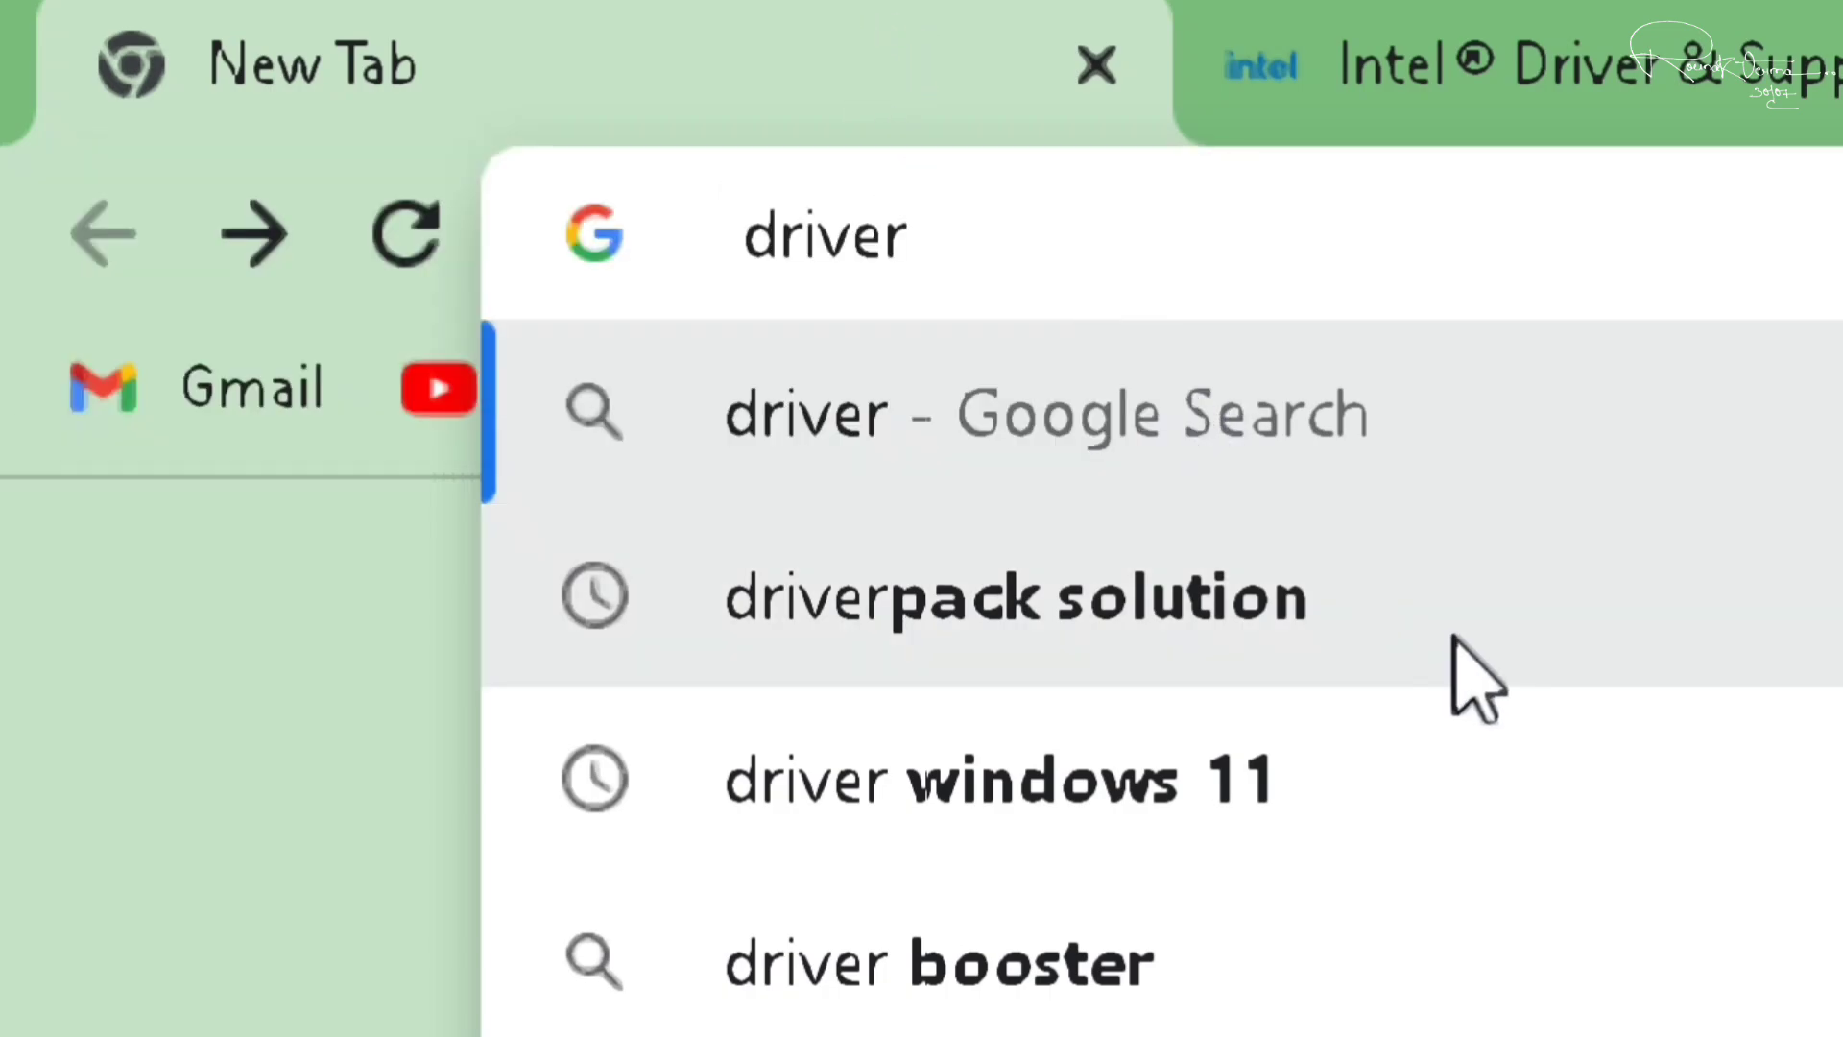
pyautogui.write('dell')
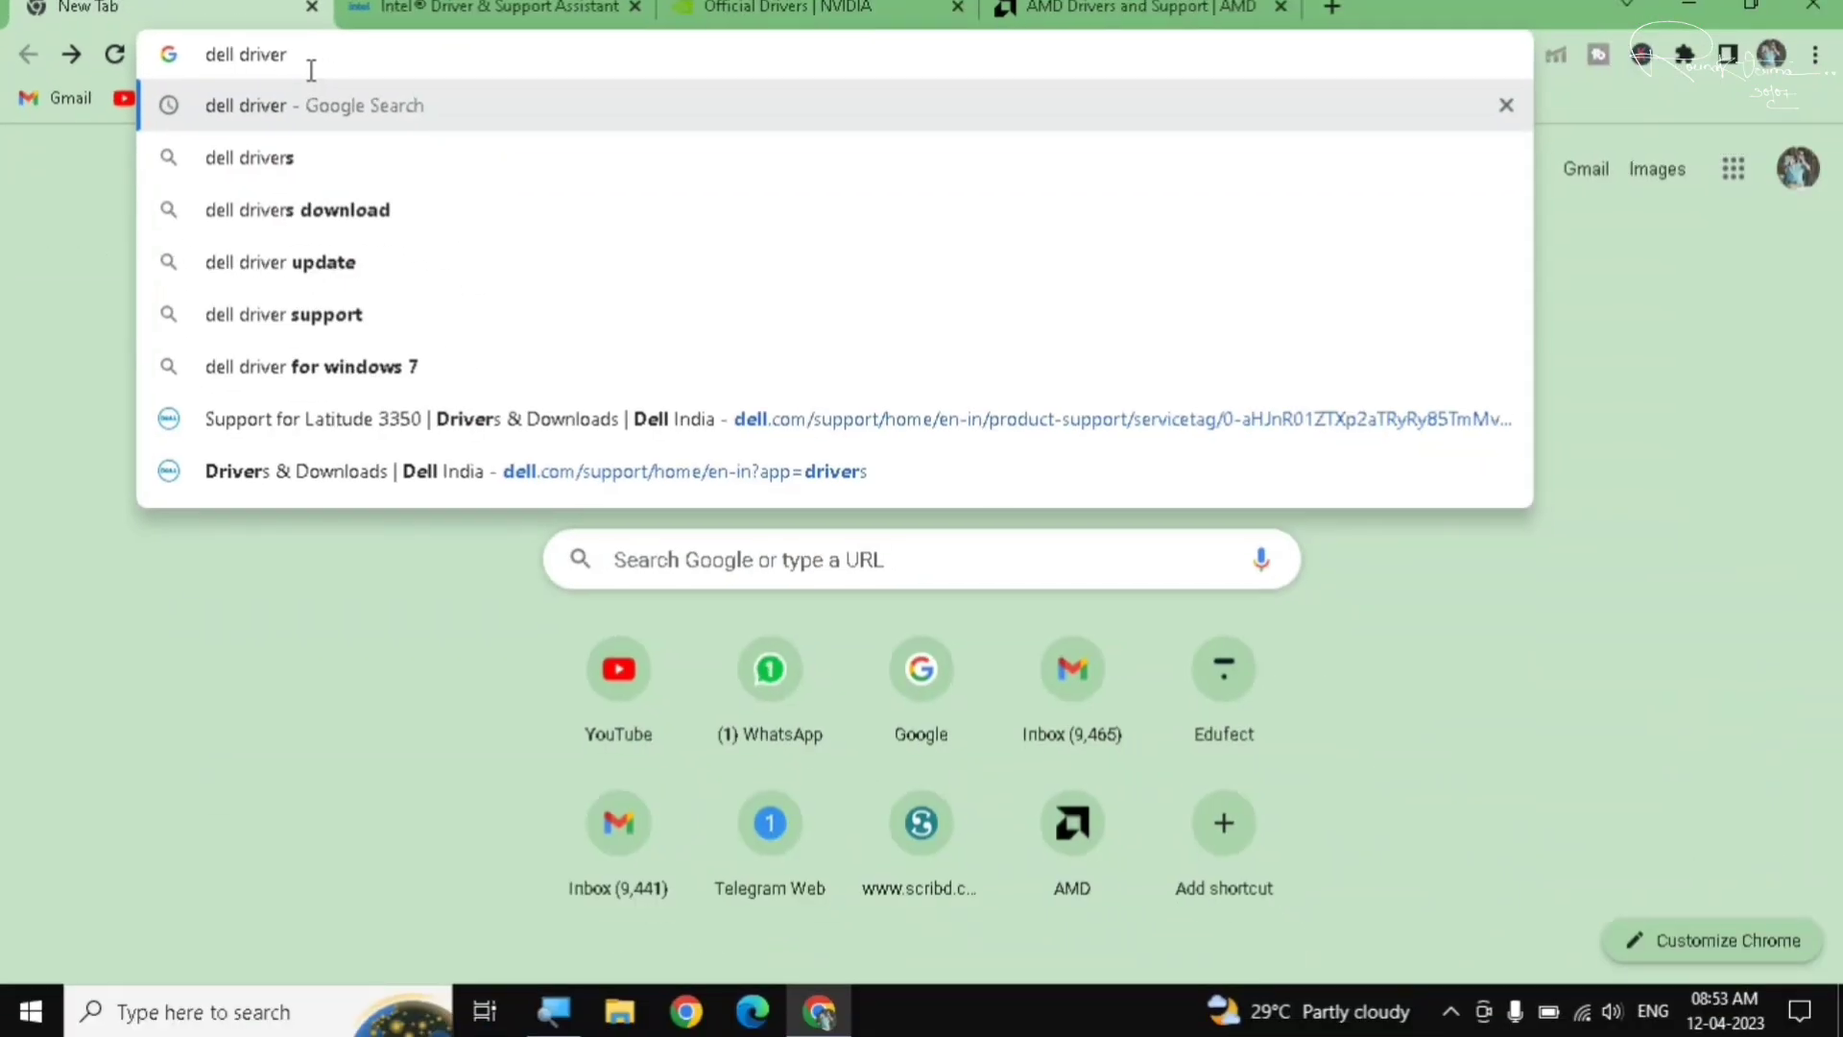
# Run the "dell driver" search and open Dell's Drivers & Downloads support page from the results
pyautogui.press('Return')
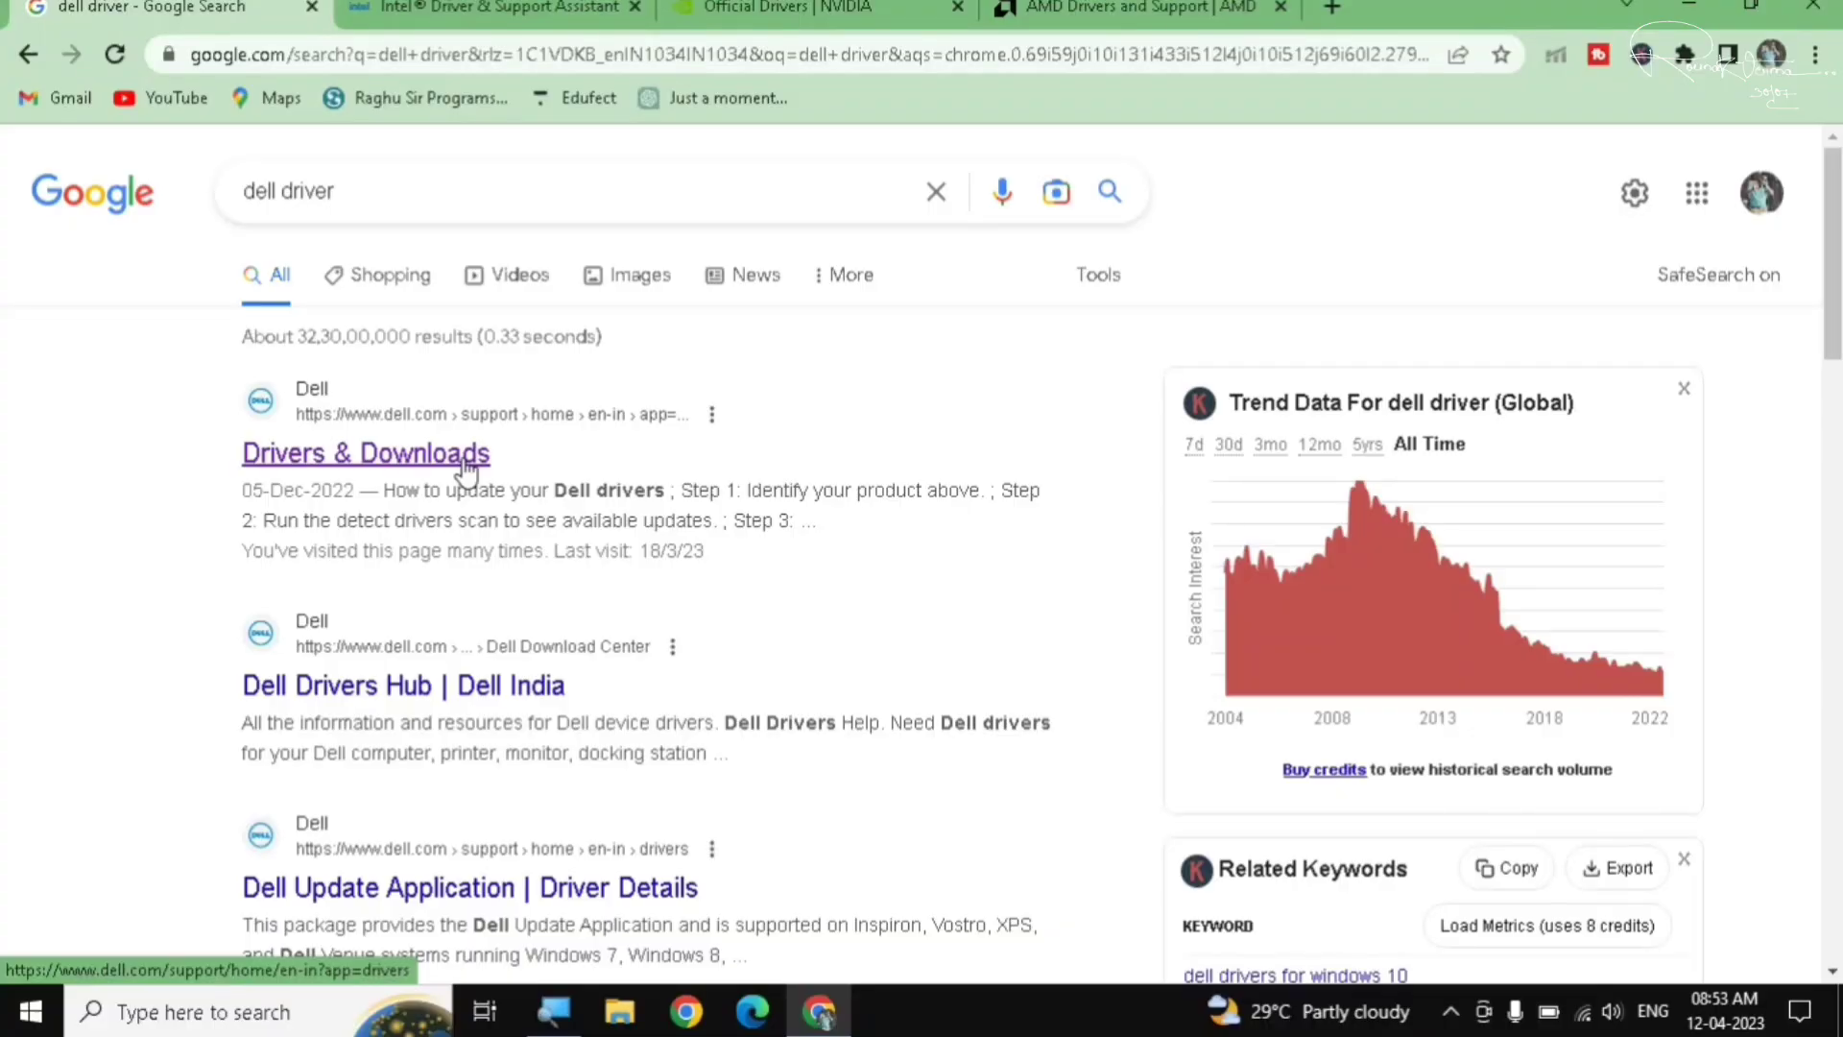
pyautogui.click(467, 471)
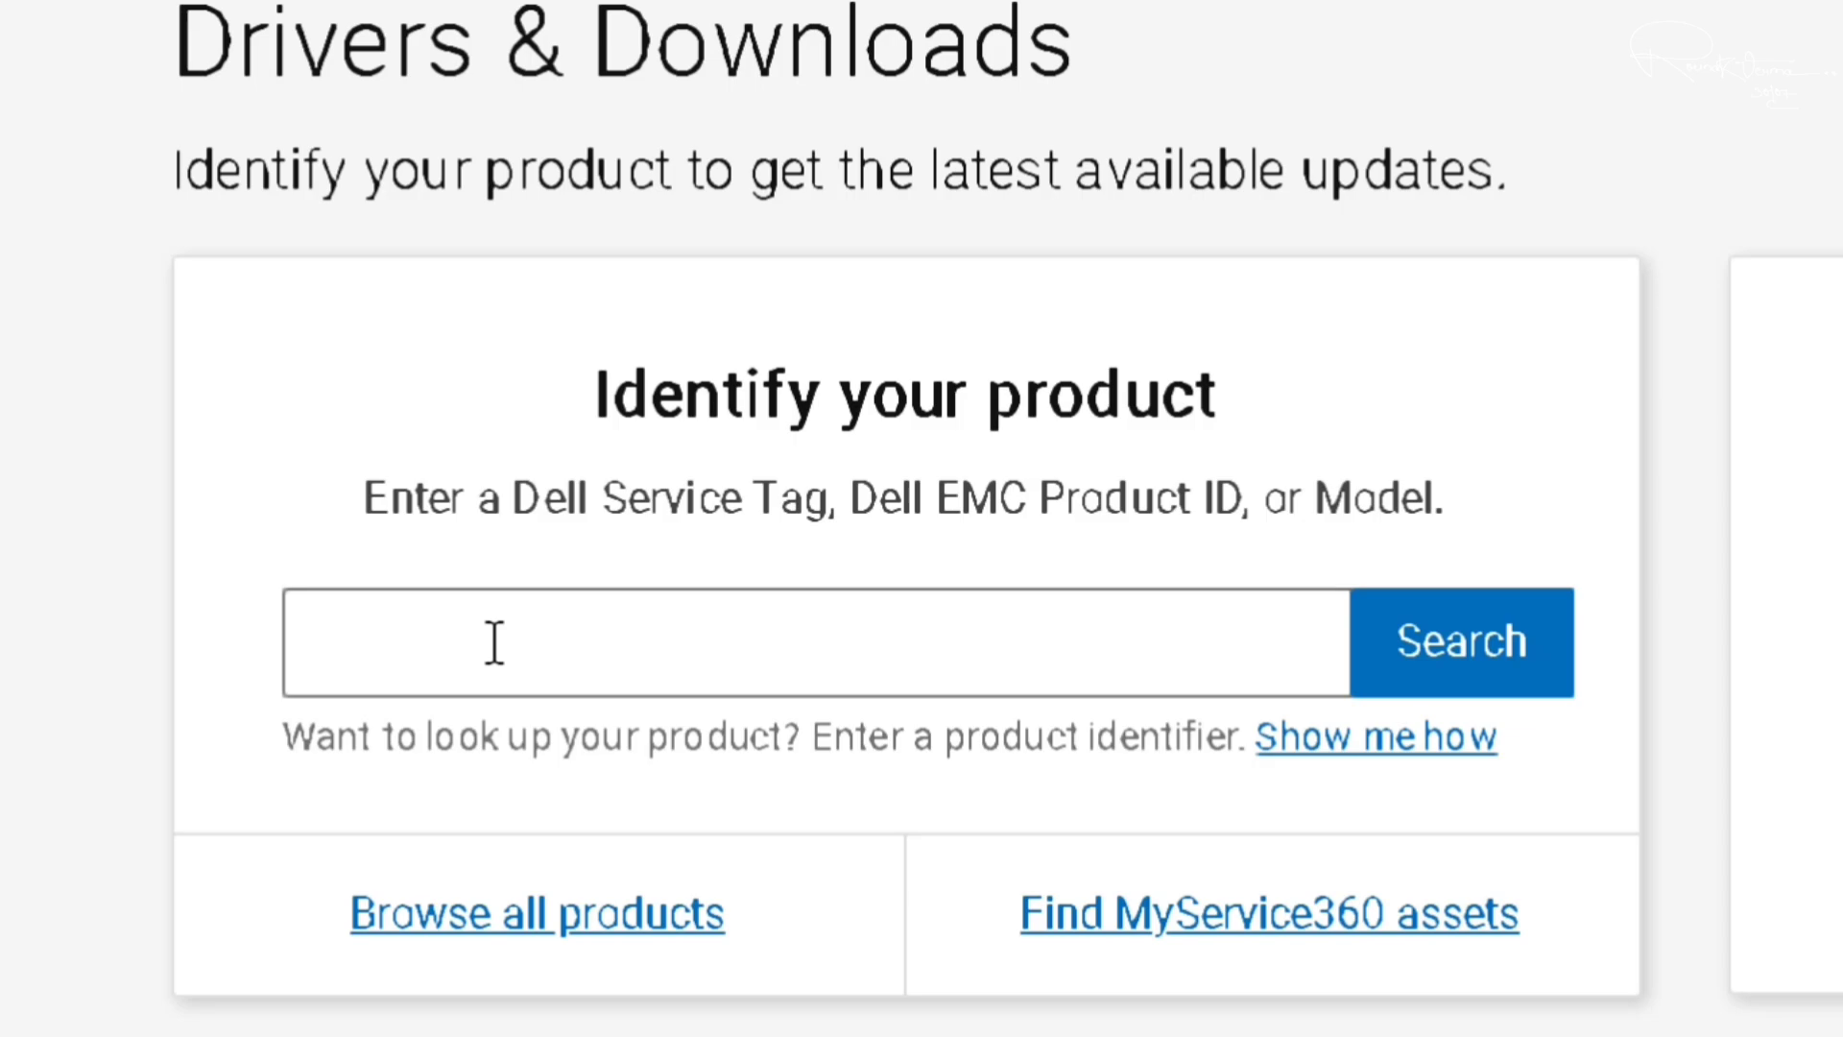
# Select the detected Latitude 3350 as the product and list its drivers for manual download
pyautogui.click(442, 643)
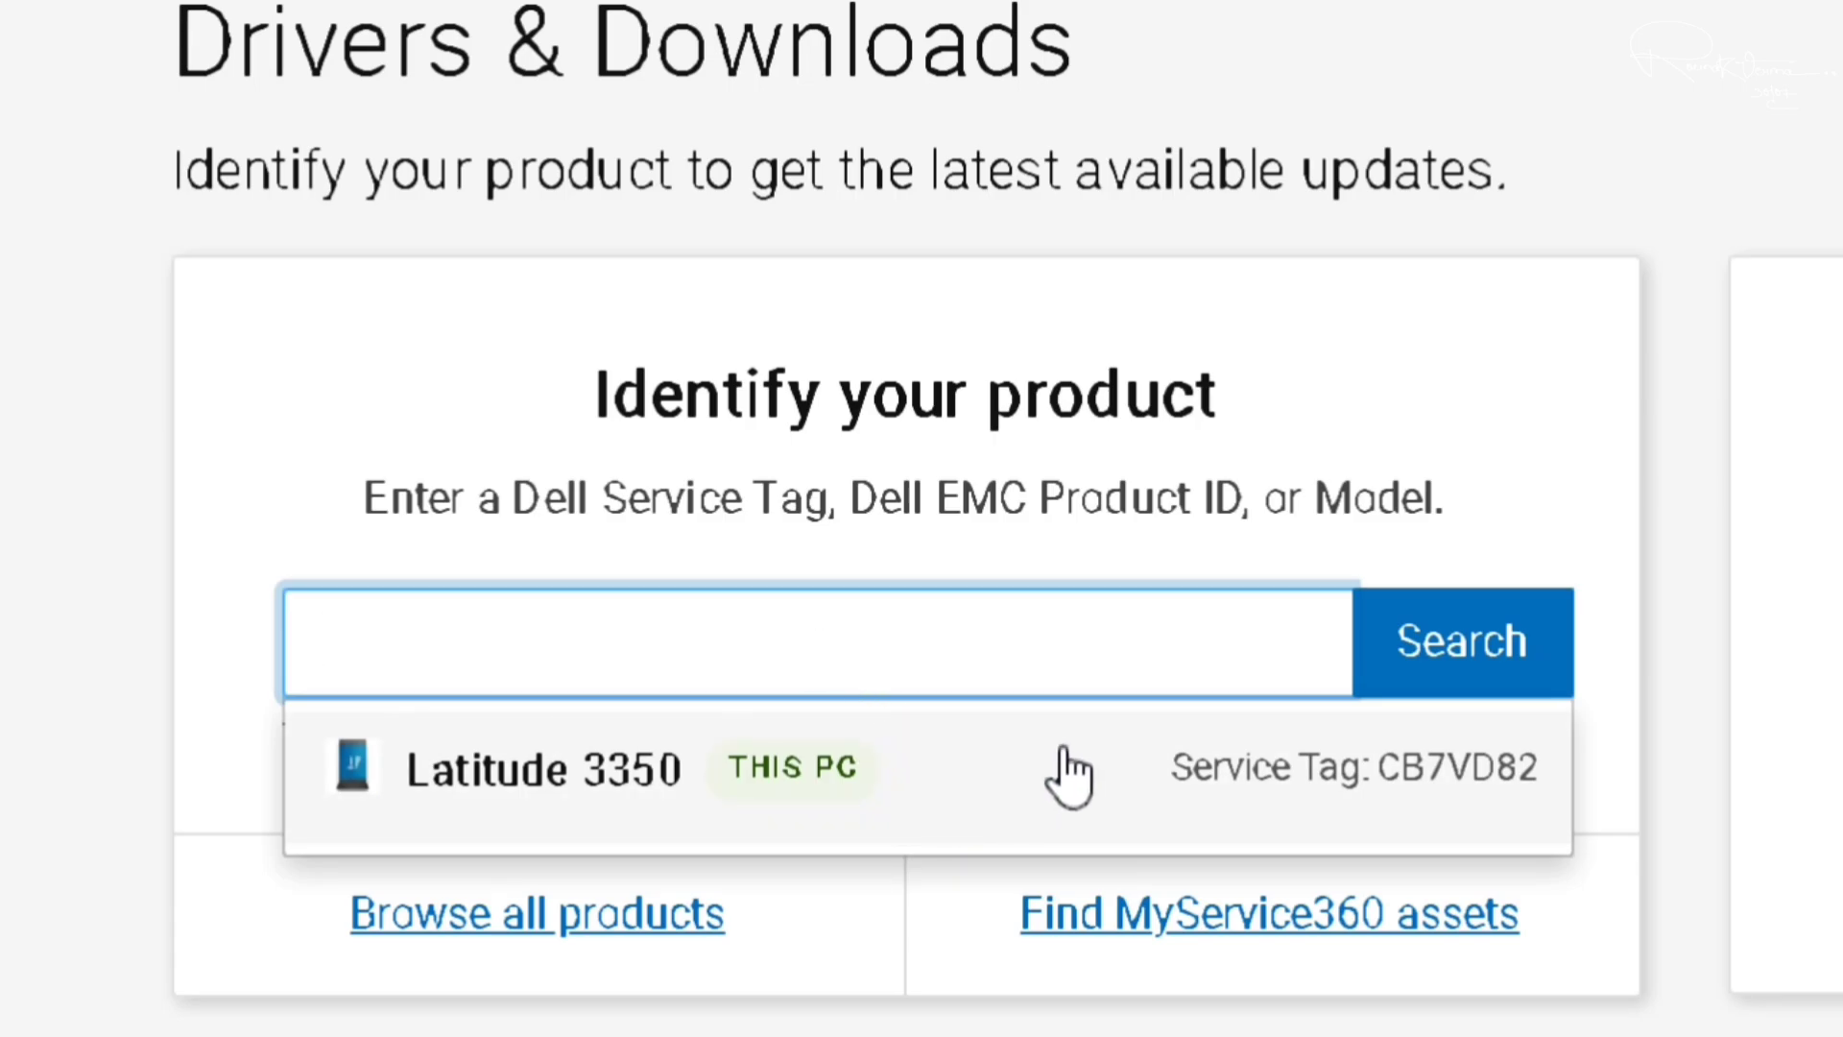
pyautogui.click(1072, 820)
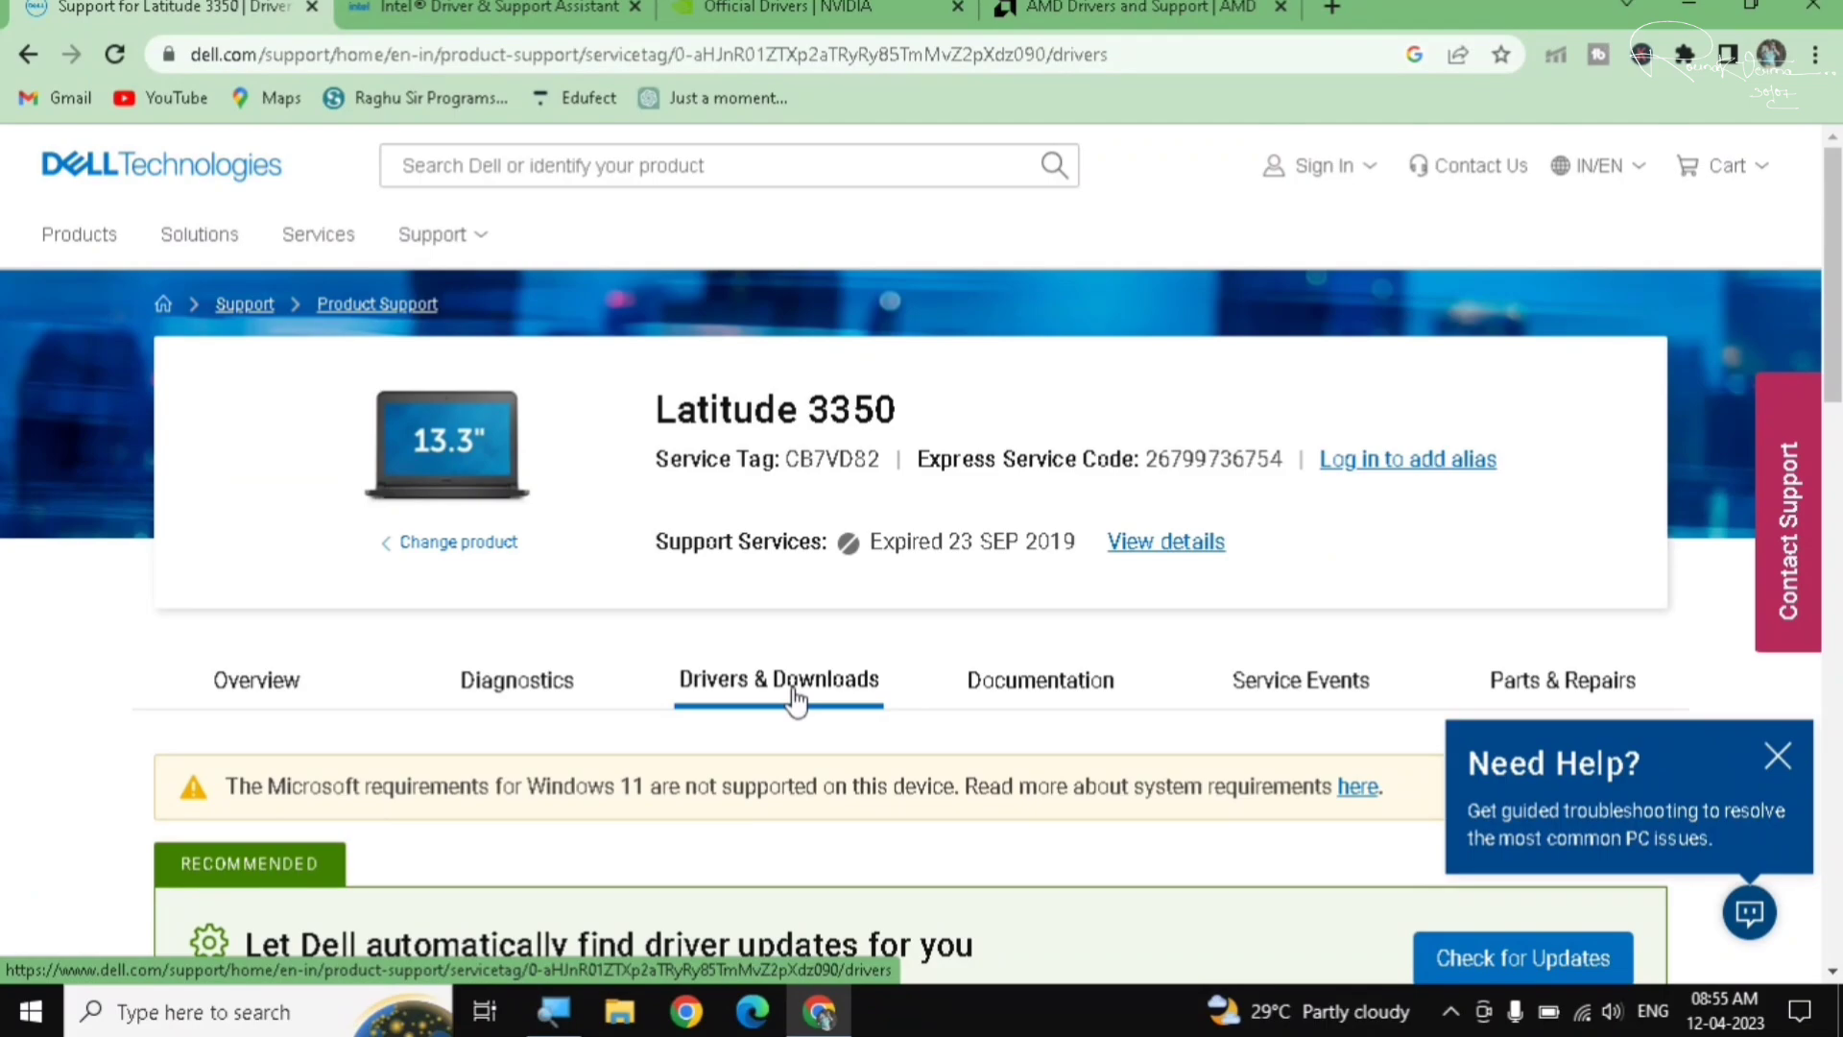
pyautogui.scroll(-6, 795, 701)
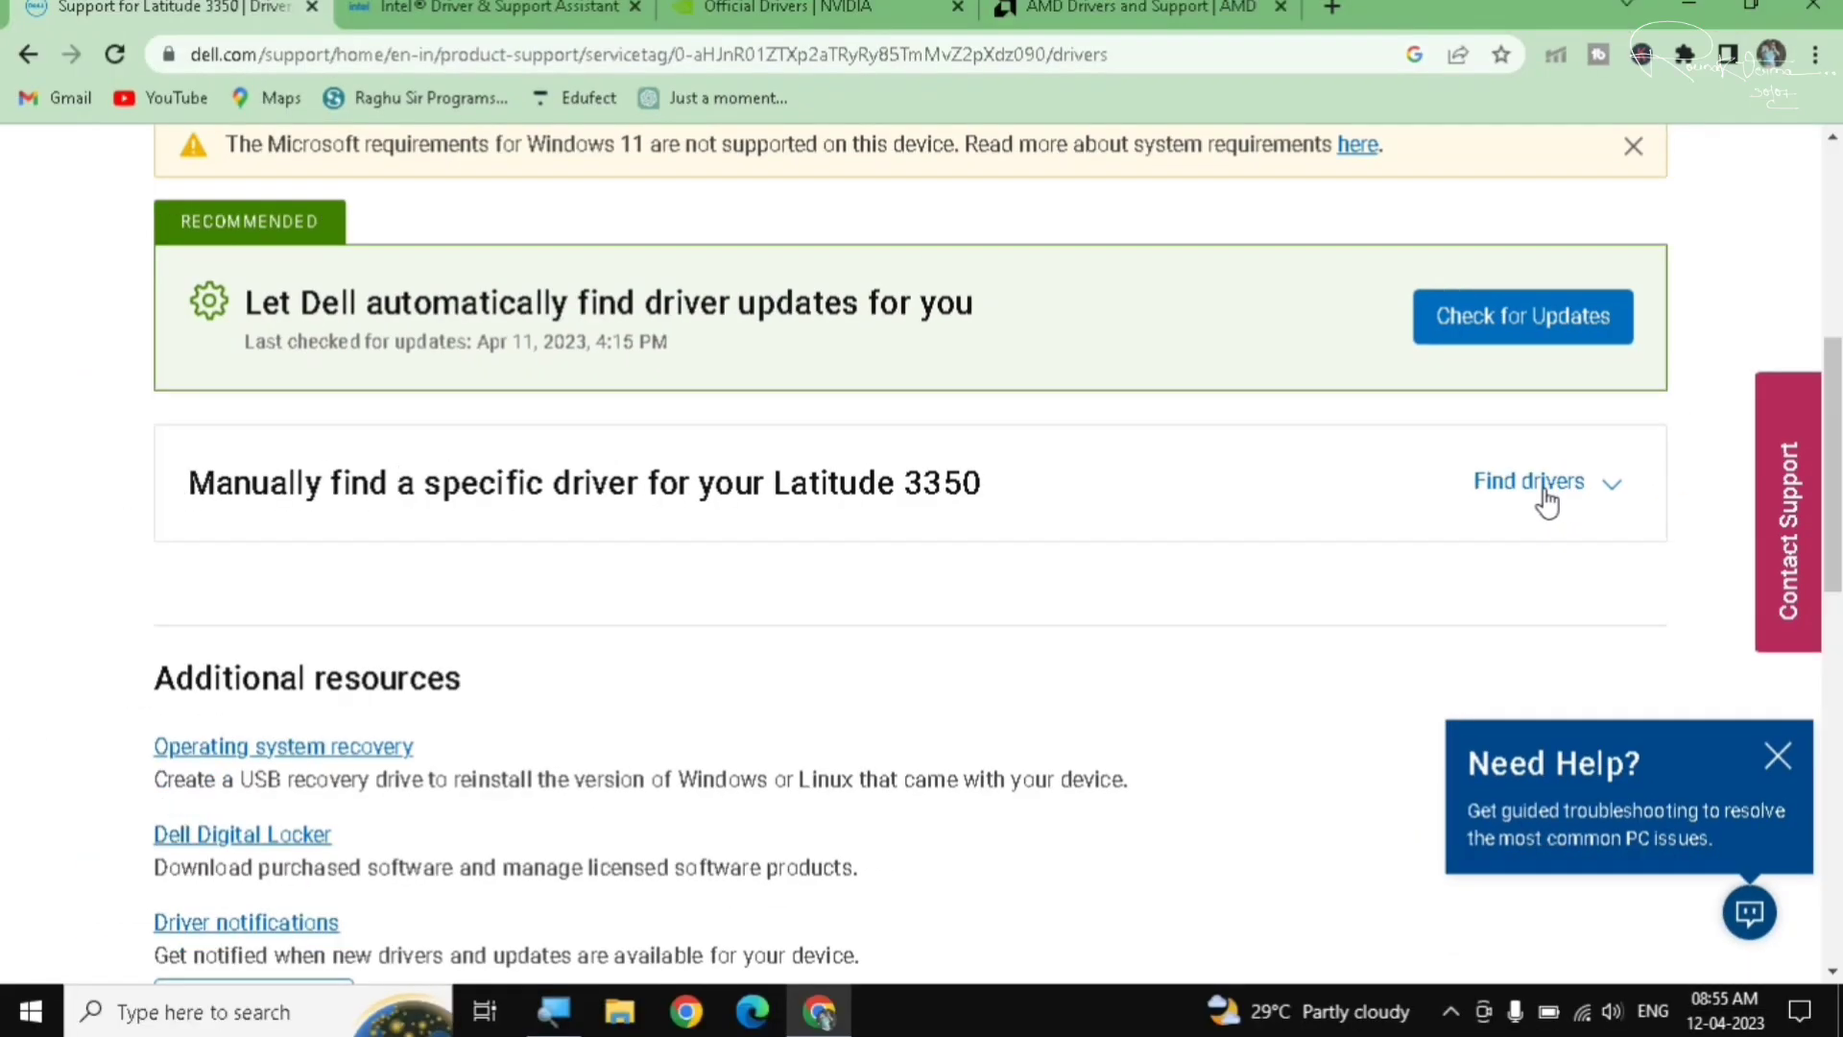
pyautogui.click(1546, 470)
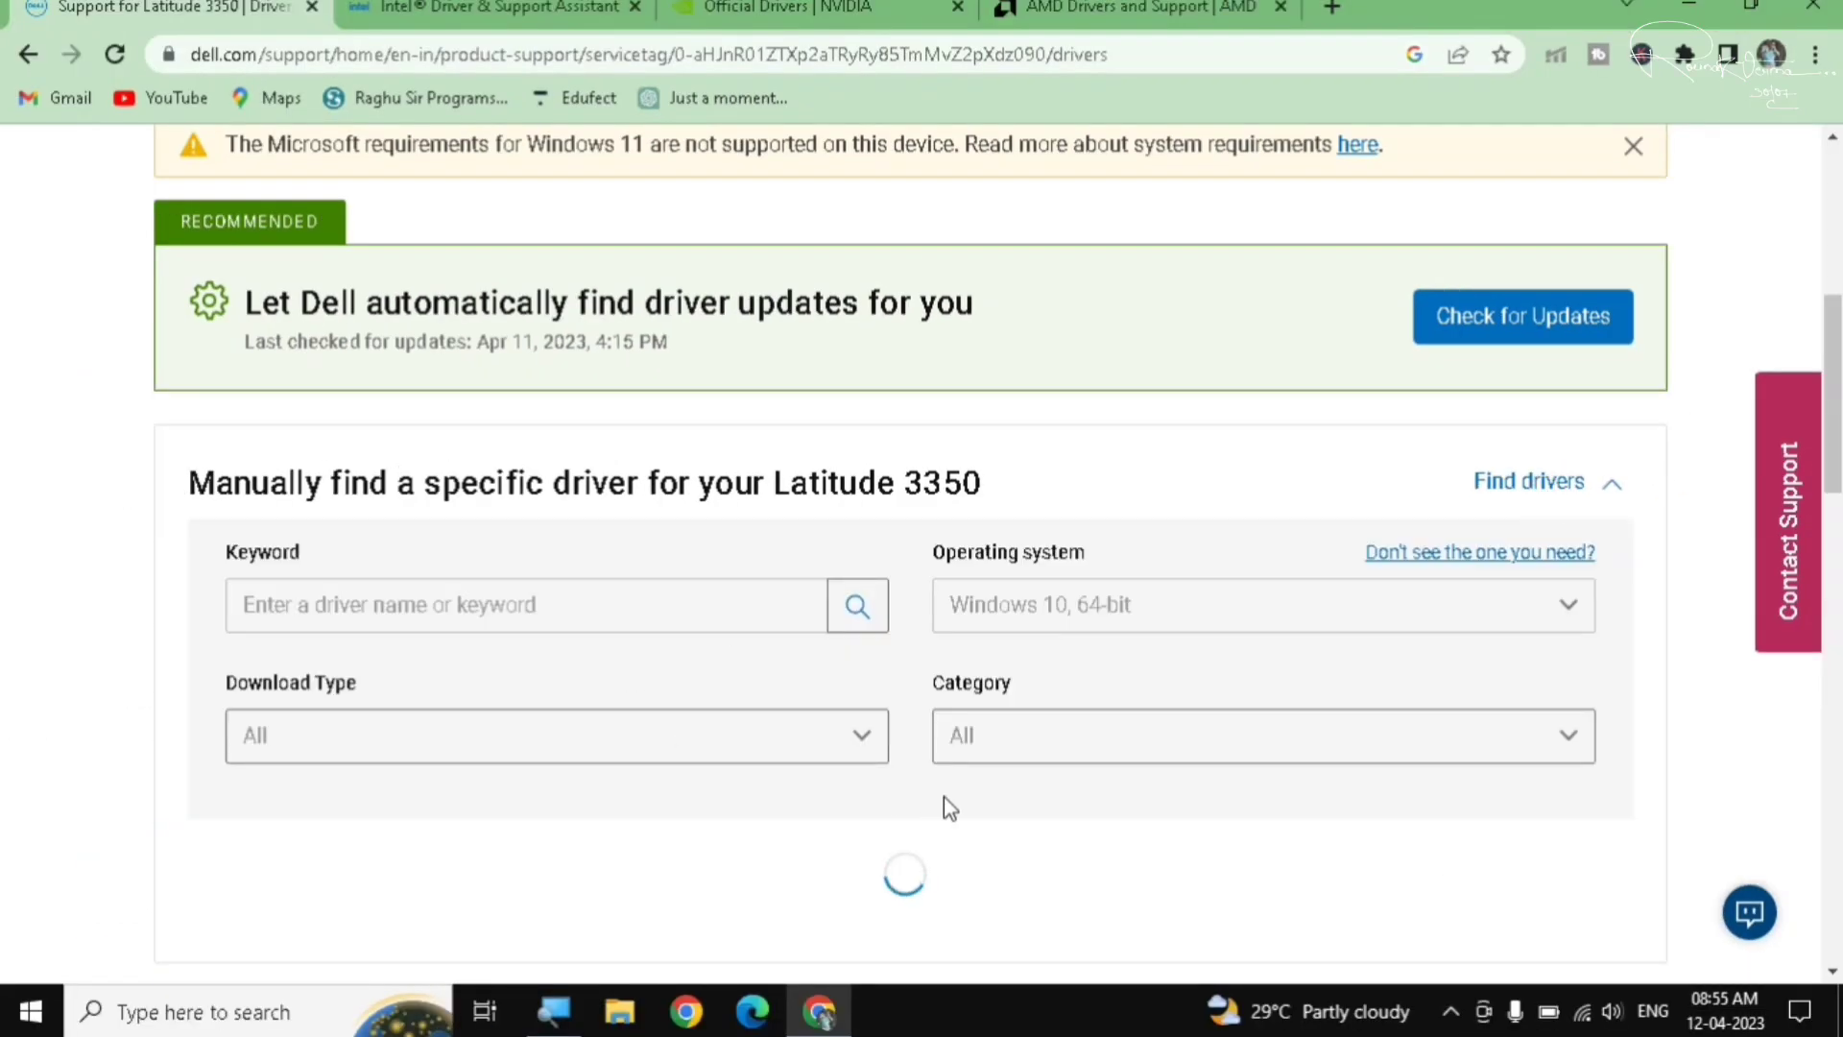
pyautogui.scroll(-6, 902, 802)
pyautogui.scroll(-4, 900, 797)
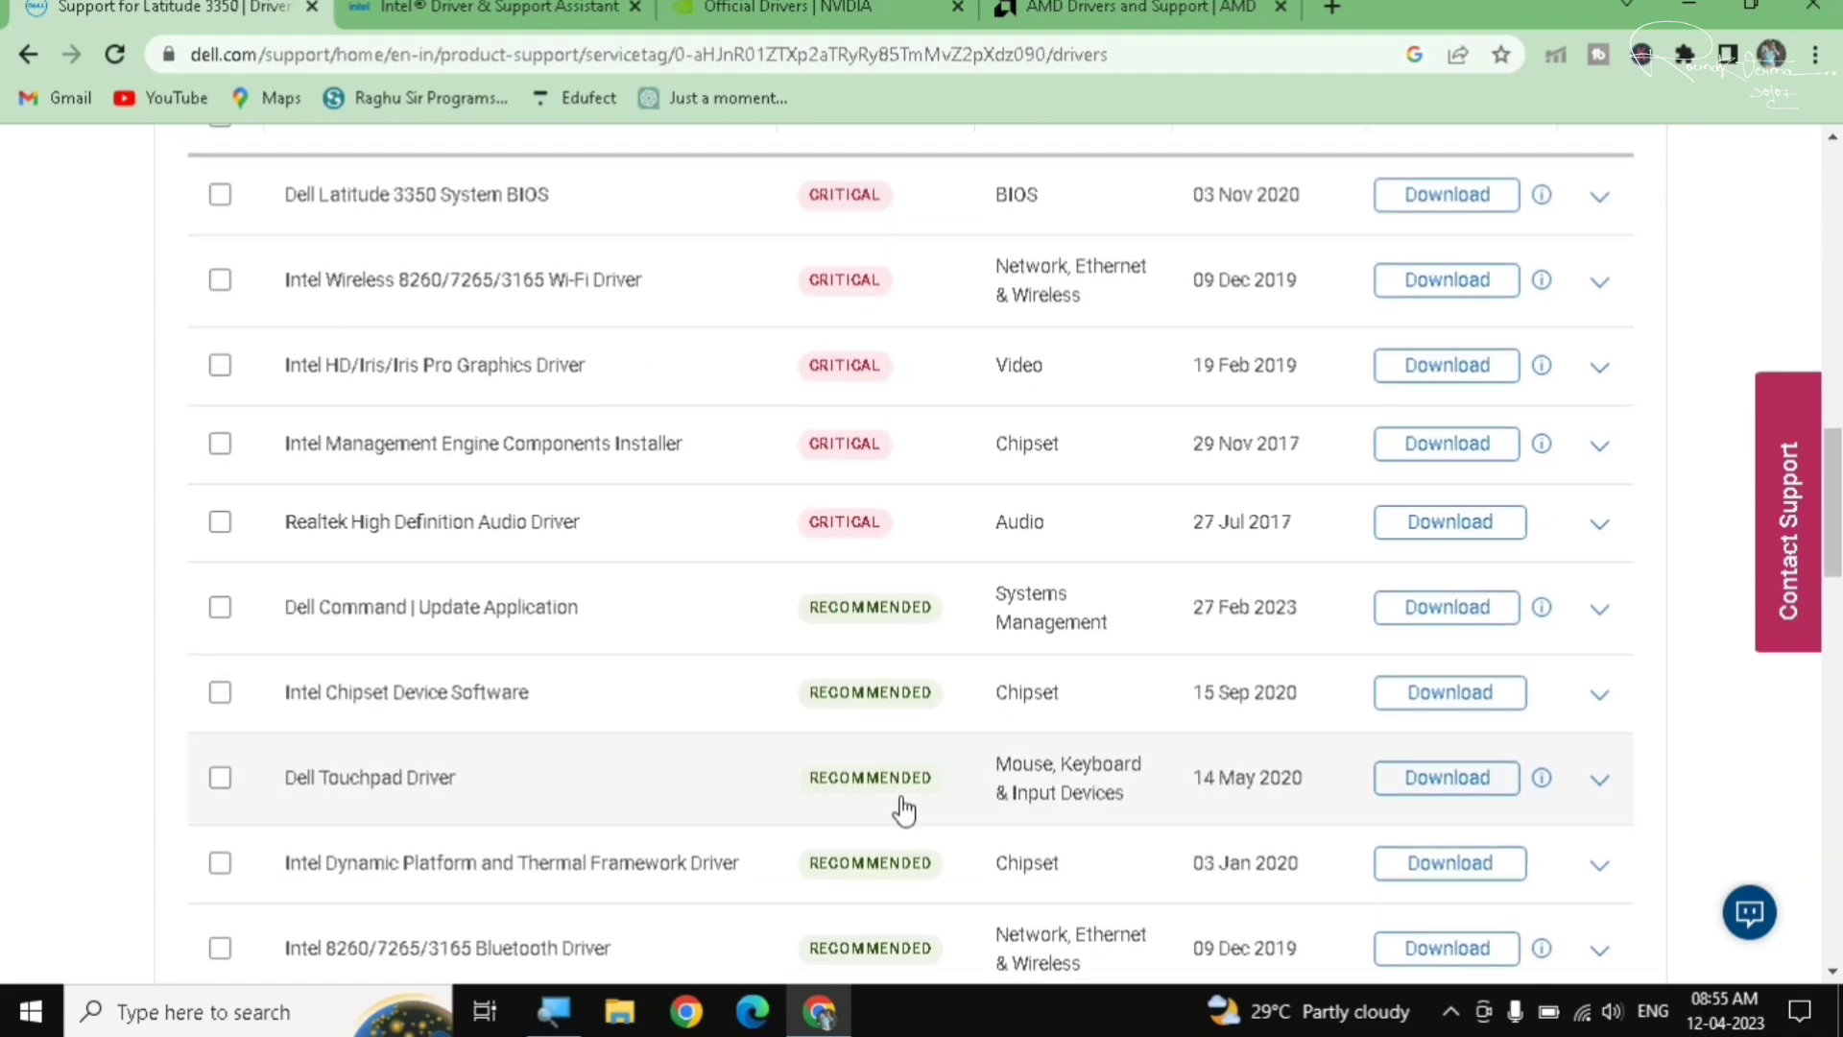
pyautogui.scroll(2, 921, 567)
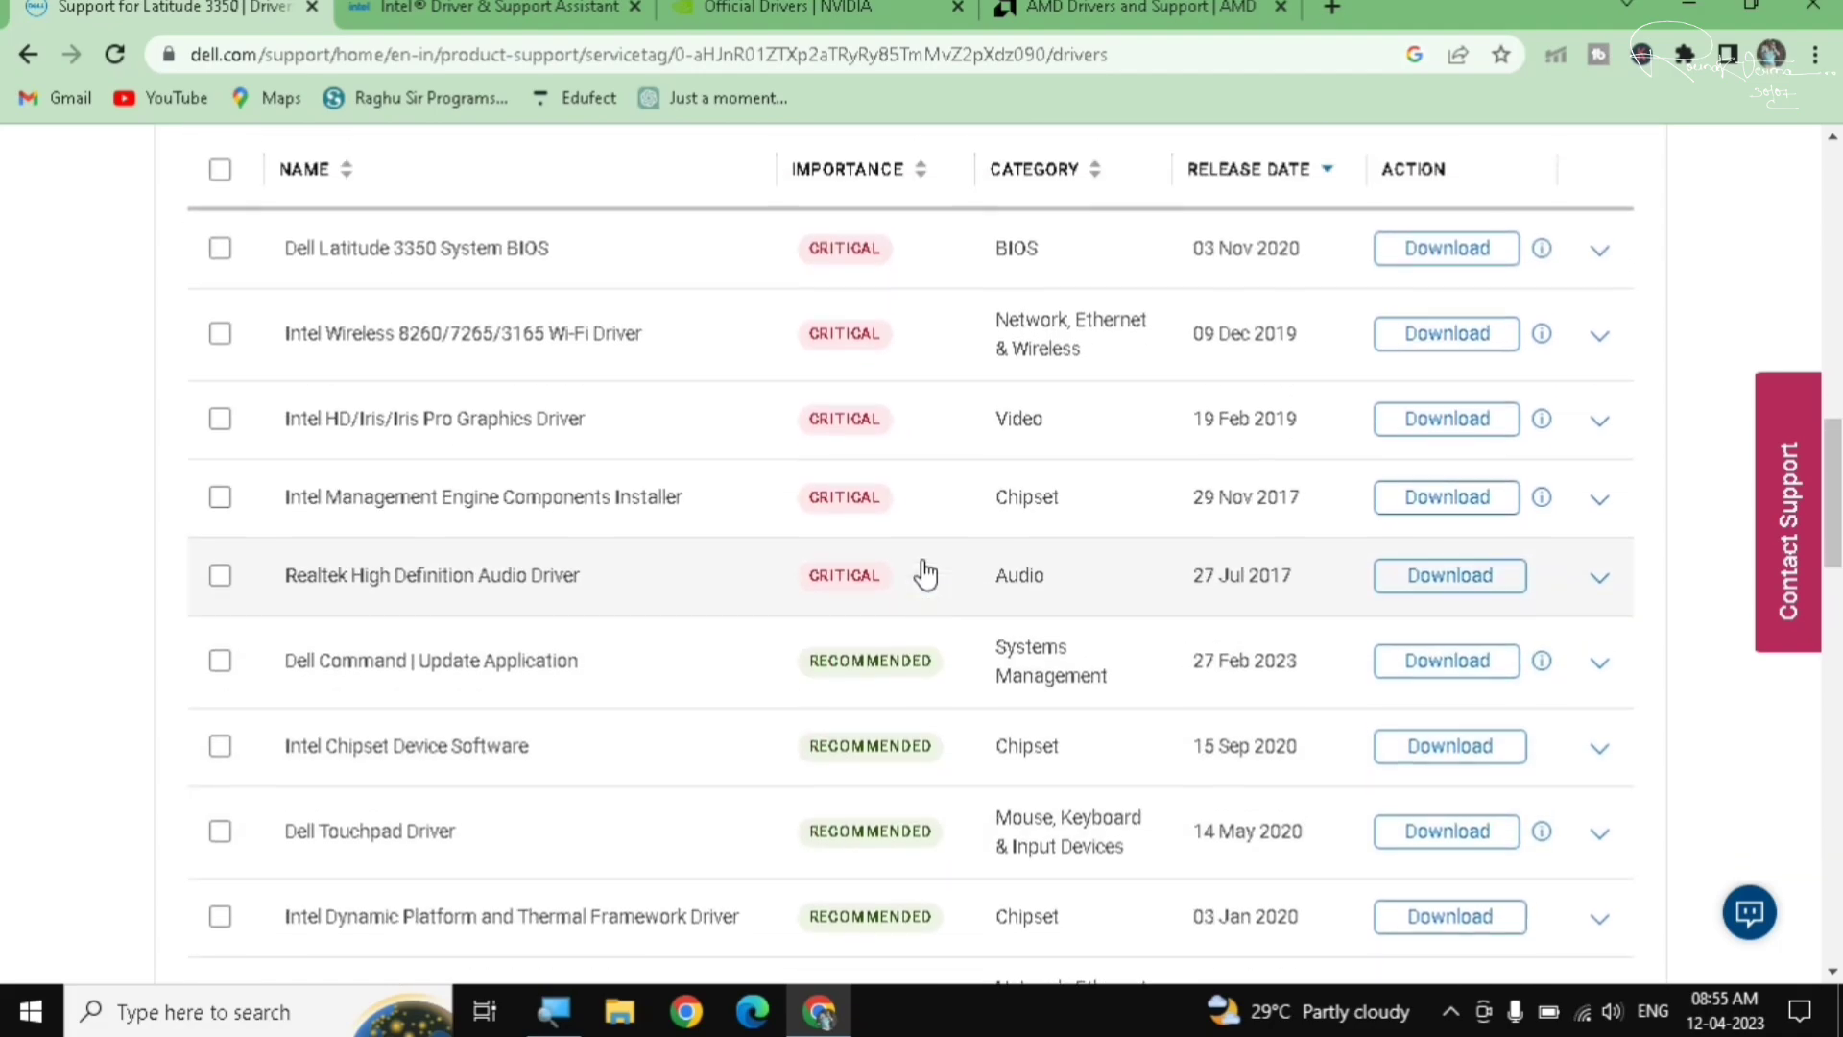
pyautogui.scroll(-2, 922, 571)
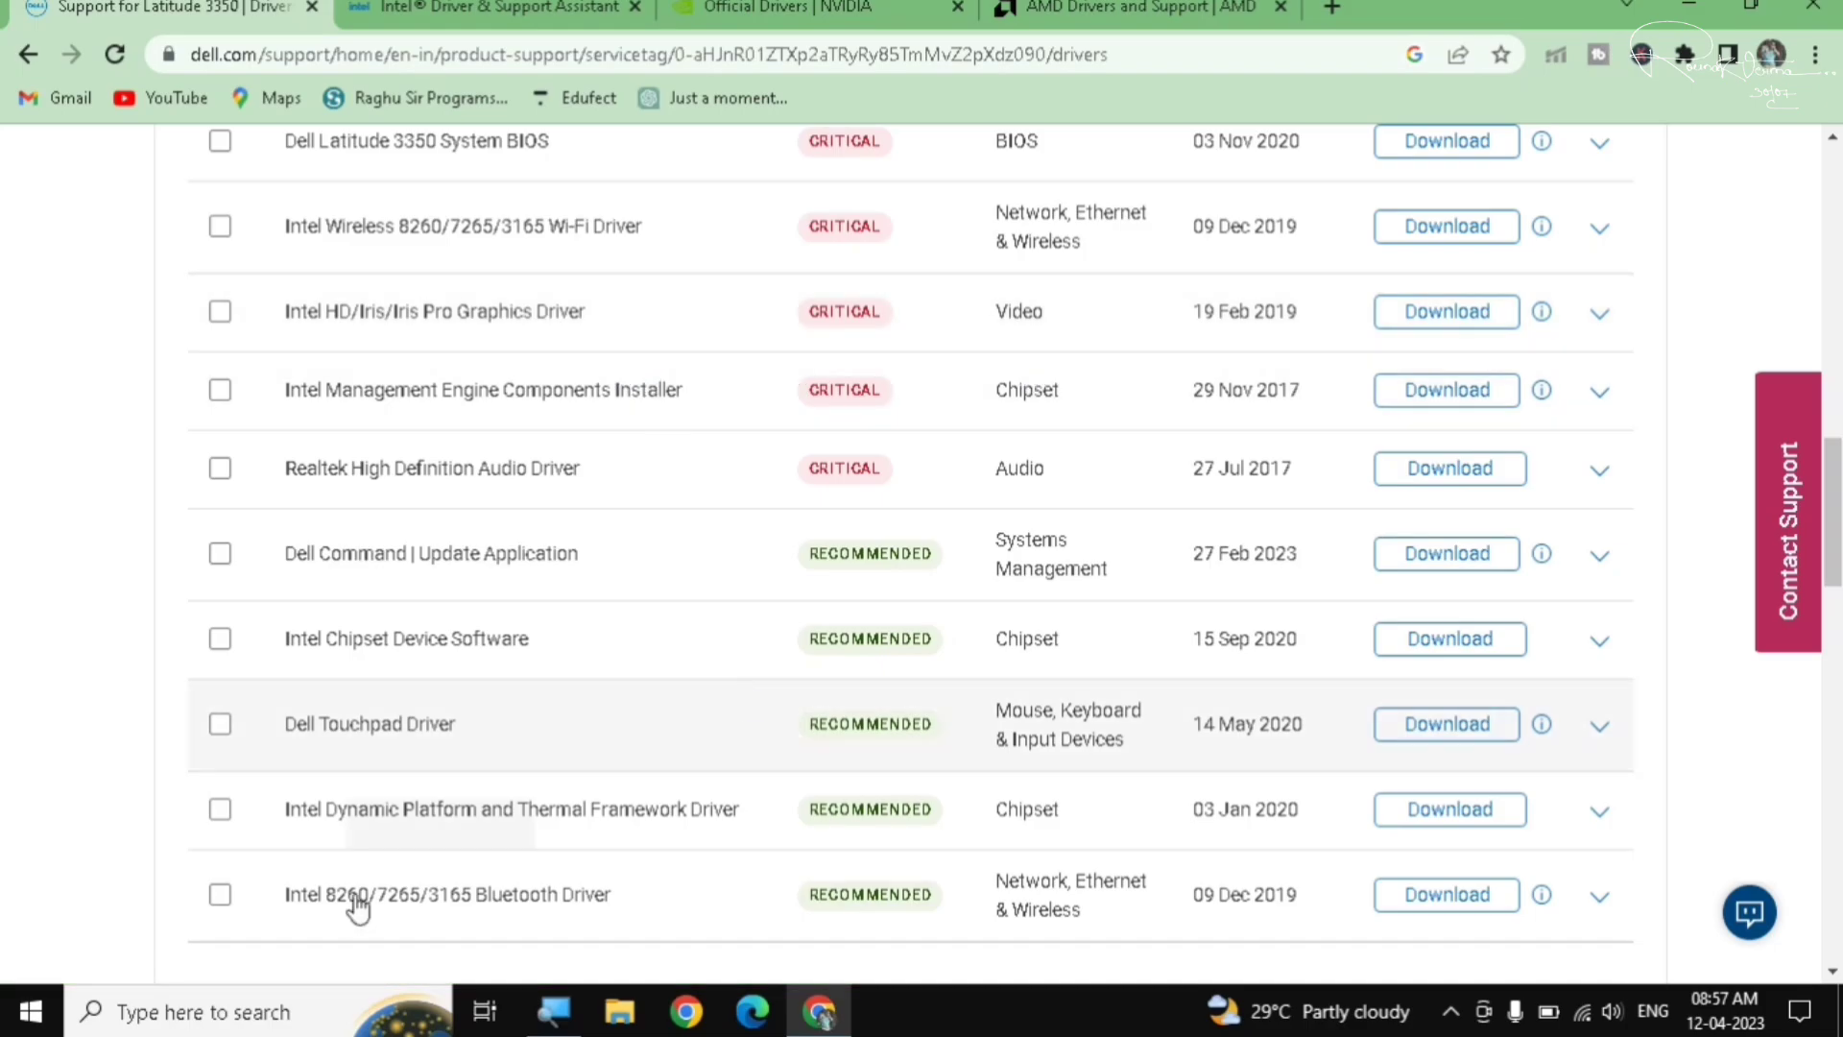
# Display the computer's power options with Restart, and dismiss them without choosing one
pyautogui.click(29, 1011)
pyautogui.moveTo(24, 979)
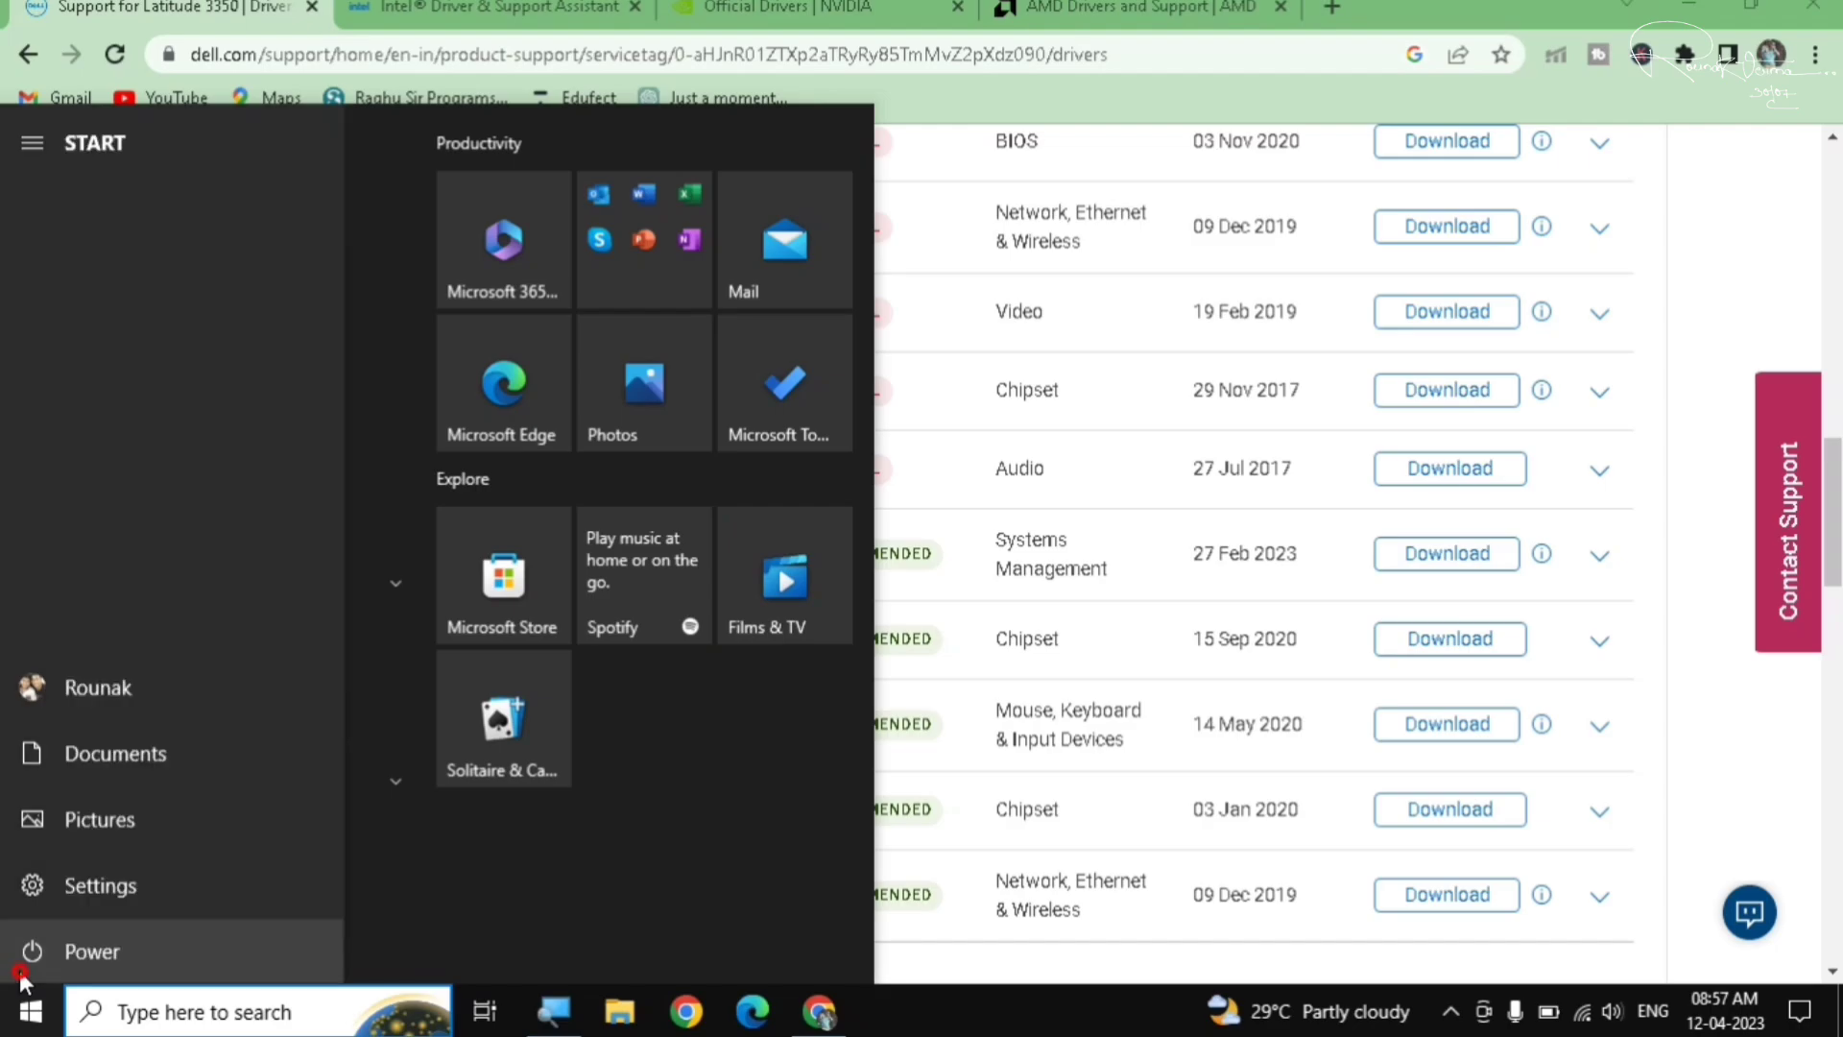
pyautogui.click(105, 944)
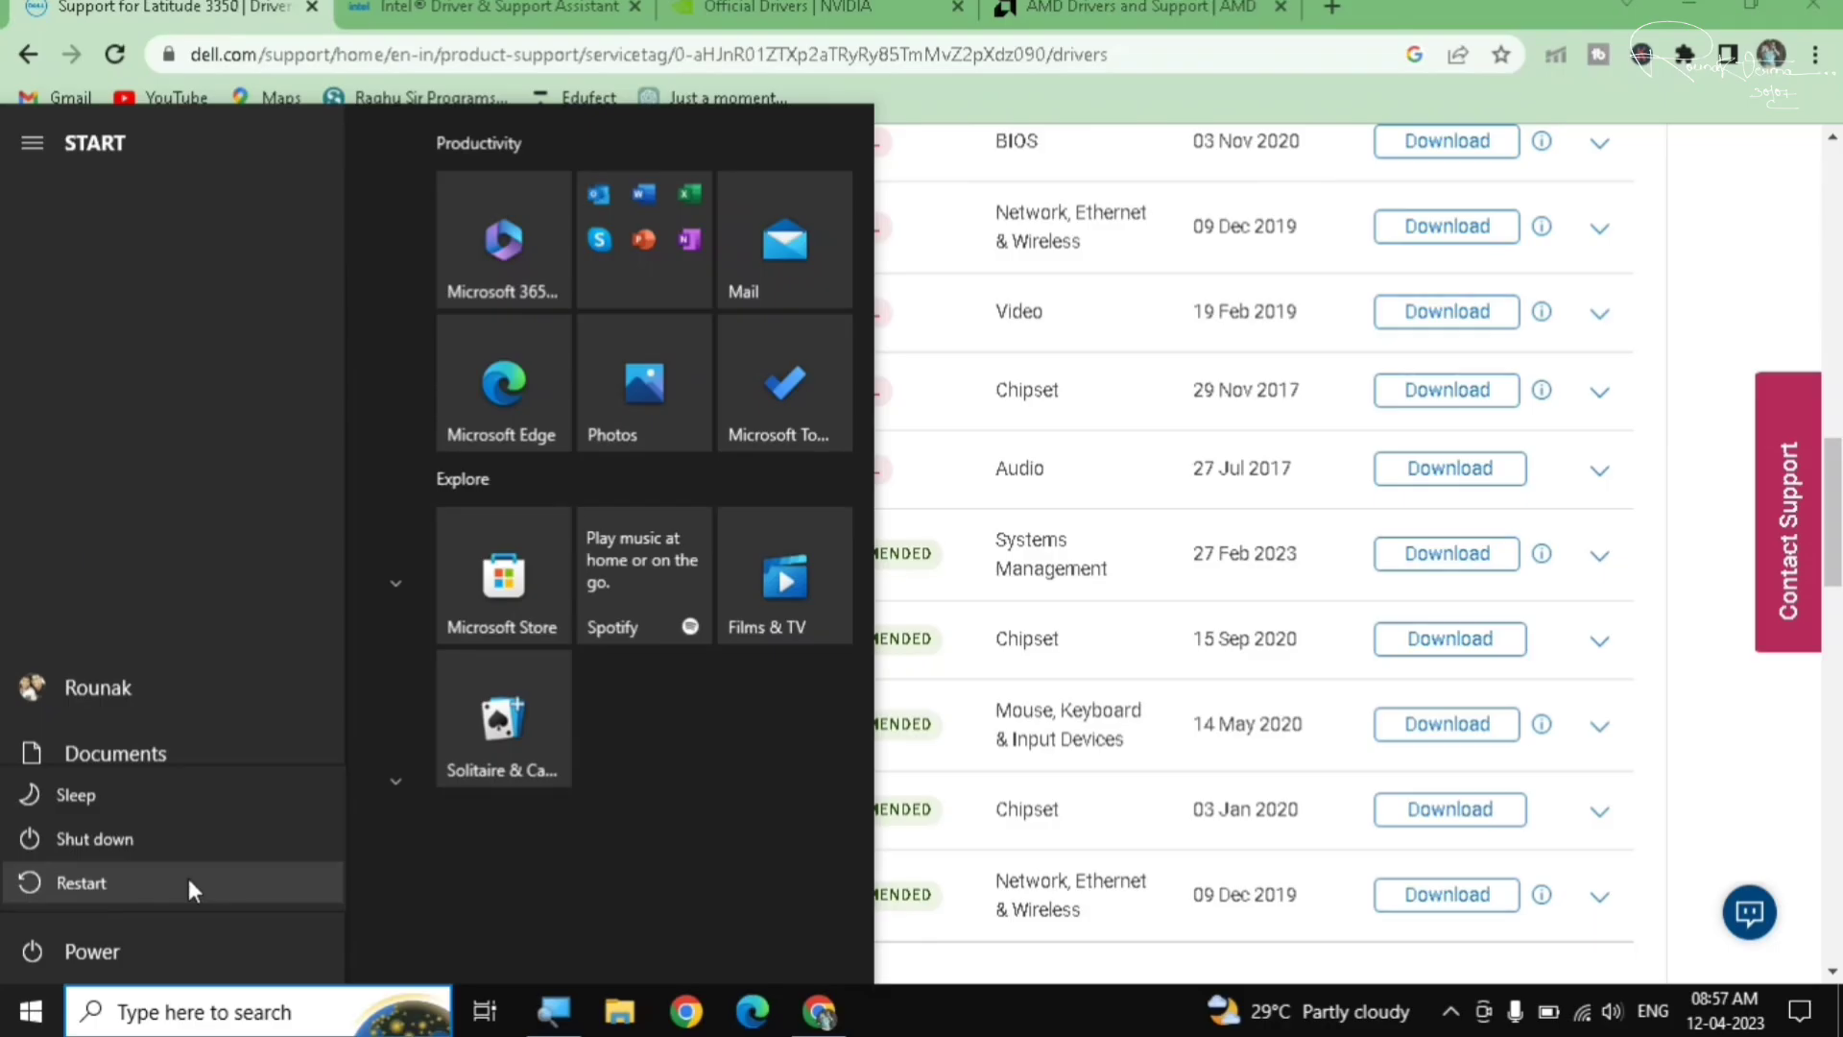
pyautogui.press('Escape')
pyautogui.click(1476, 4)
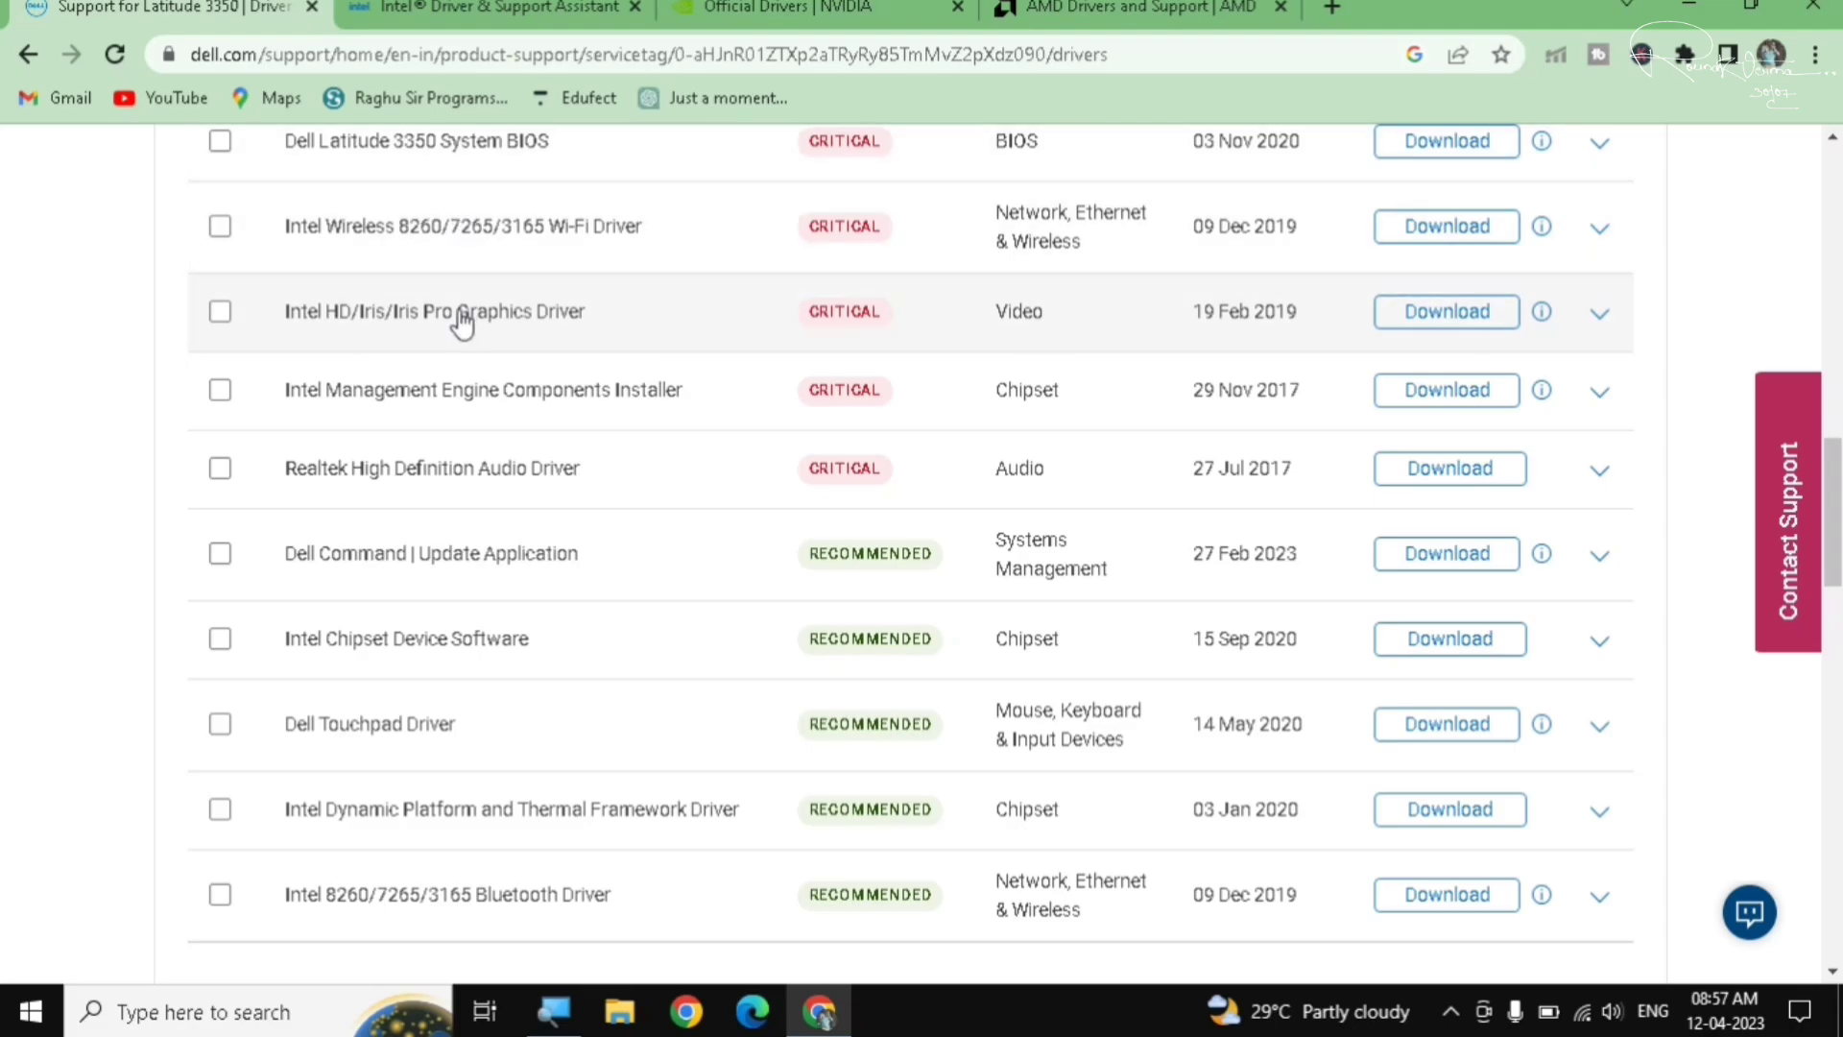
# View Intel's Driver & Support Assistant page and the product series choices on NVIDIA's driver download page
pyautogui.click(500, 12)
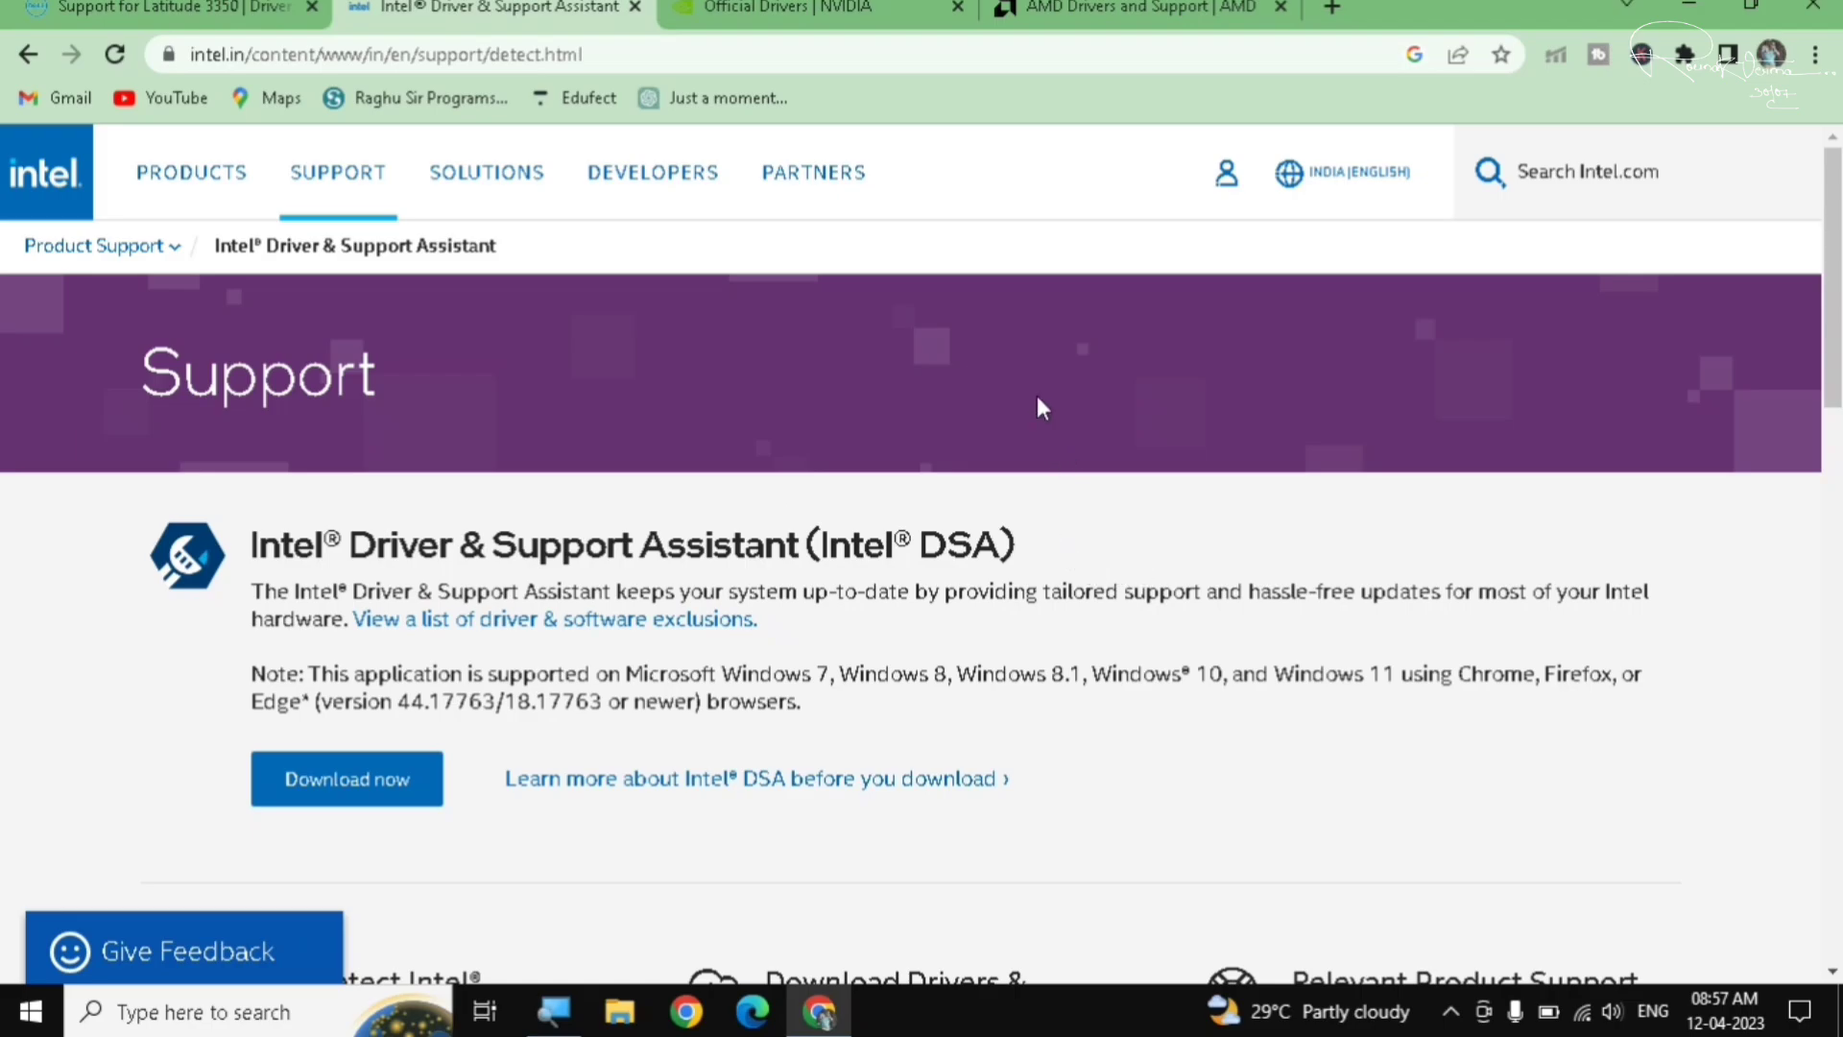
pyautogui.click(805, 8)
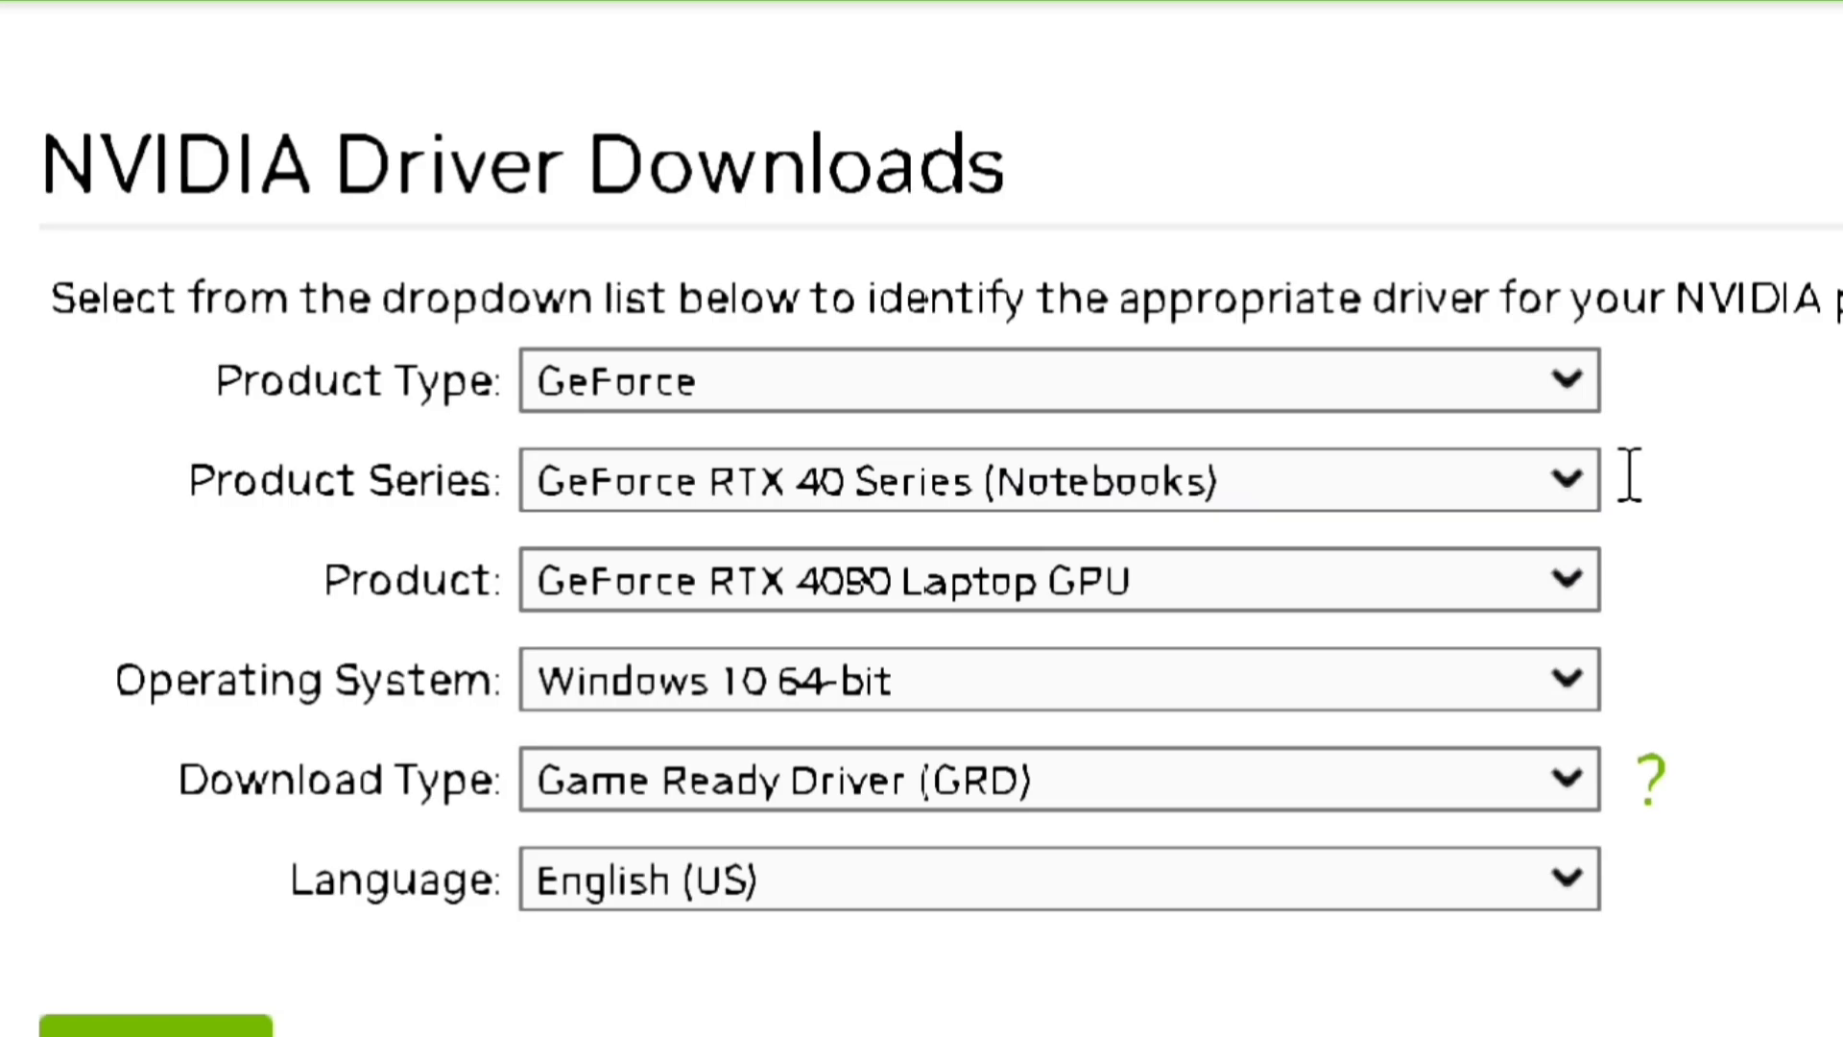
pyautogui.click(1567, 478)
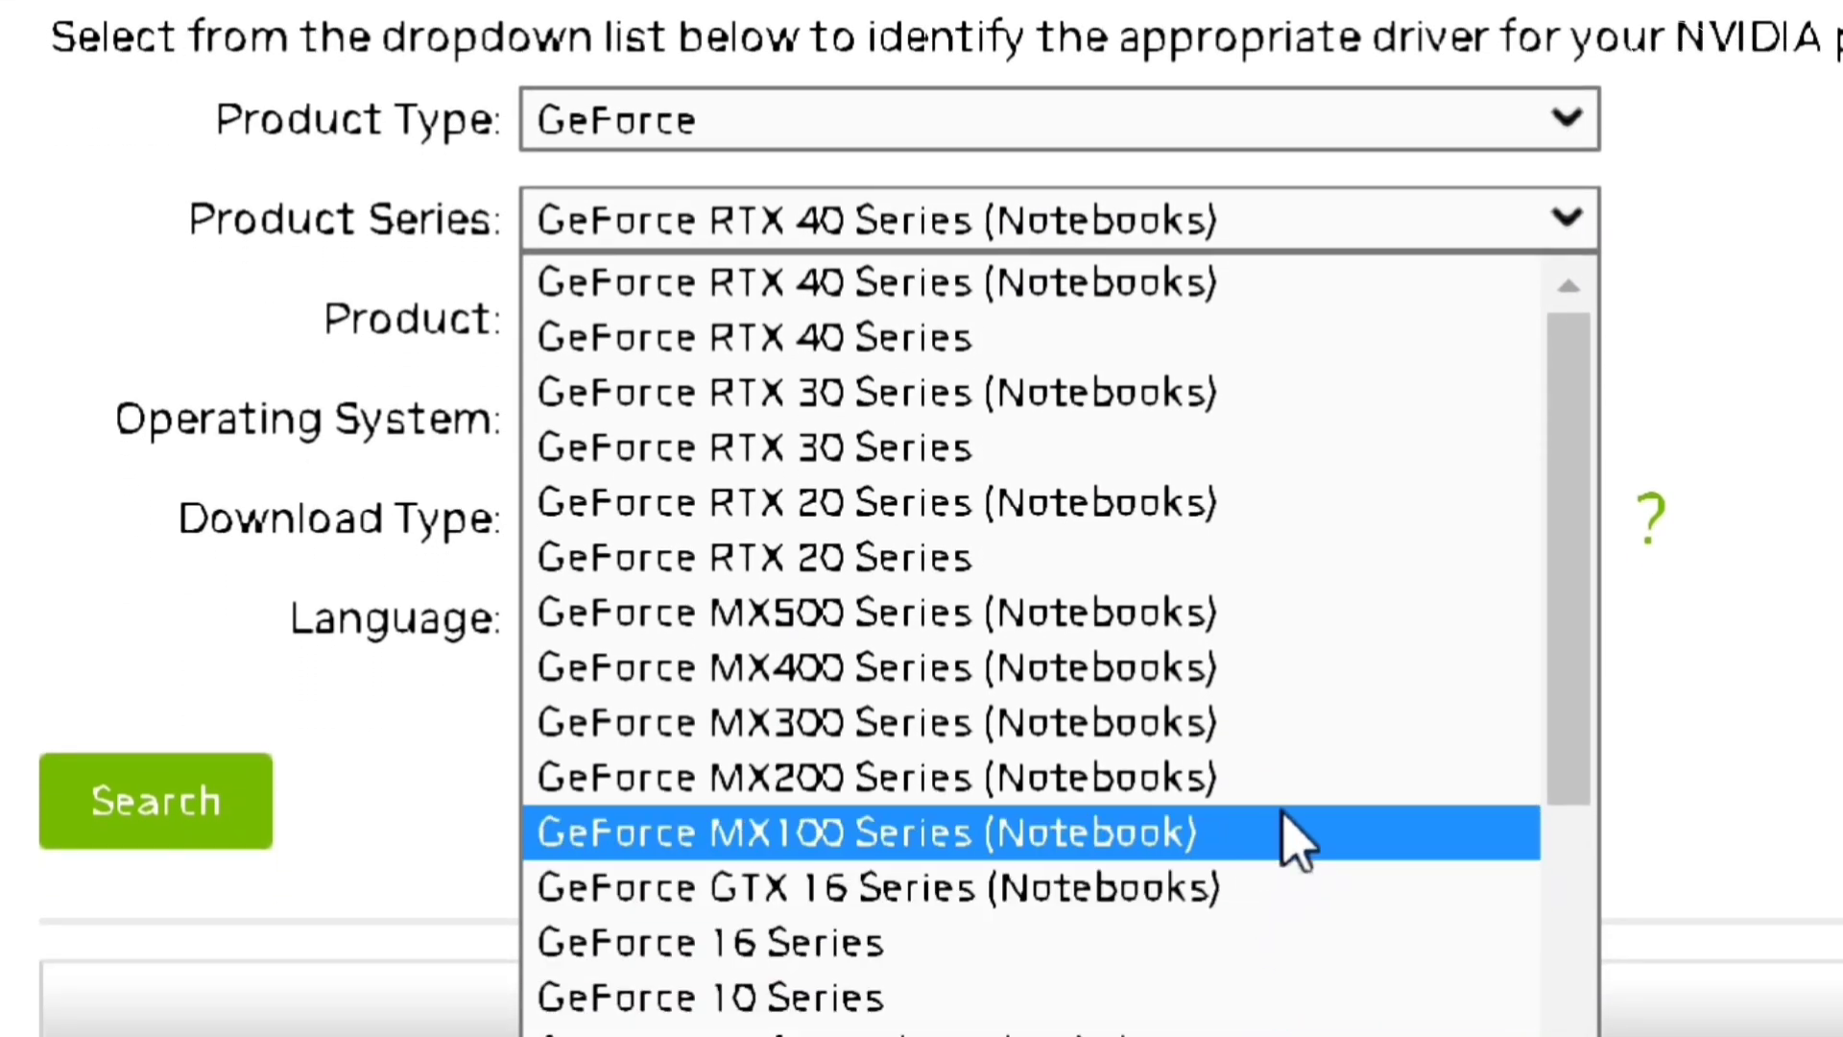
pyautogui.click(1838, 614)
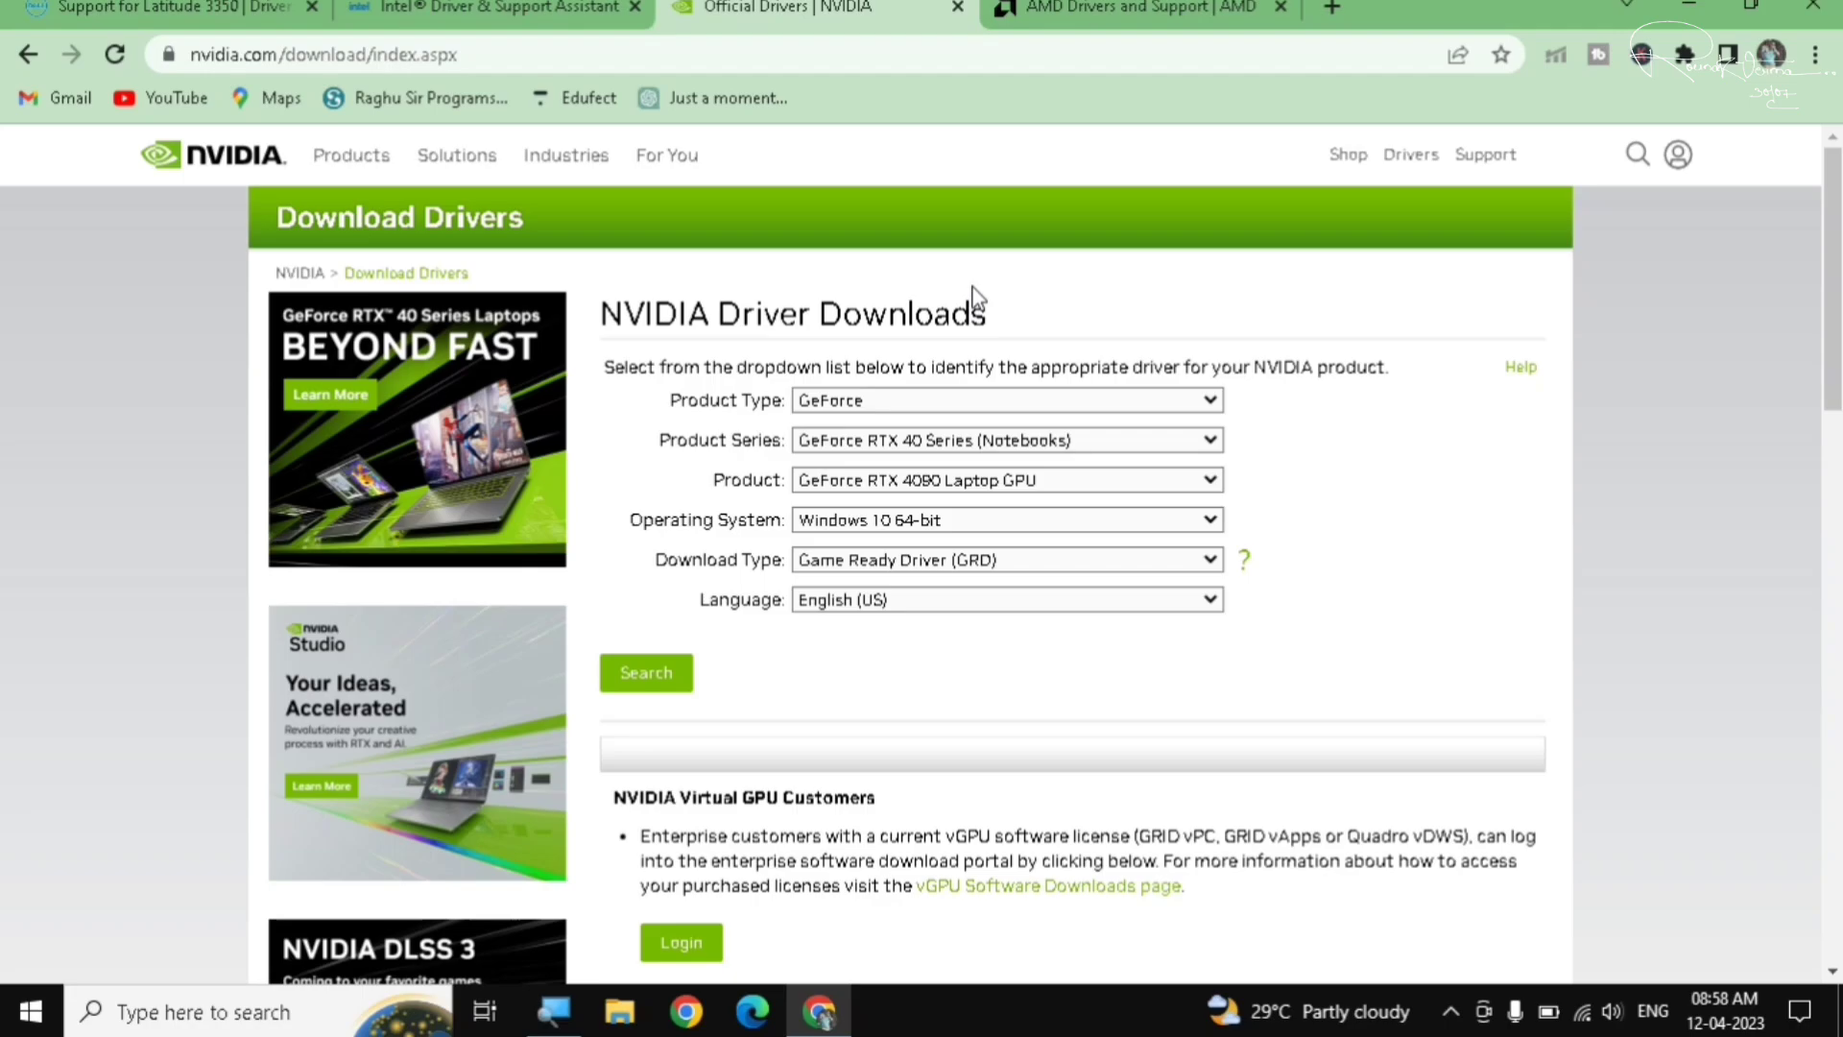
# Review AMD's Drivers and Support page and select the AMD Radeon RX 6000M Series among its graphics products
pyautogui.hotkey('ctrl', 'Tab')
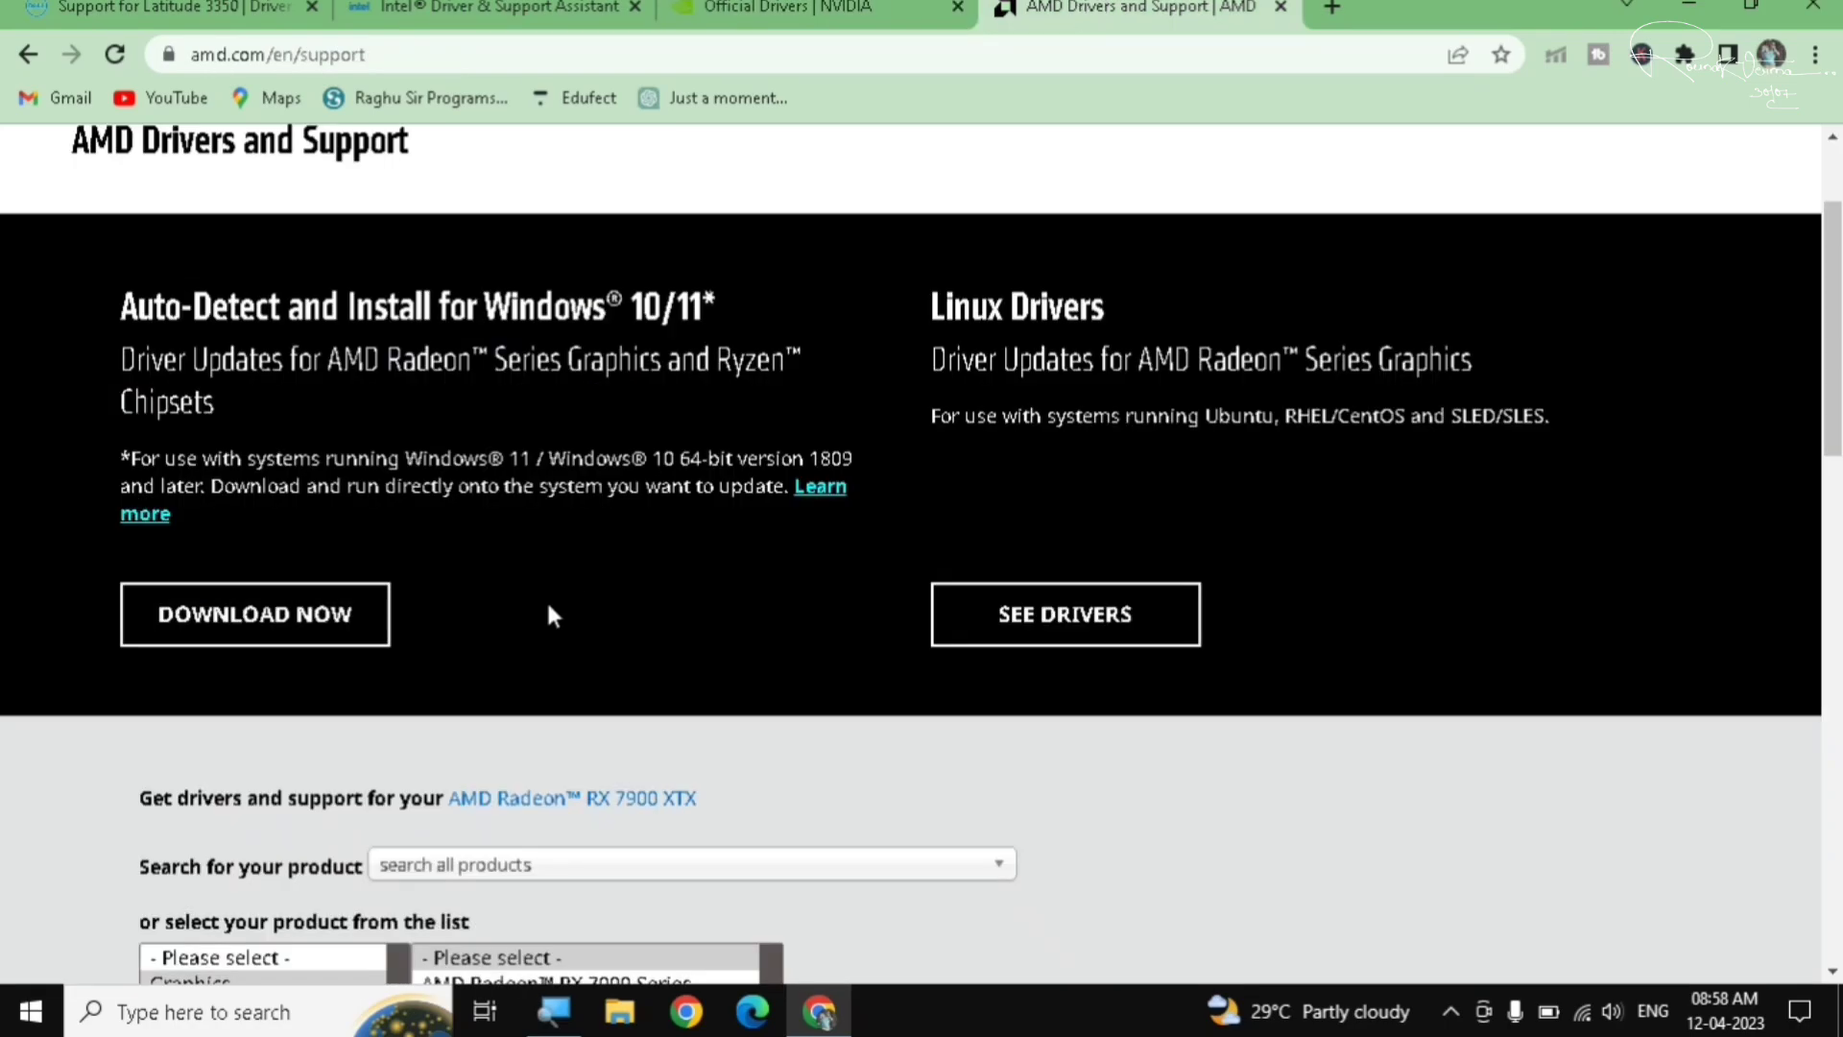
pyautogui.scroll(-2, 549, 606)
pyautogui.scroll(4, 550, 603)
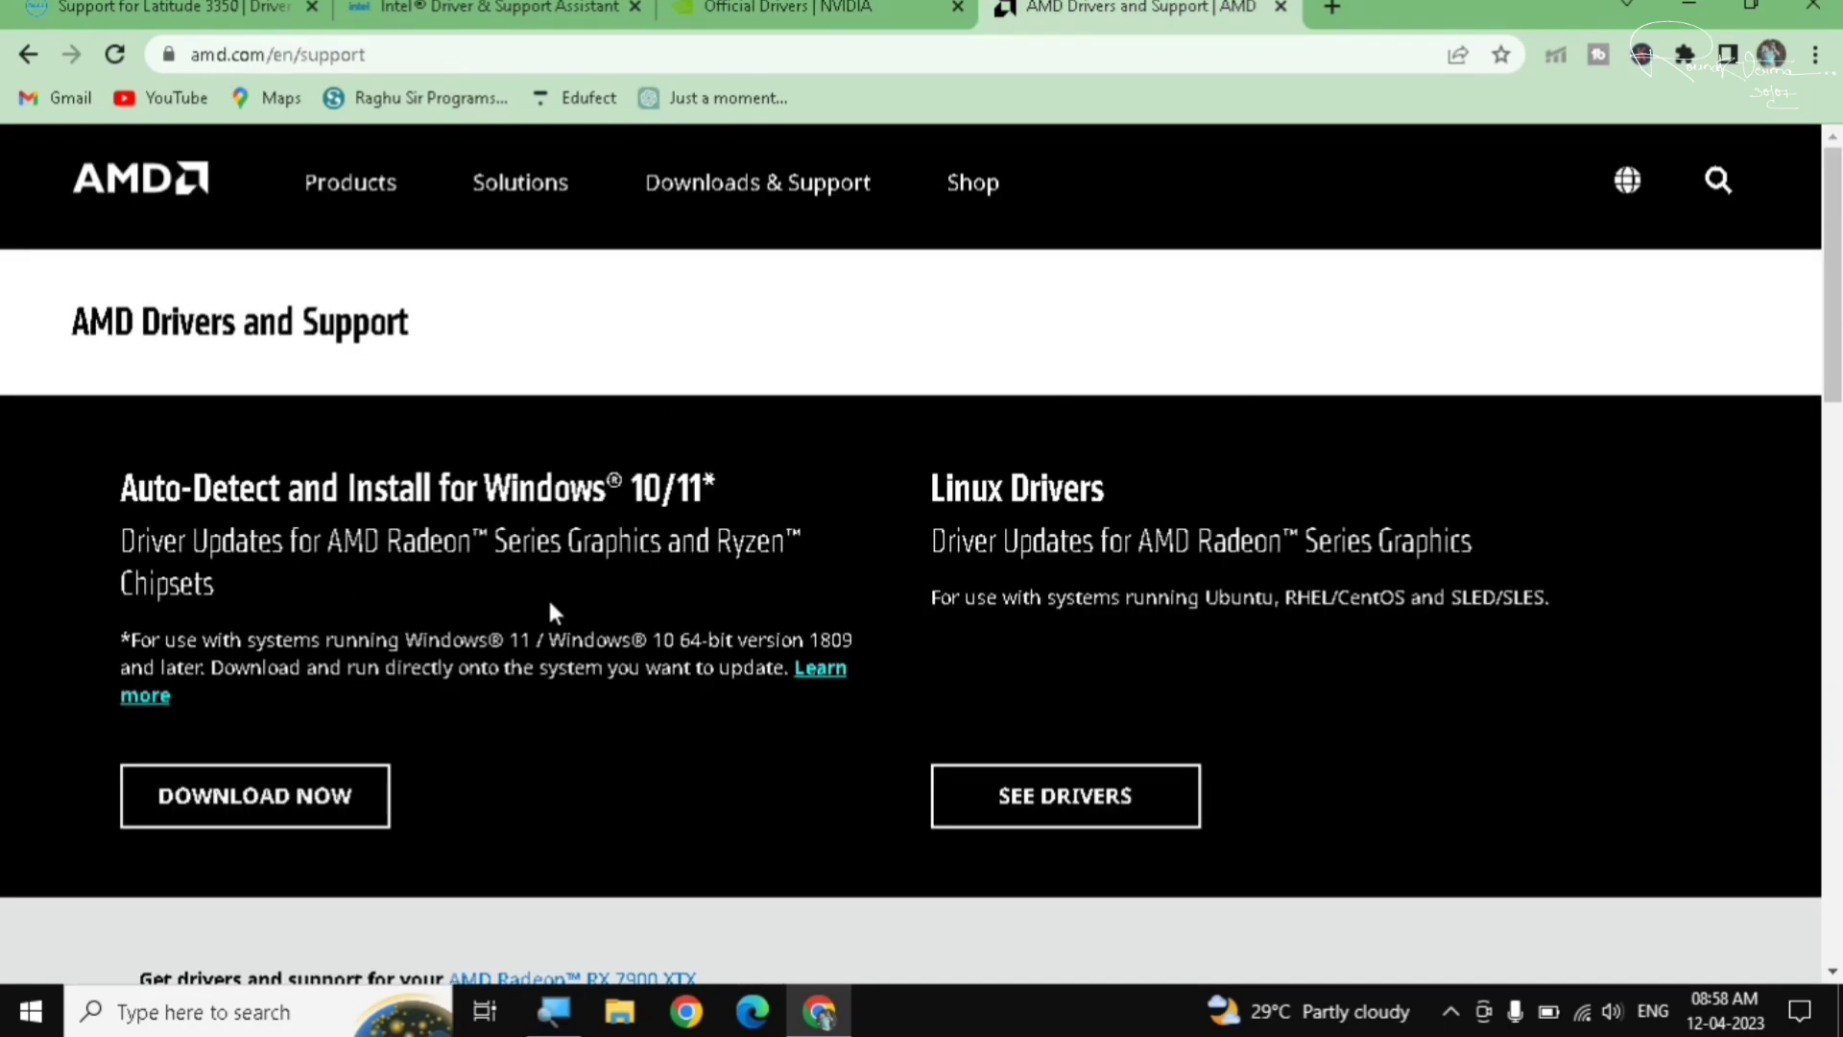
pyautogui.scroll(-4, 549, 605)
pyautogui.scroll(1, 549, 605)
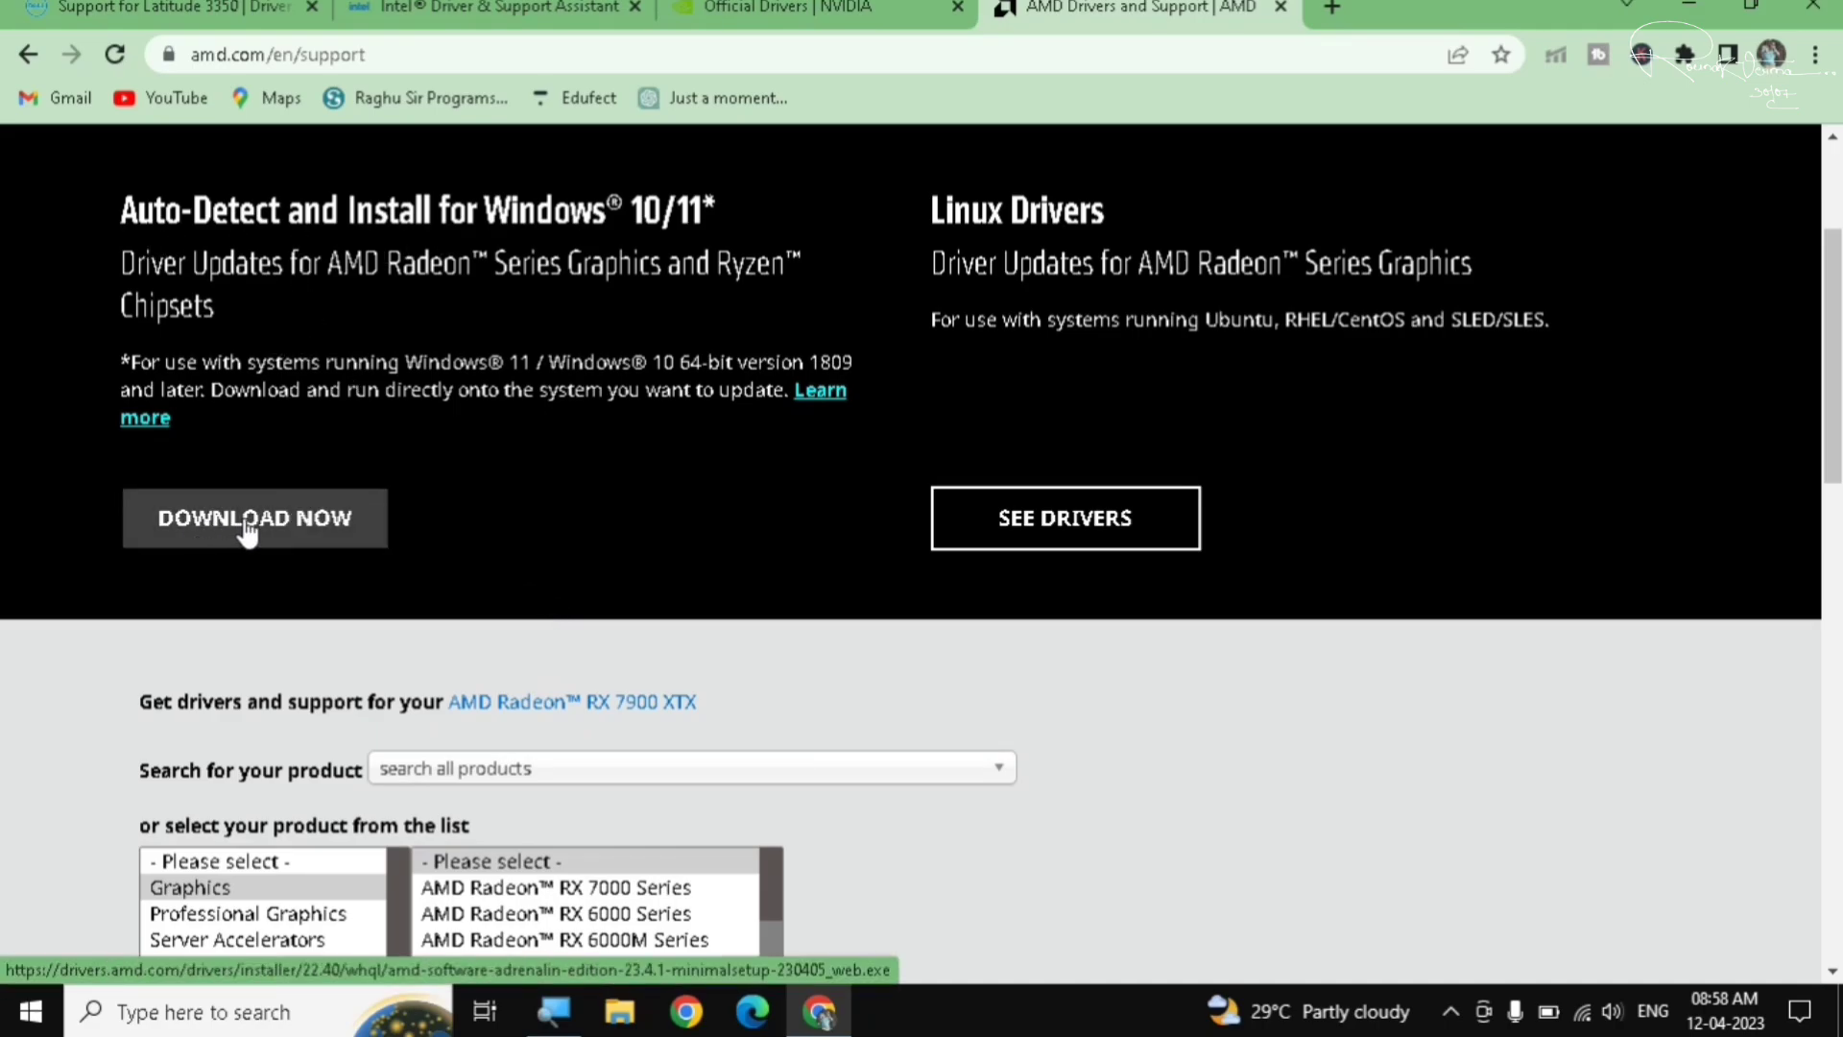
pyautogui.scroll(-5, 631, 528)
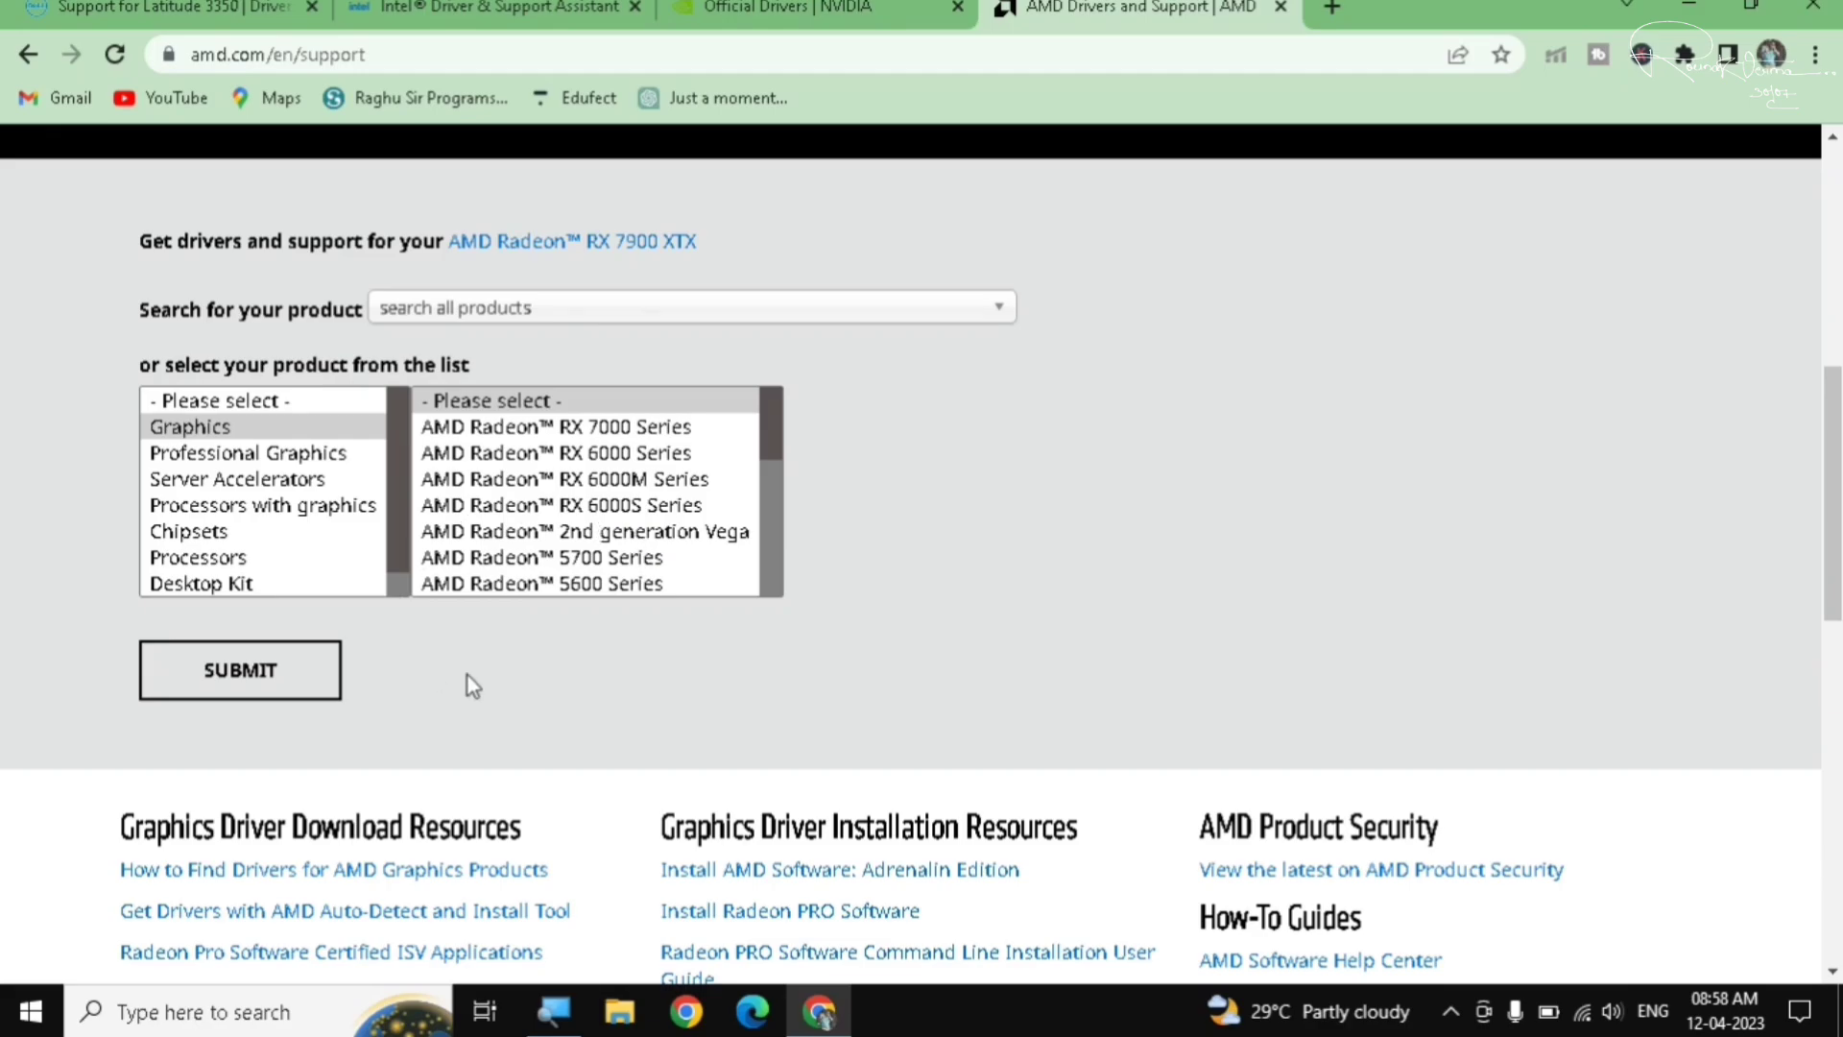
pyautogui.click(545, 477)
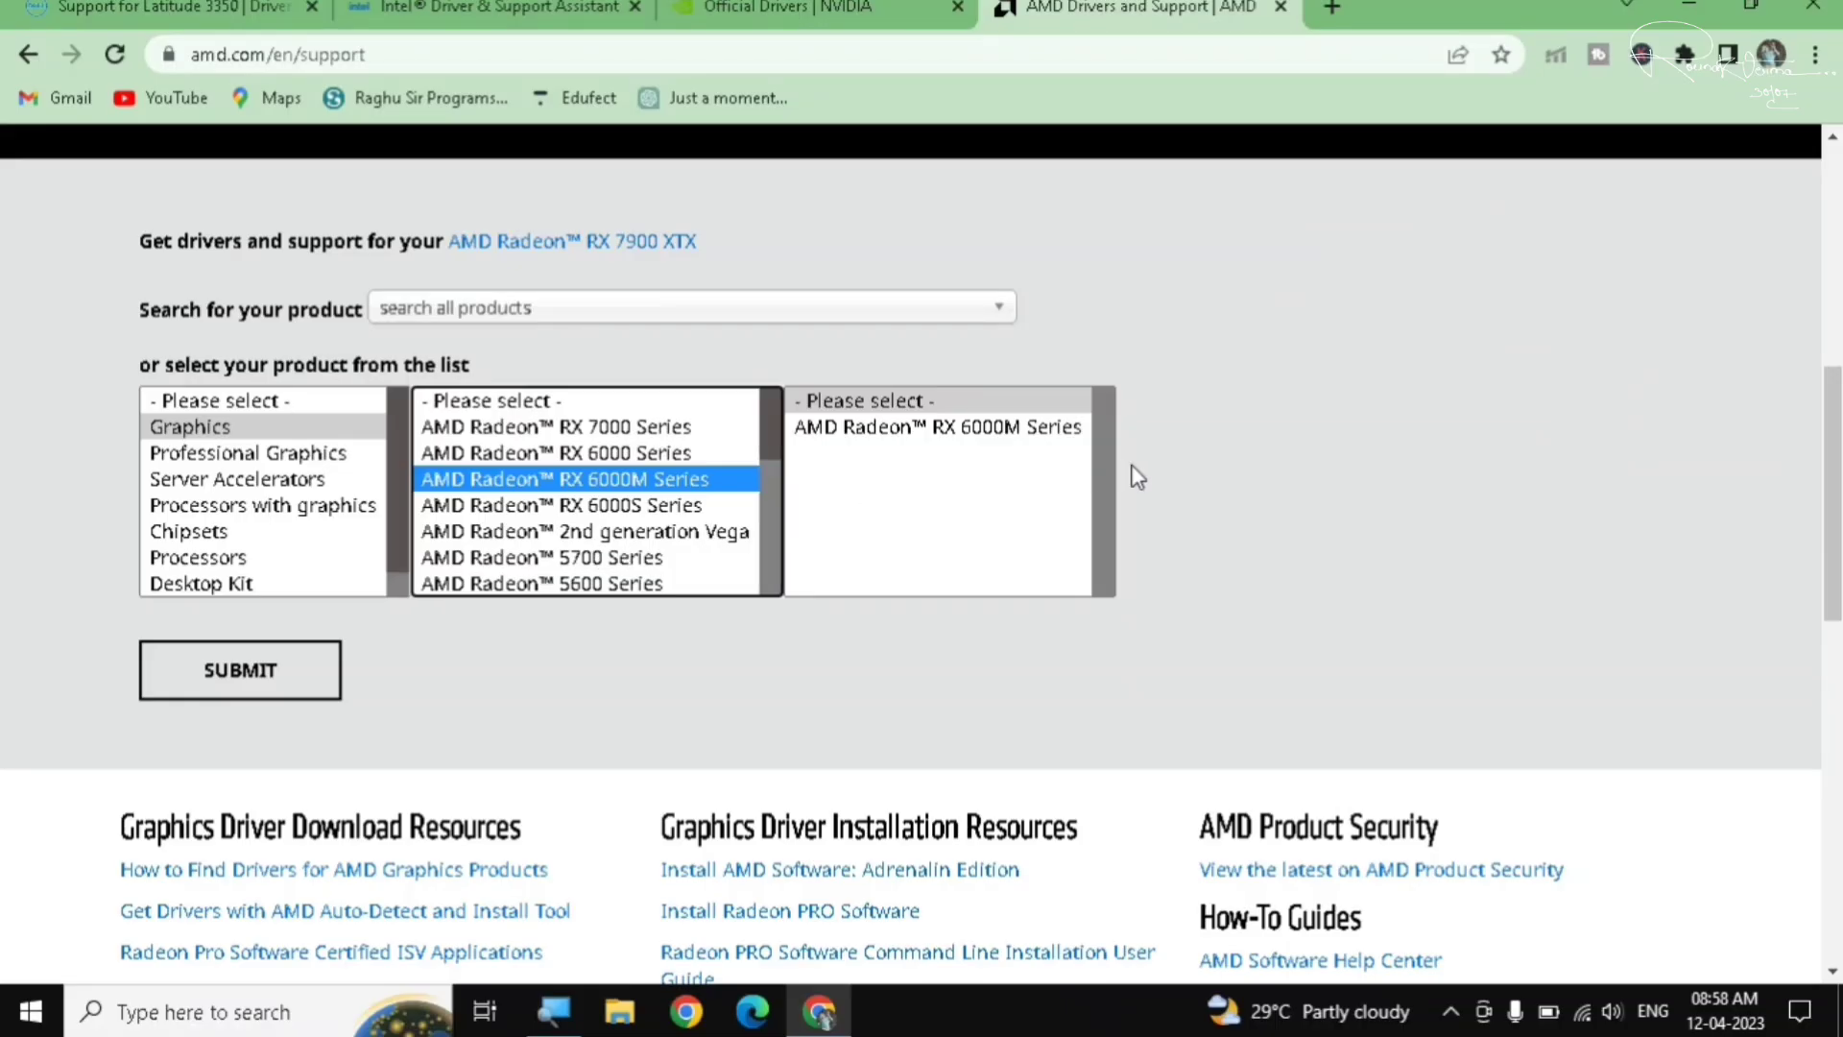
pyautogui.scroll(8, 1133, 474)
pyautogui.scroll(-1, 1134, 473)
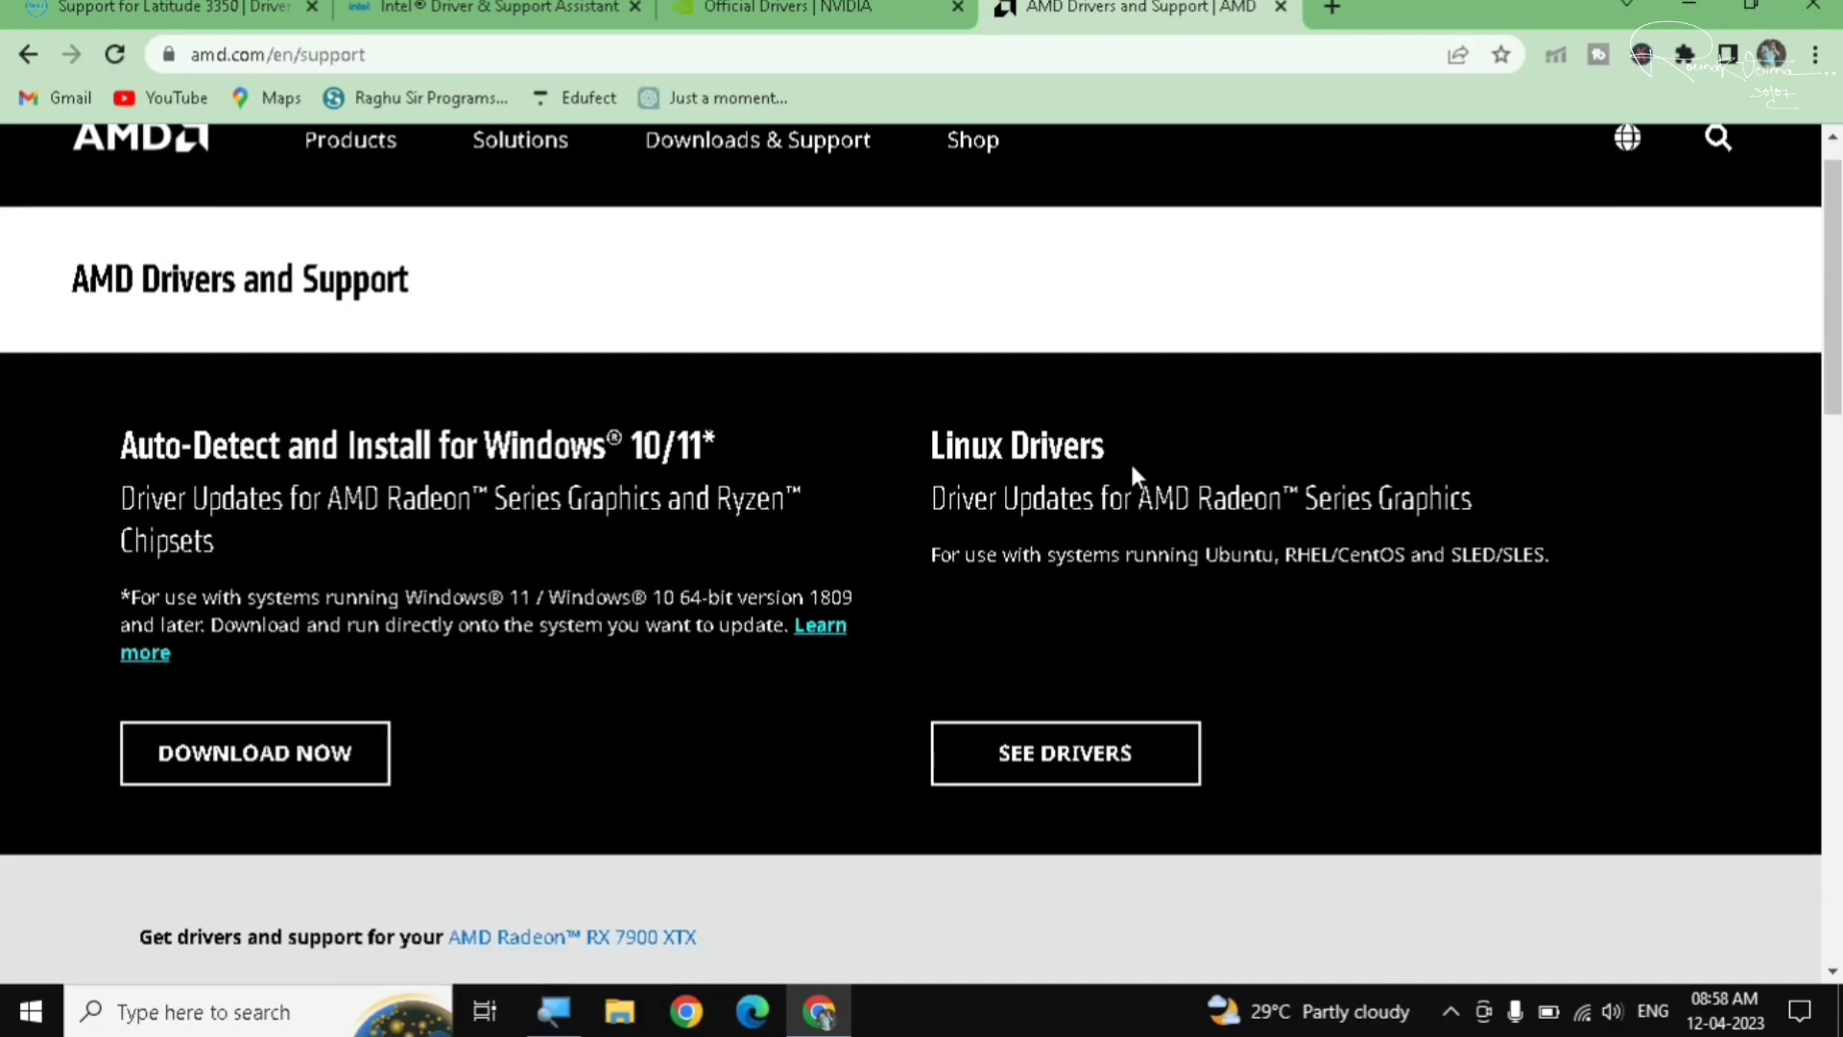
# Revisit the open Dell, Intel, NVIDIA and AMD driver download pages, ending on the AMD page
pyautogui.click(159, 7)
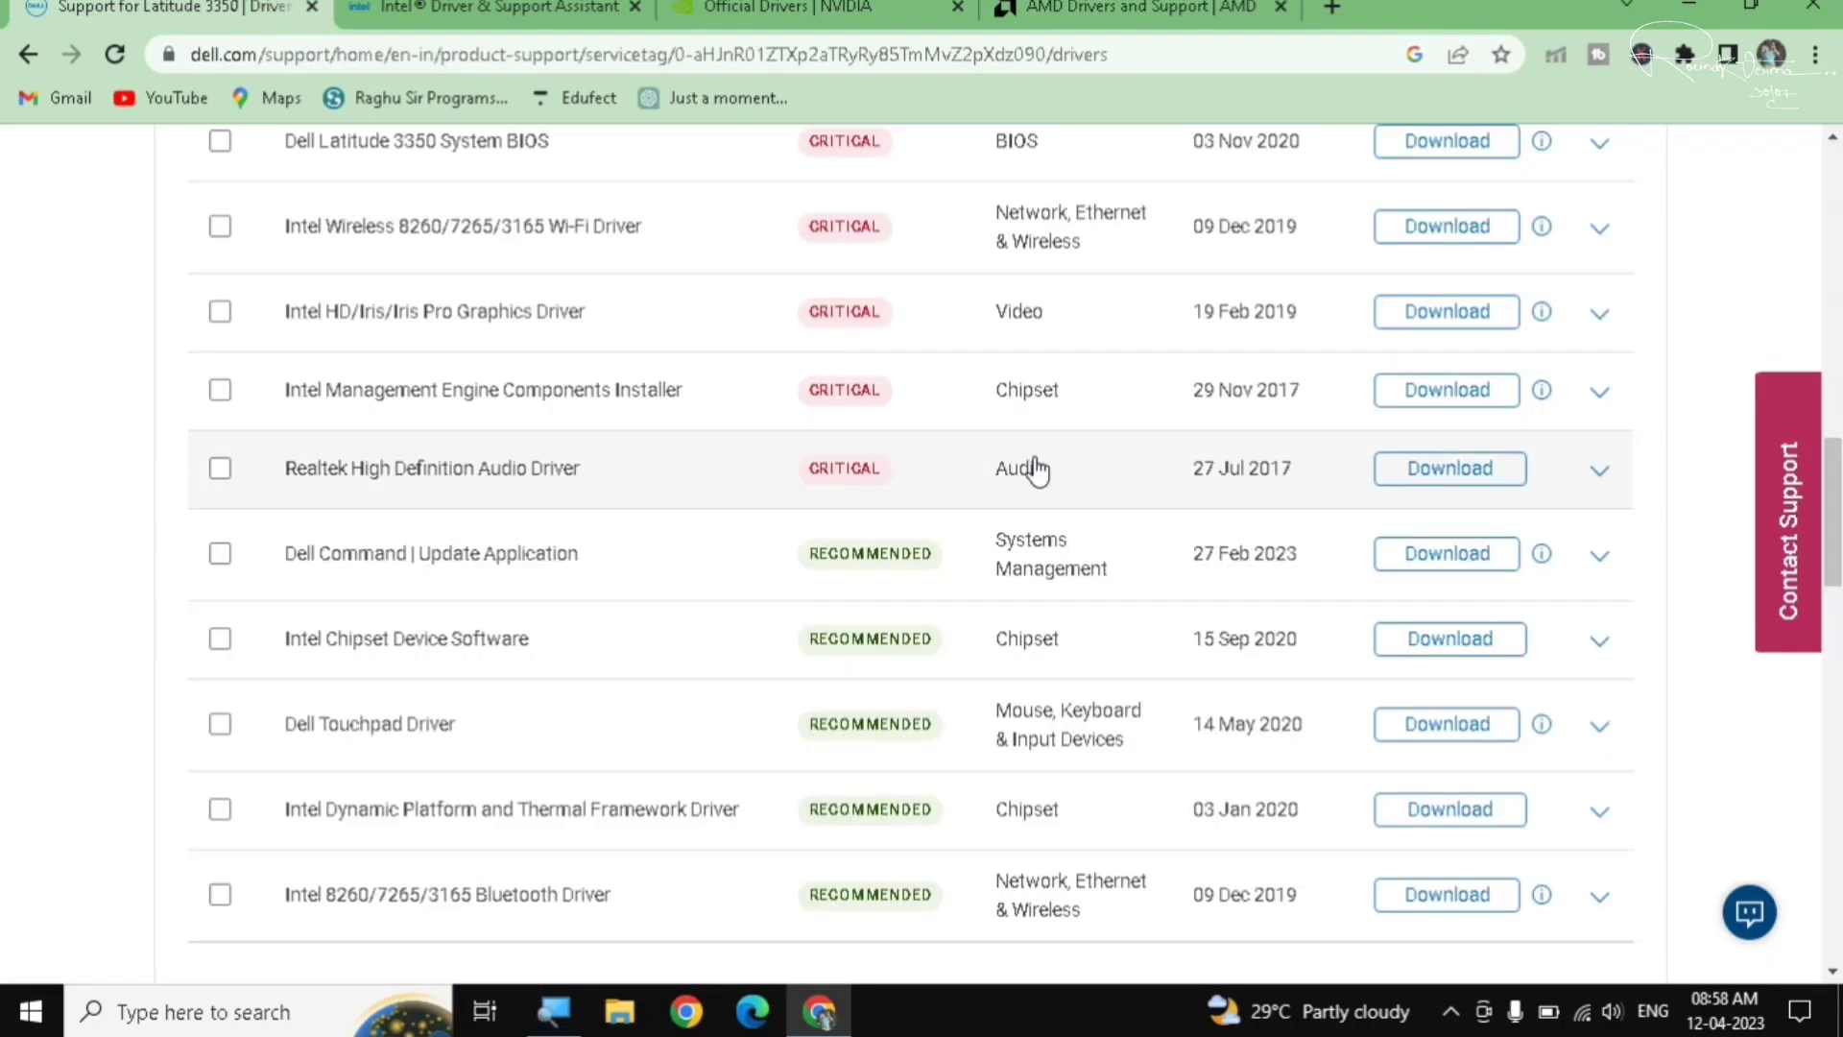
pyautogui.hotkey('ctrl', 'shift', 'Tab')
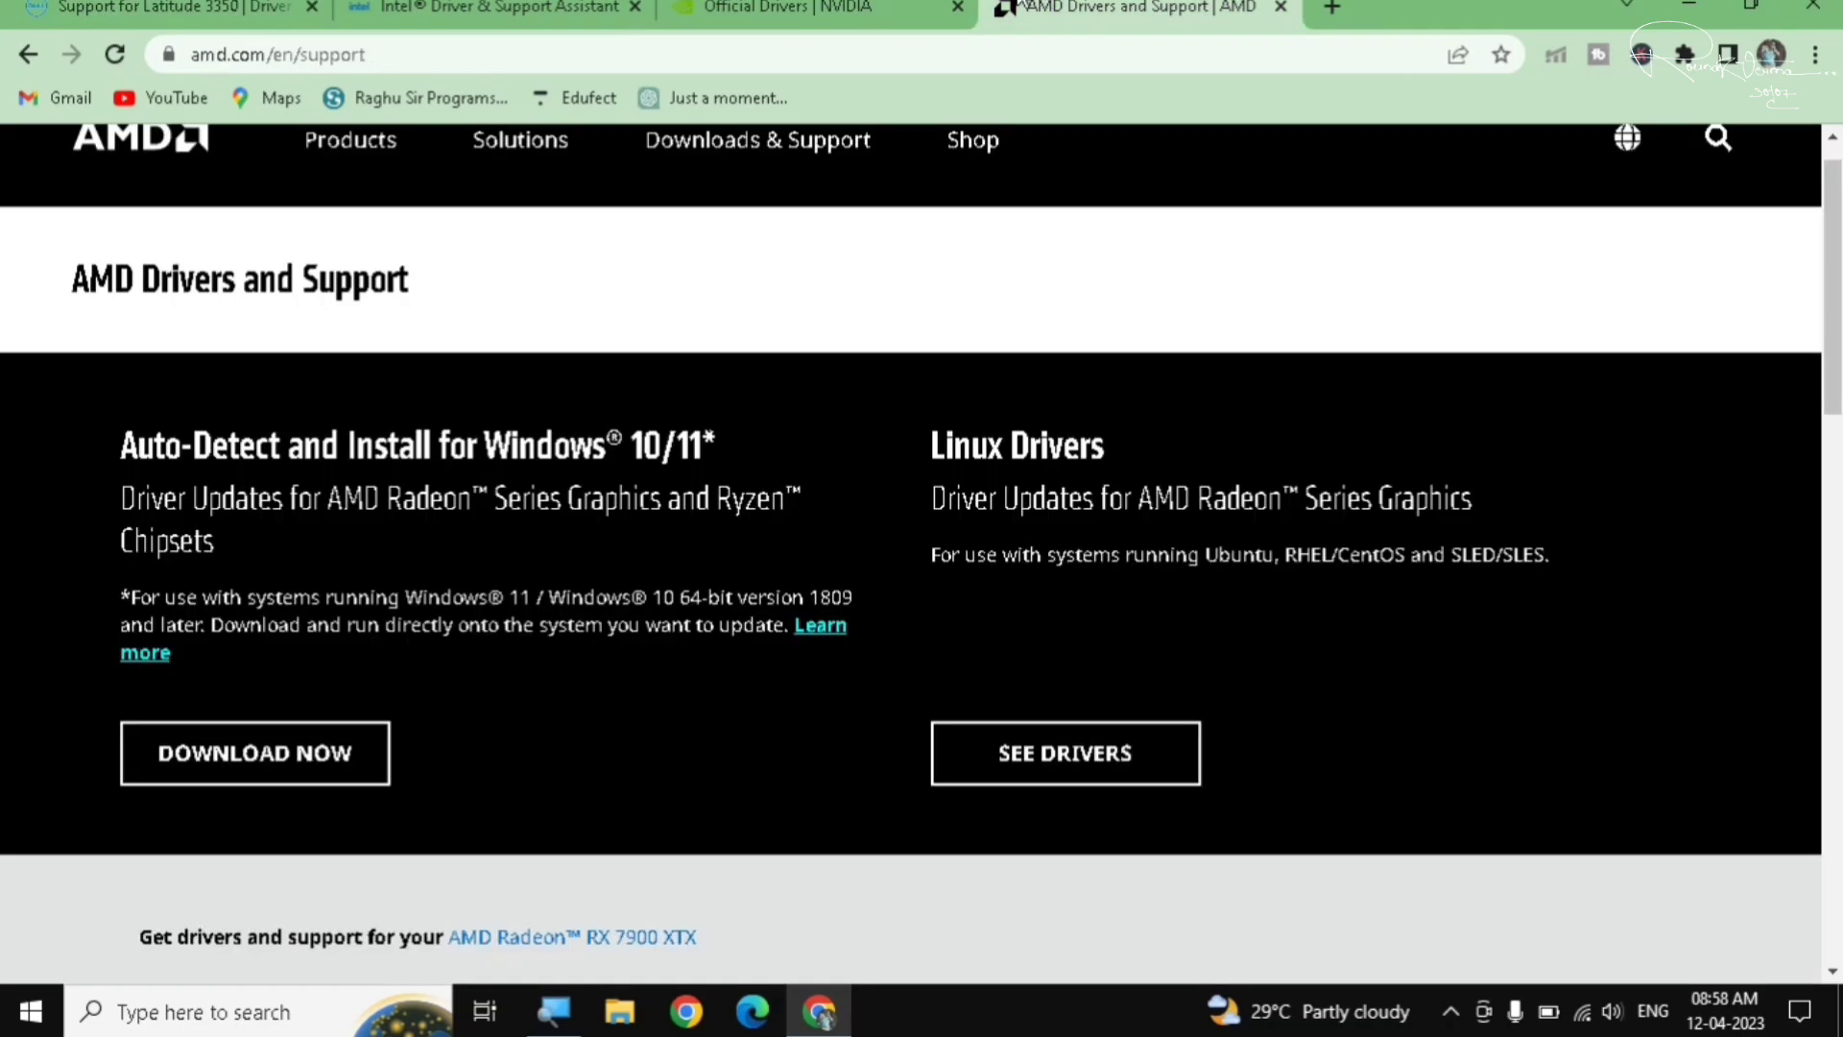
pyautogui.hotkey('ctrl', 'shift', 'Tab')
pyautogui.click(602, 4)
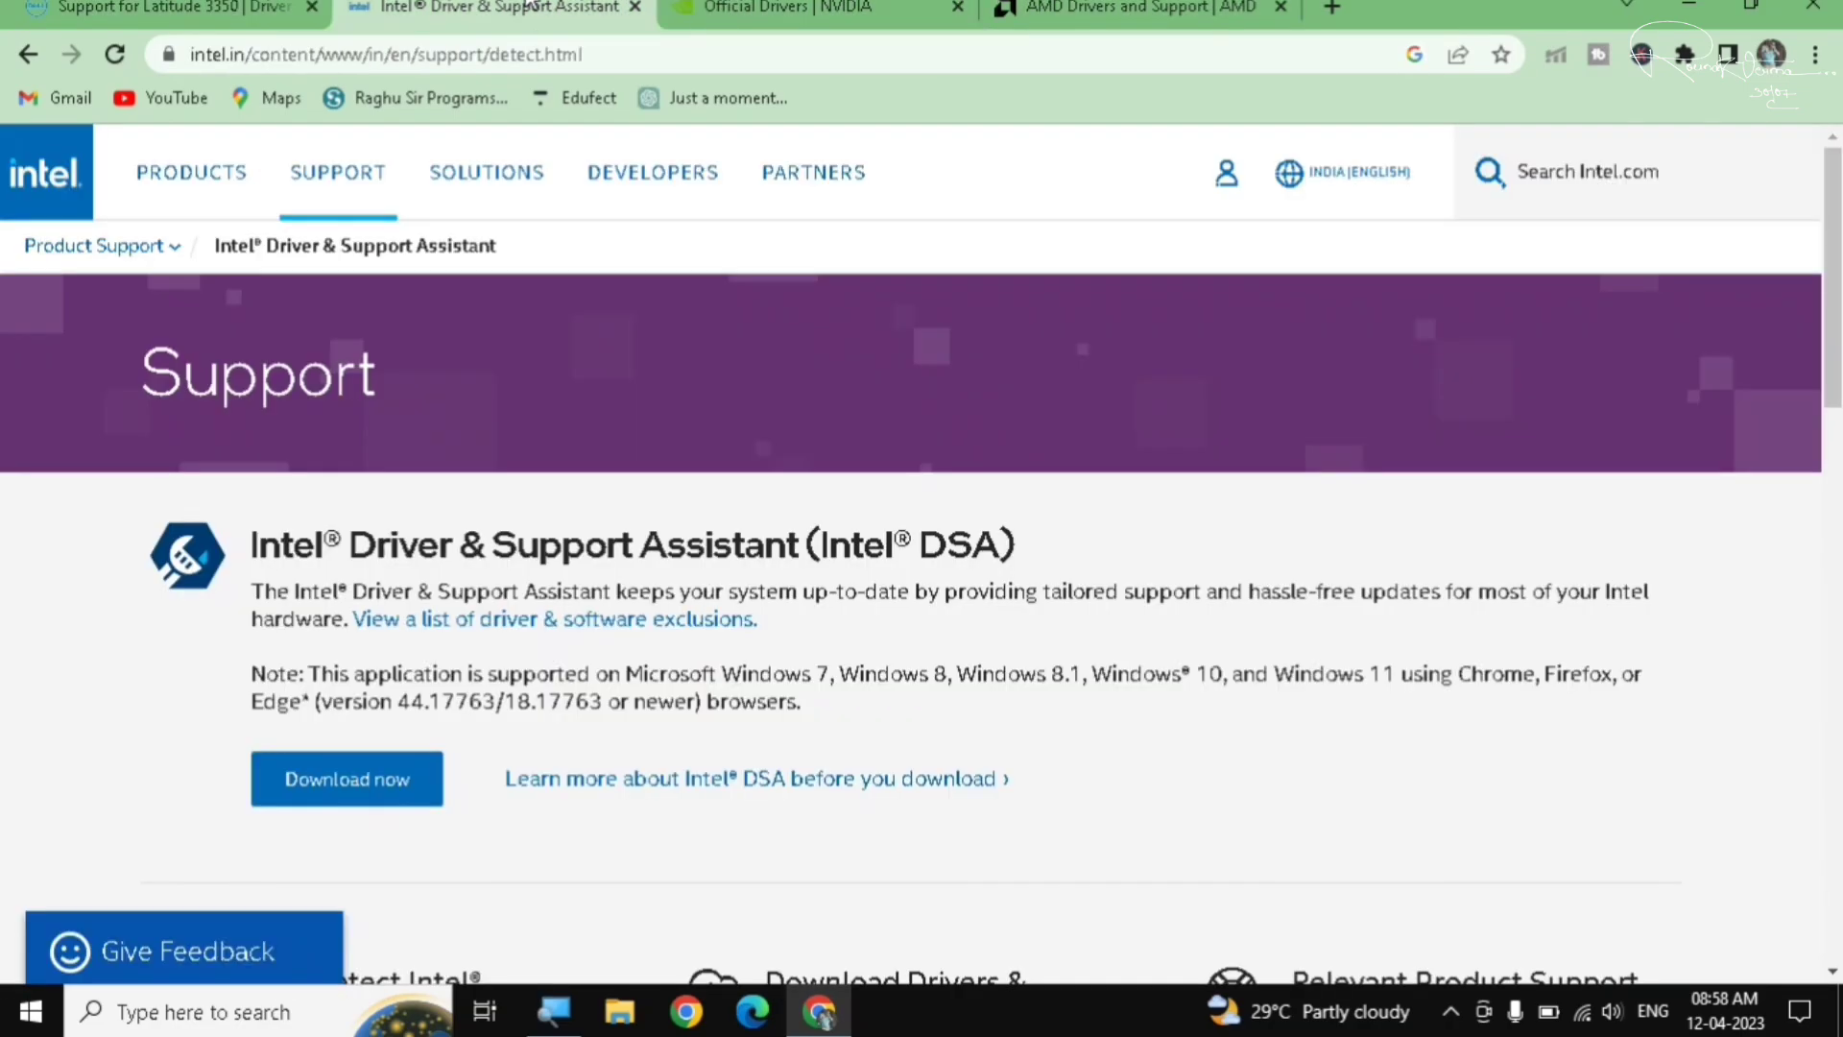
pyautogui.click(803, 5)
pyautogui.hotkey('ctrl', 'shift', 'Tab')
pyautogui.hotkey('ctrl', 'Tab')
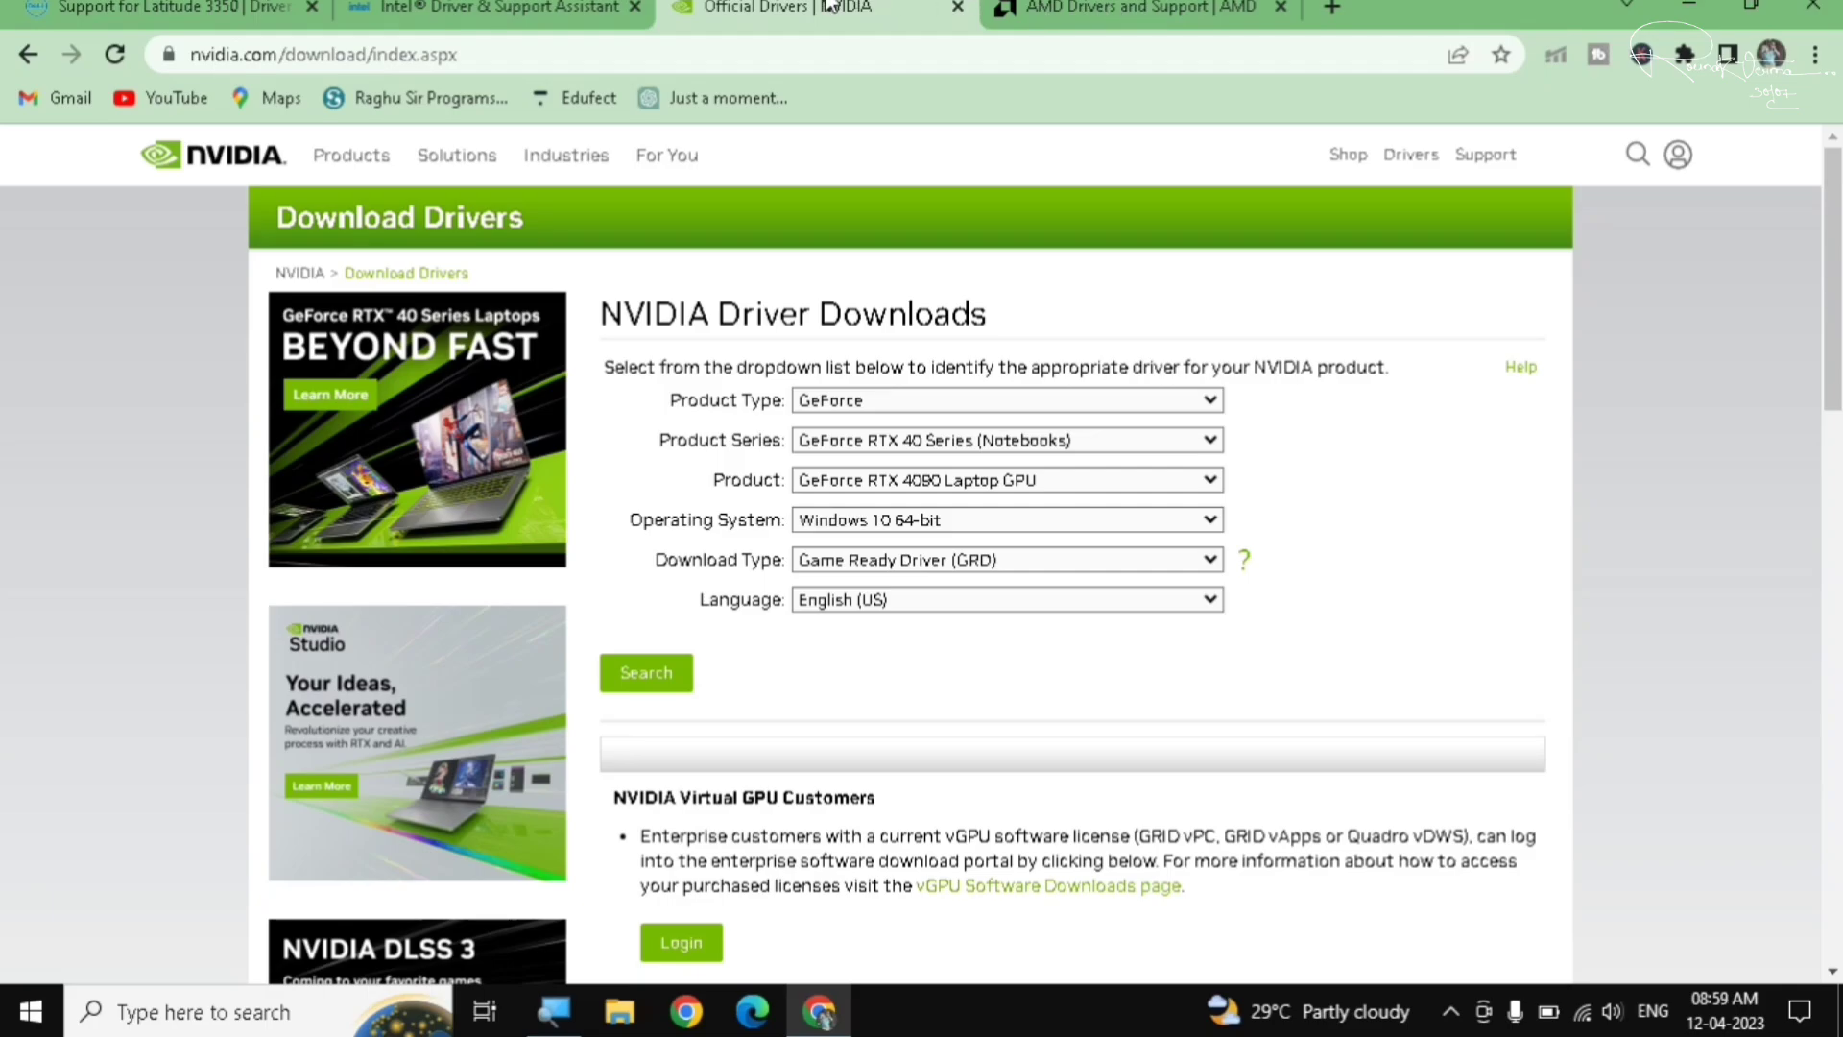
pyautogui.click(1165, 6)
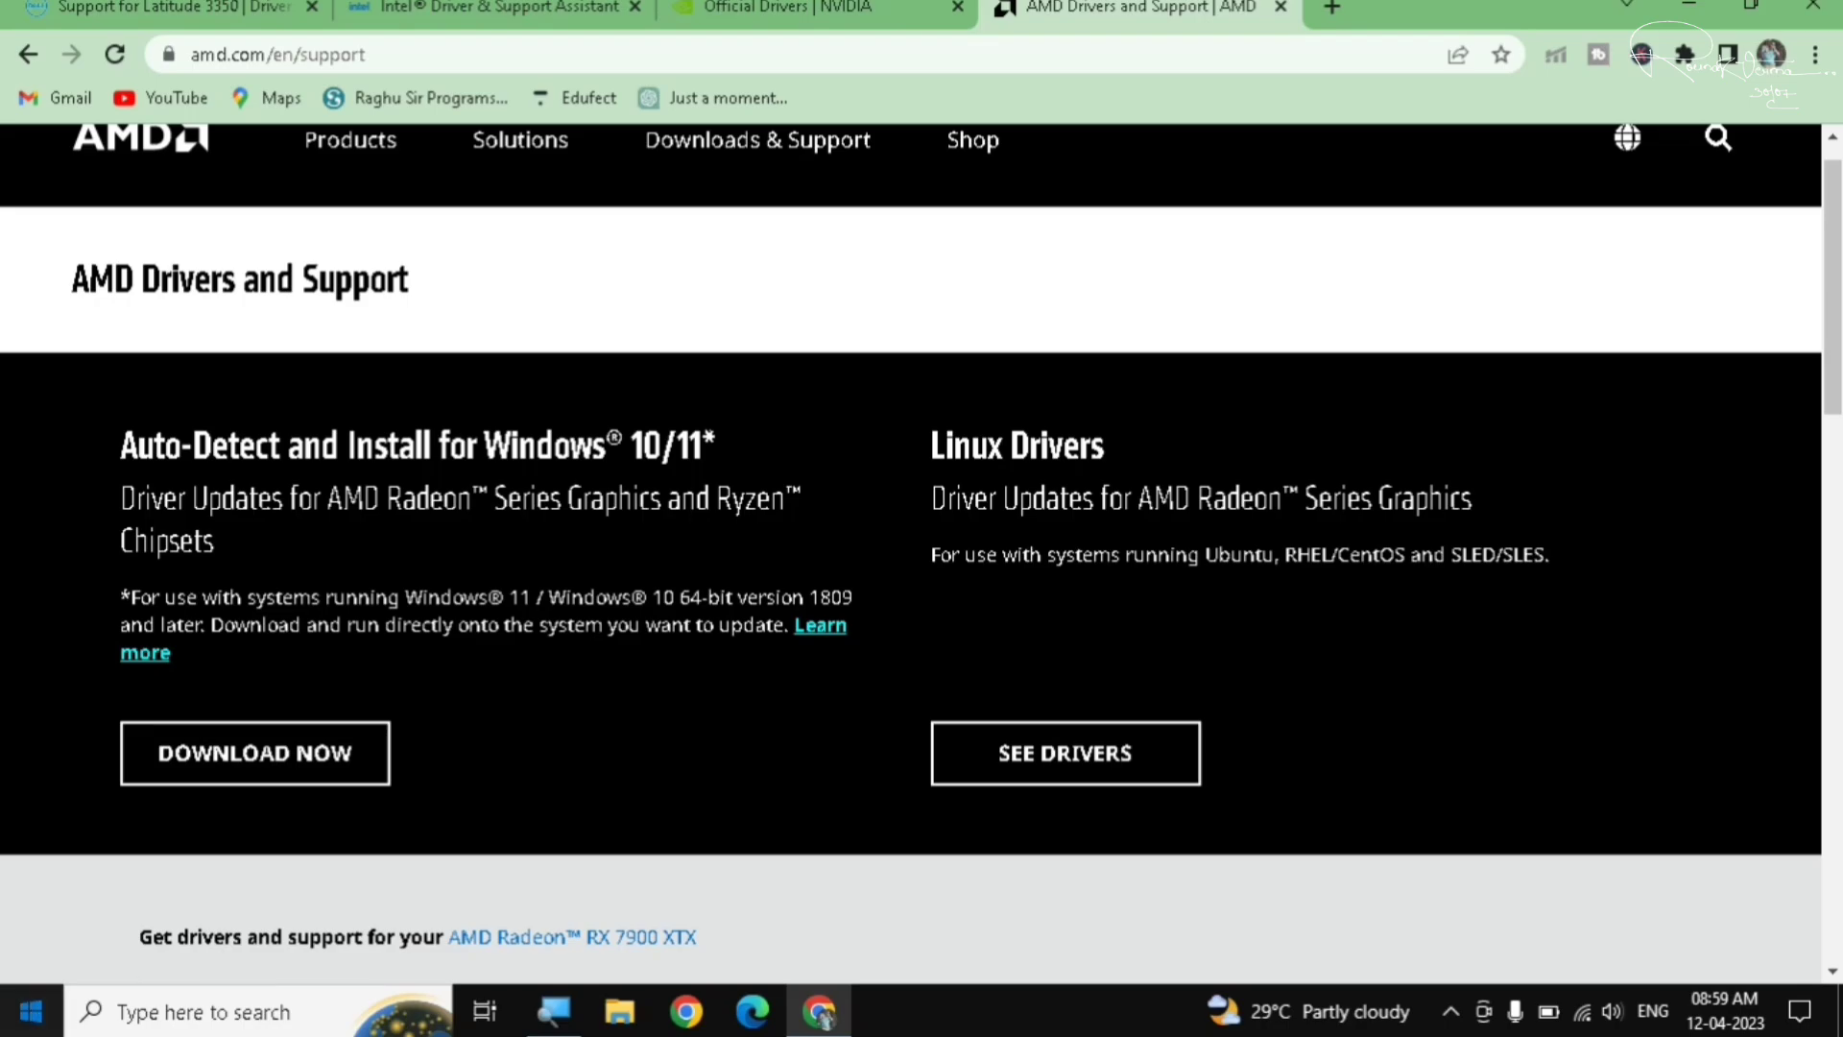
# Bring up the sleep, shut down and restart choices again and close them
pyautogui.click(31, 1010)
pyautogui.click(31, 955)
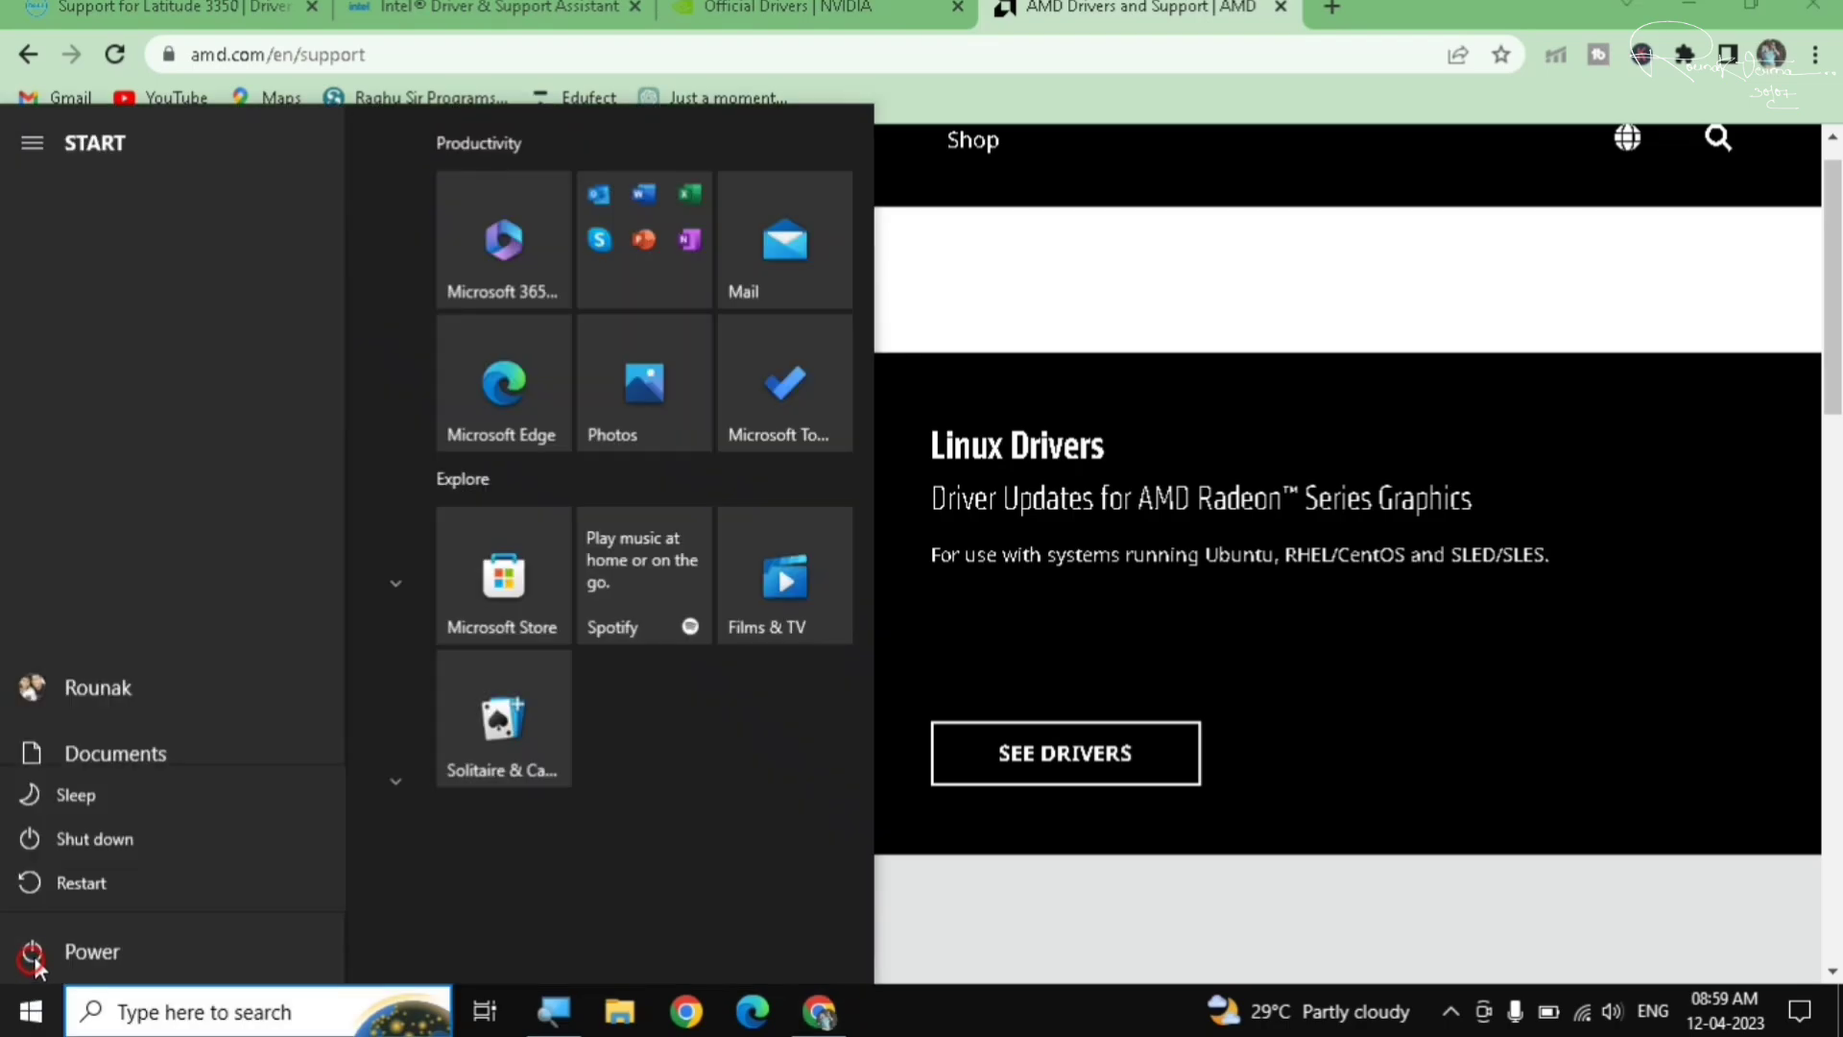
pyautogui.click(1137, 299)
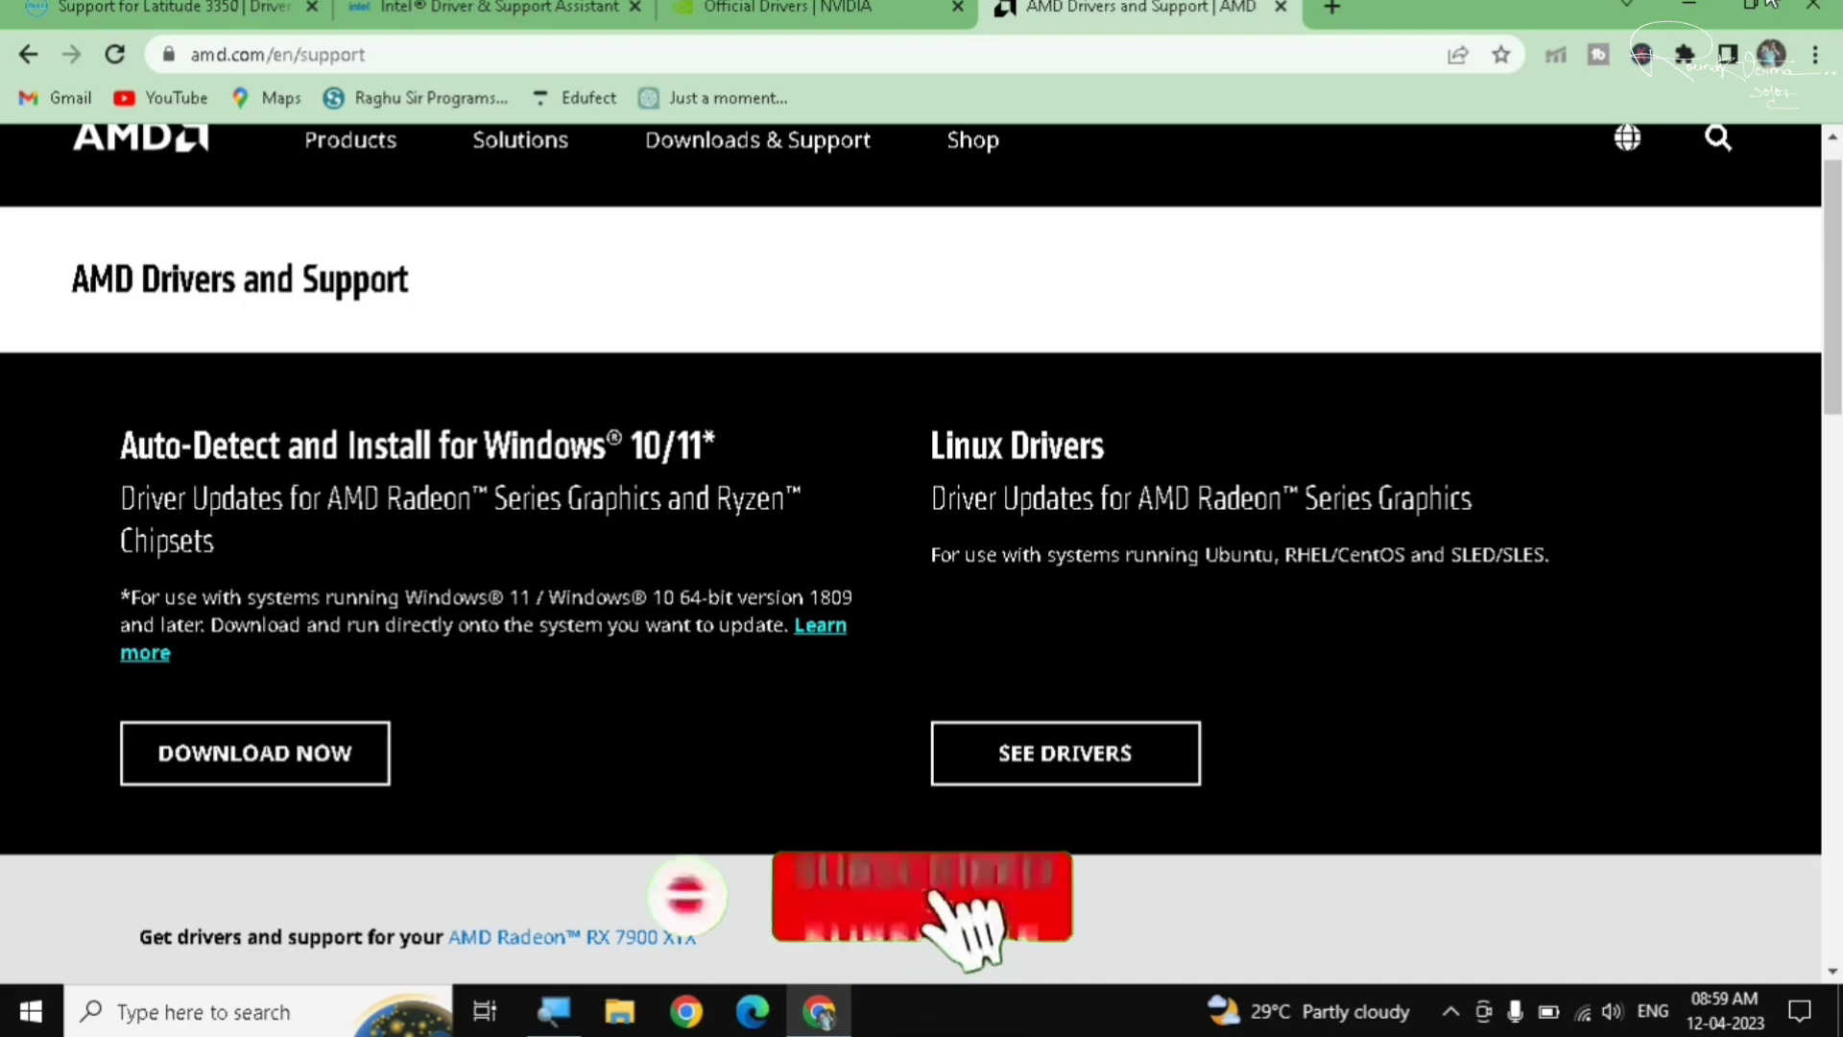
# Minimize the browser and search Windows for "control panel"
pyautogui.click(1689, 12)
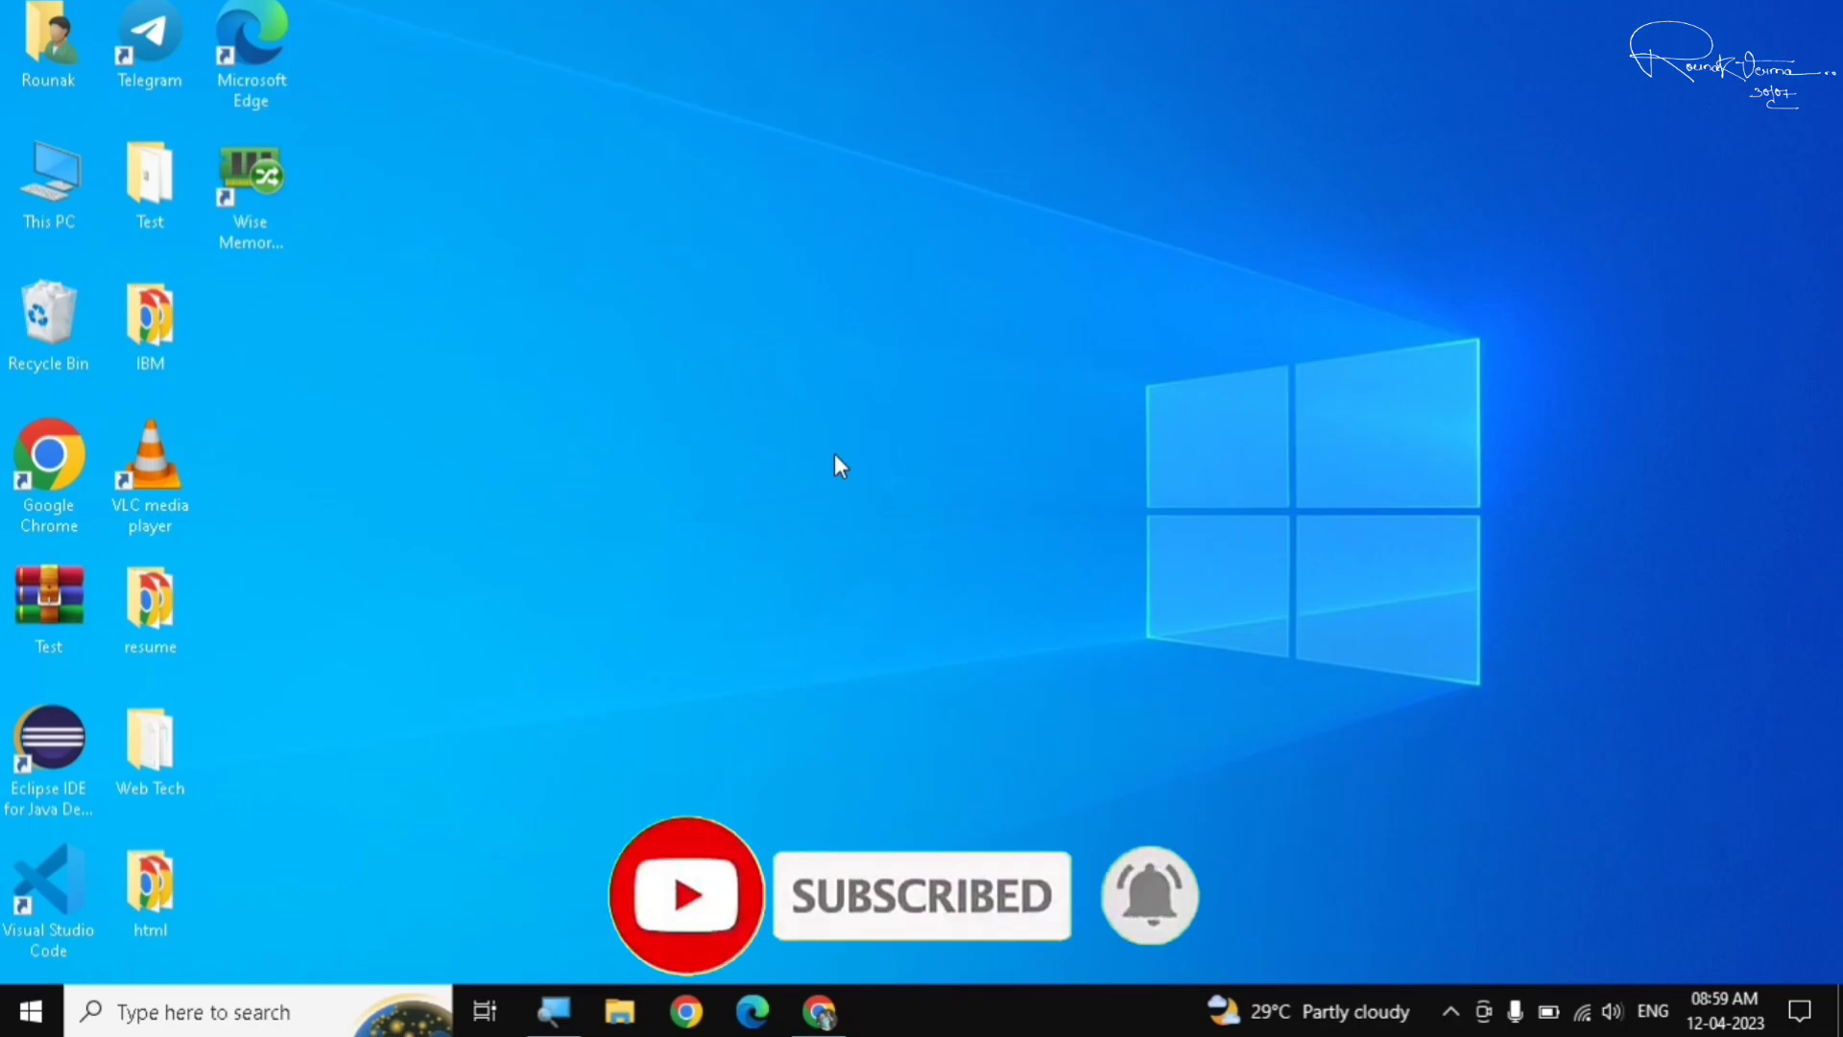
pyautogui.click(30, 1011)
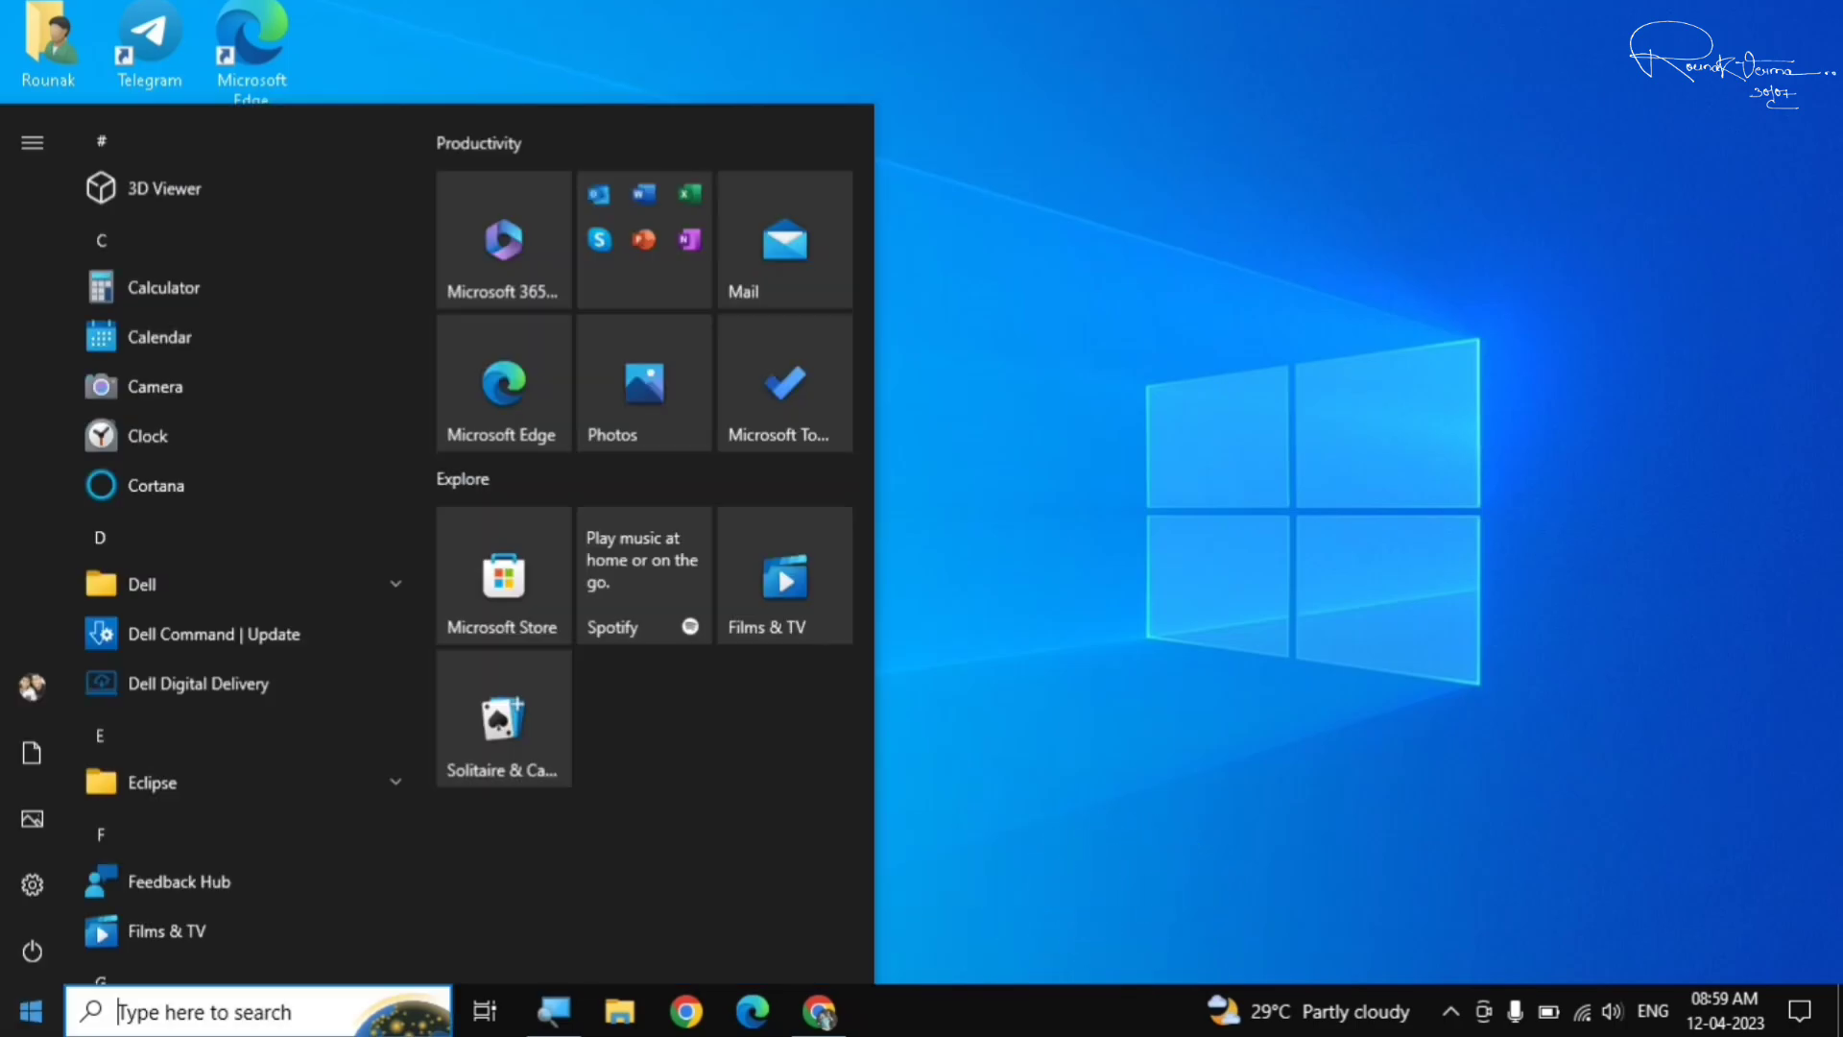
pyautogui.write('contprll')
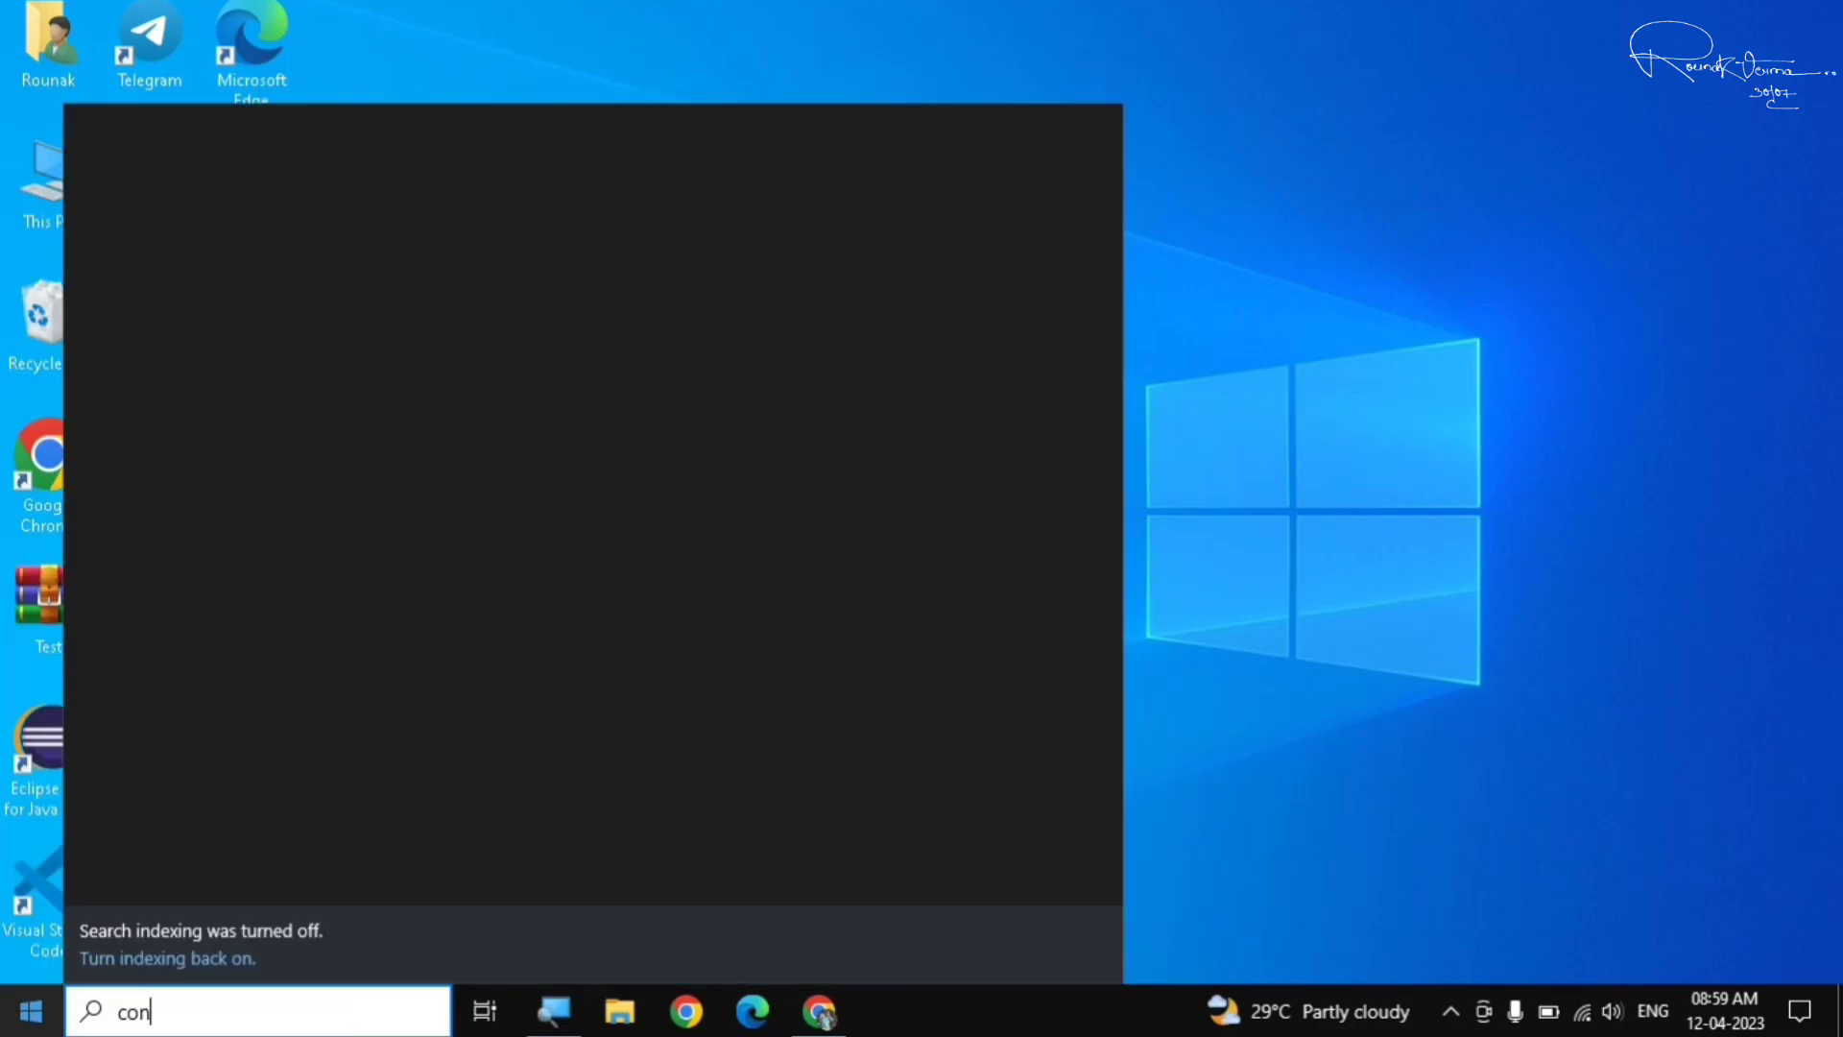
pyautogui.press('BackSpace')
pyautogui.press('BackSpace')
pyautogui.press('BackSpace')
pyautogui.press('BackSpace')
pyautogui.write('rol pane')
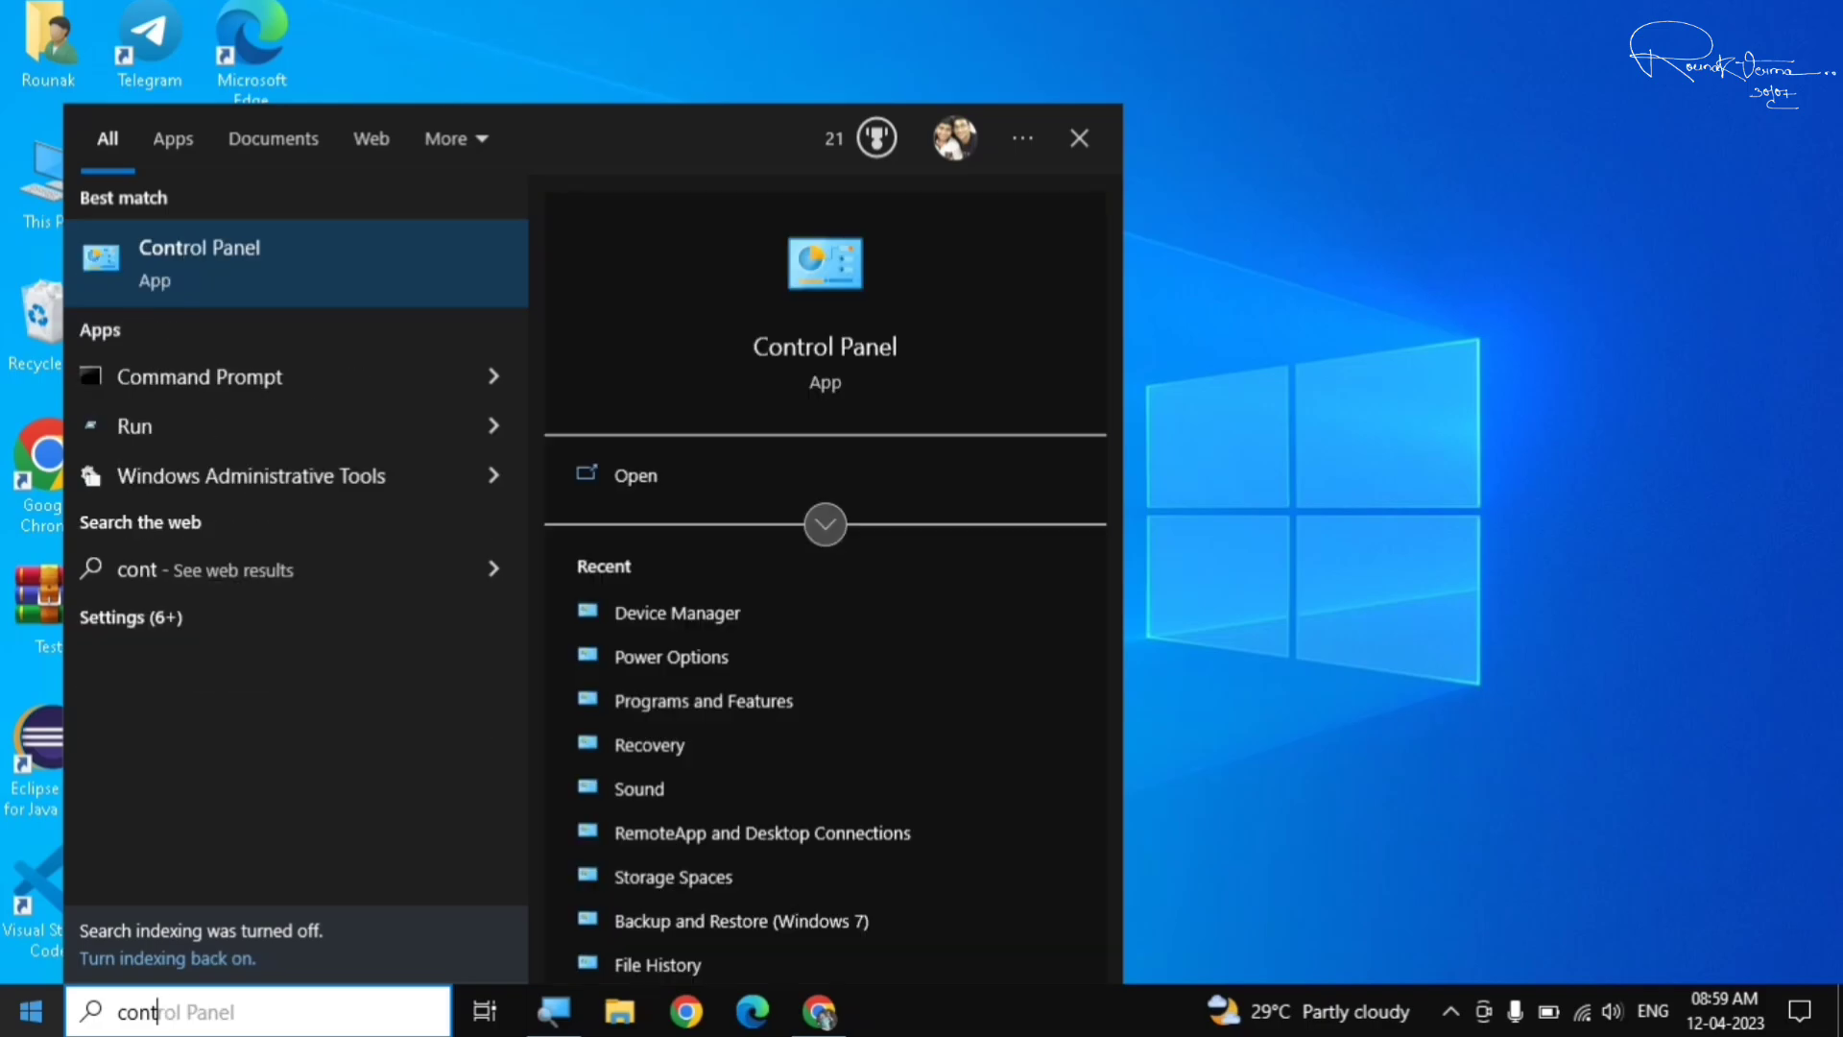
pyautogui.write('l')
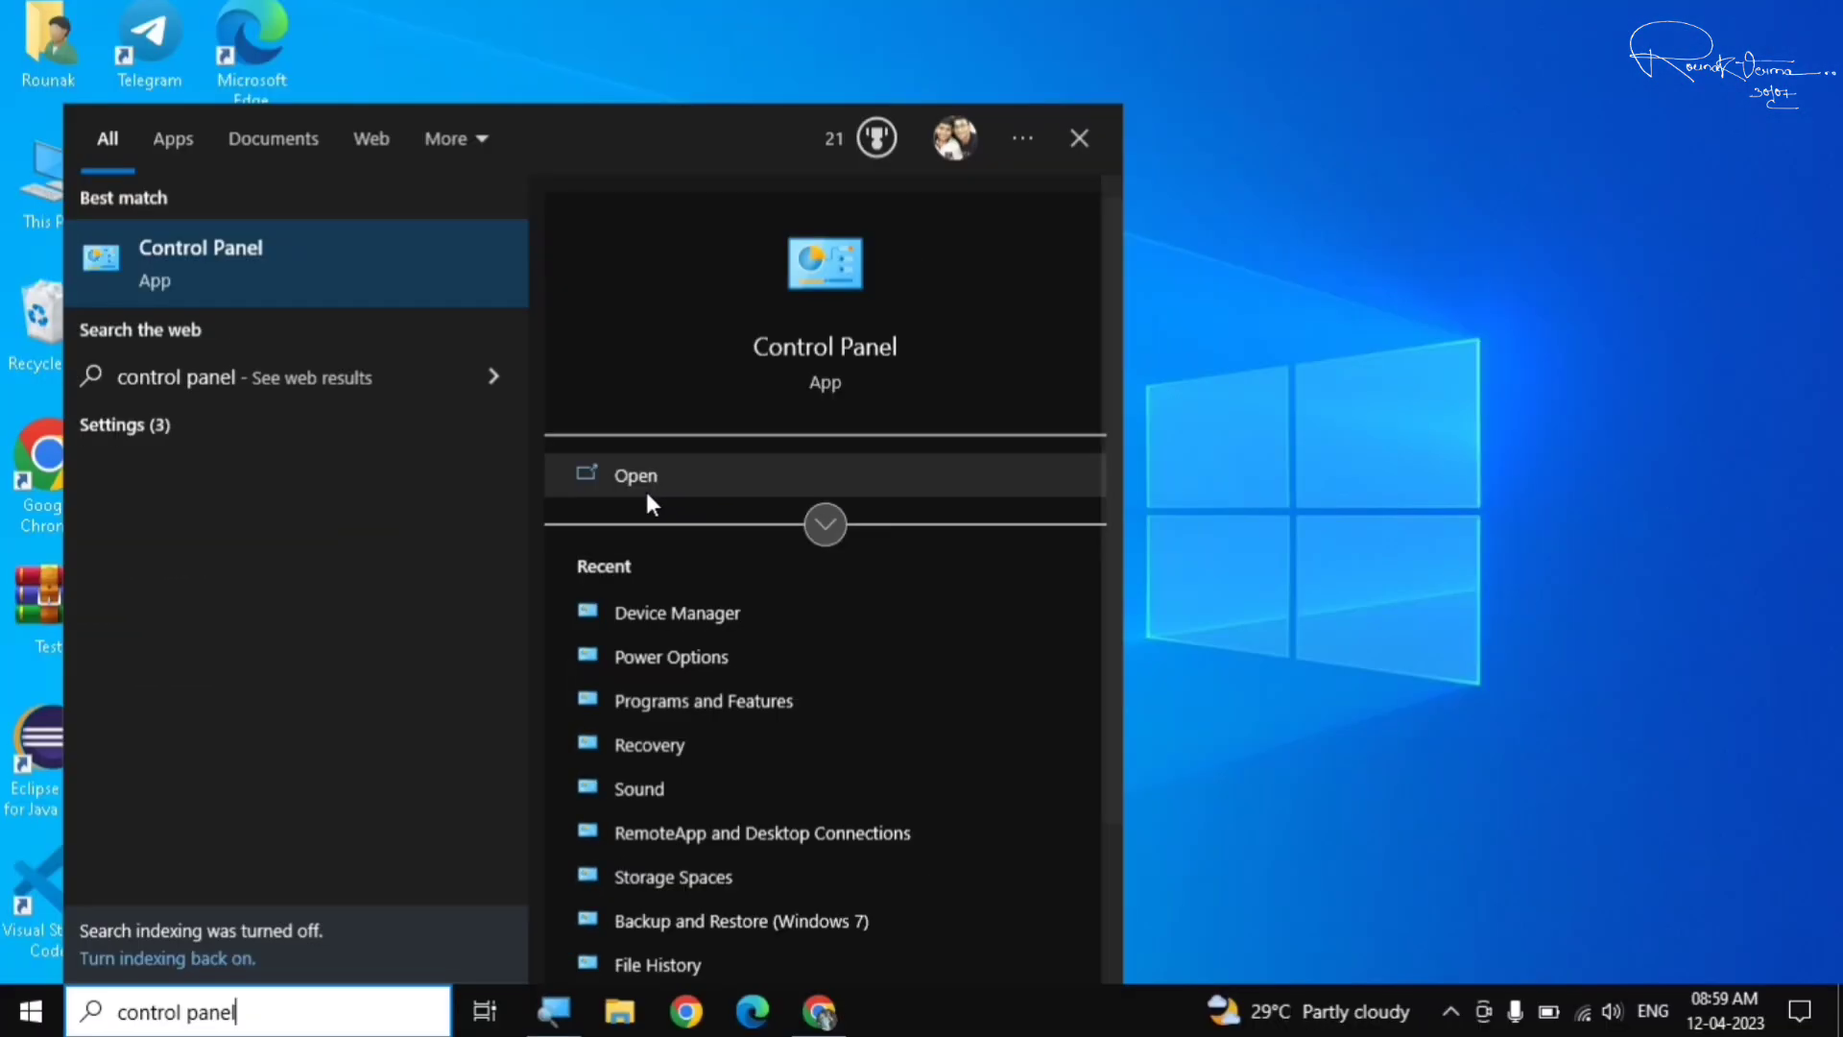
# Open Control Panel's Recovery tools and launch System Restore
pyautogui.click(647, 491)
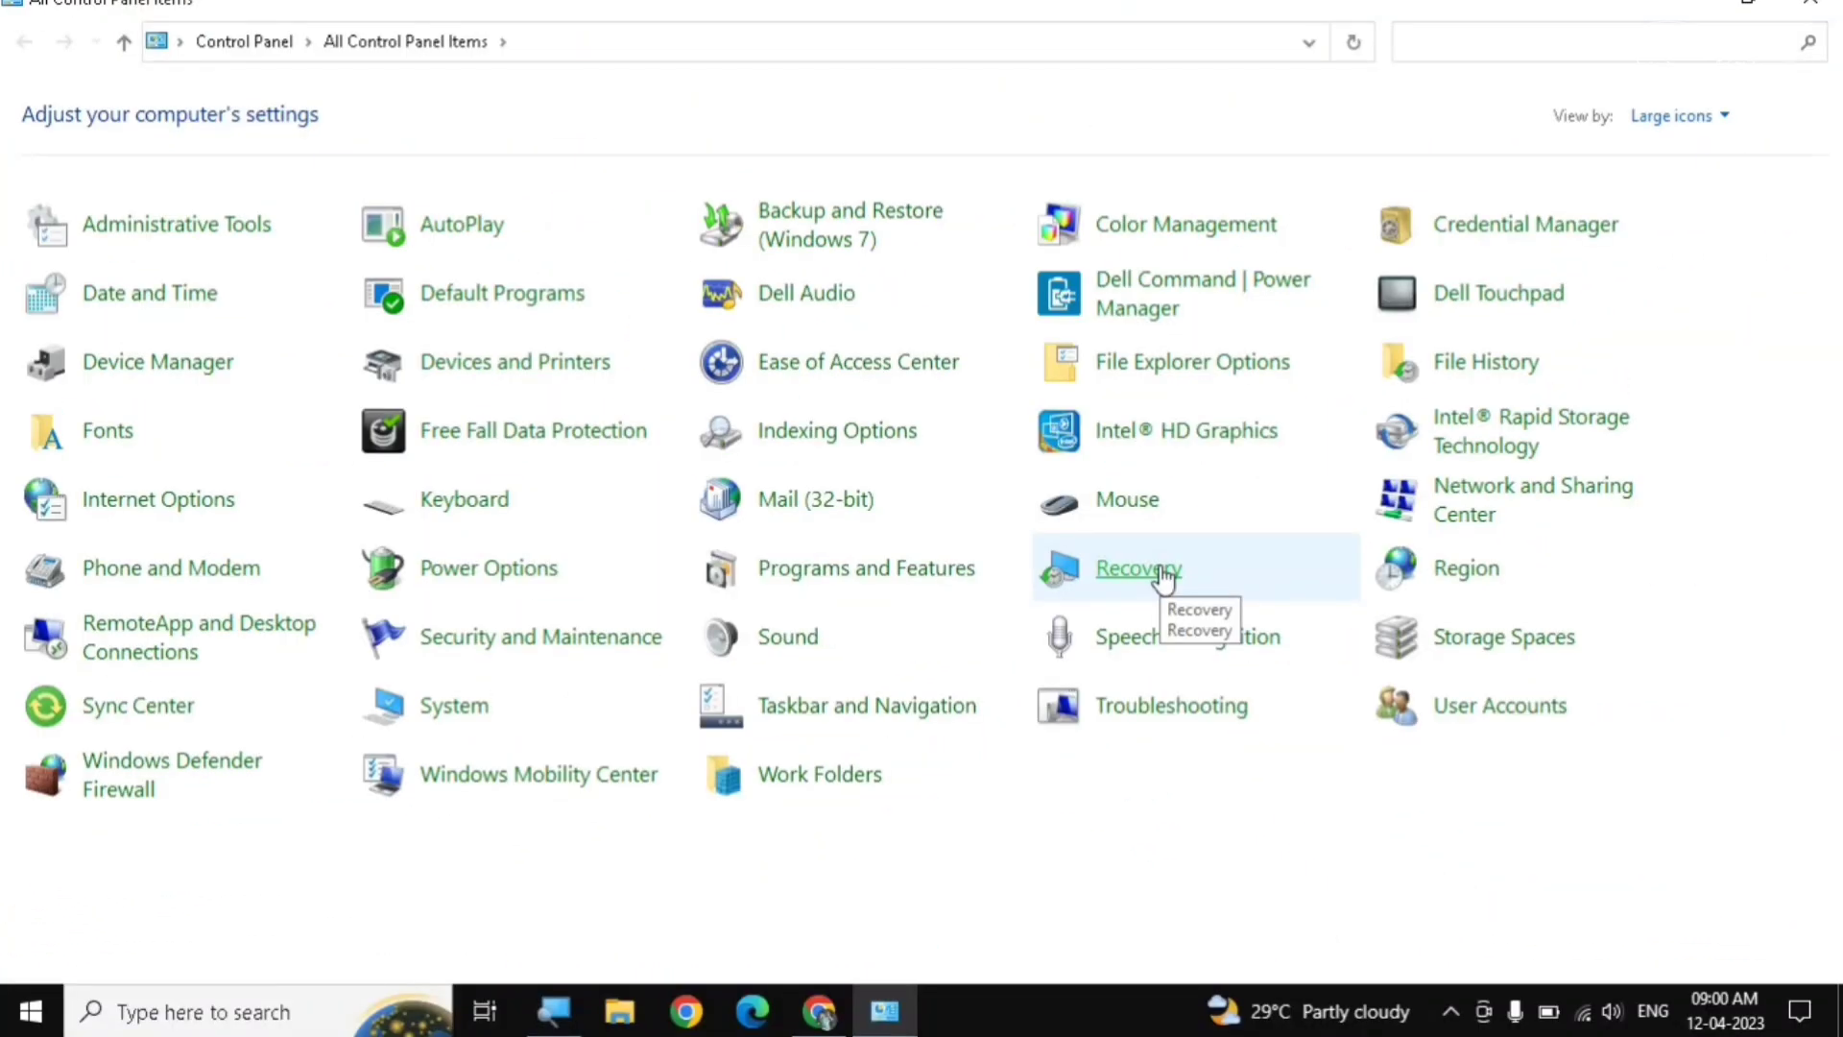
pyautogui.click(1163, 574)
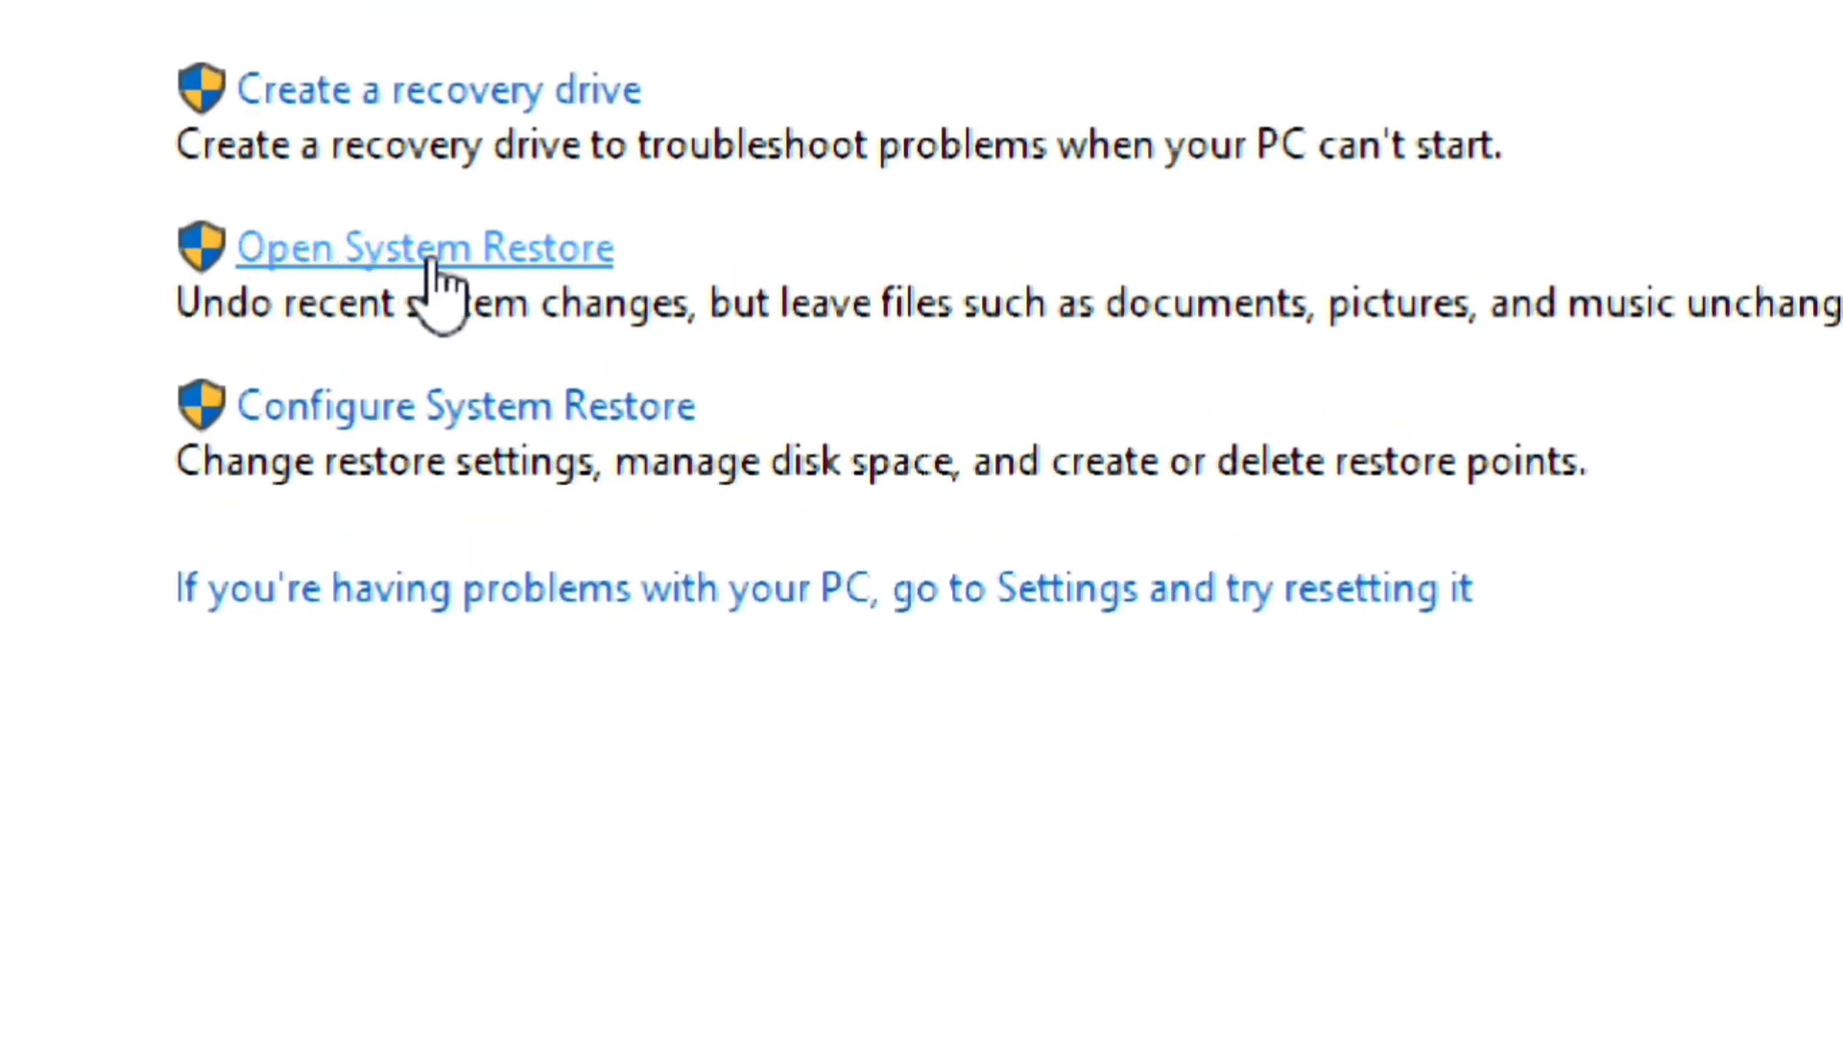
pyautogui.click(431, 259)
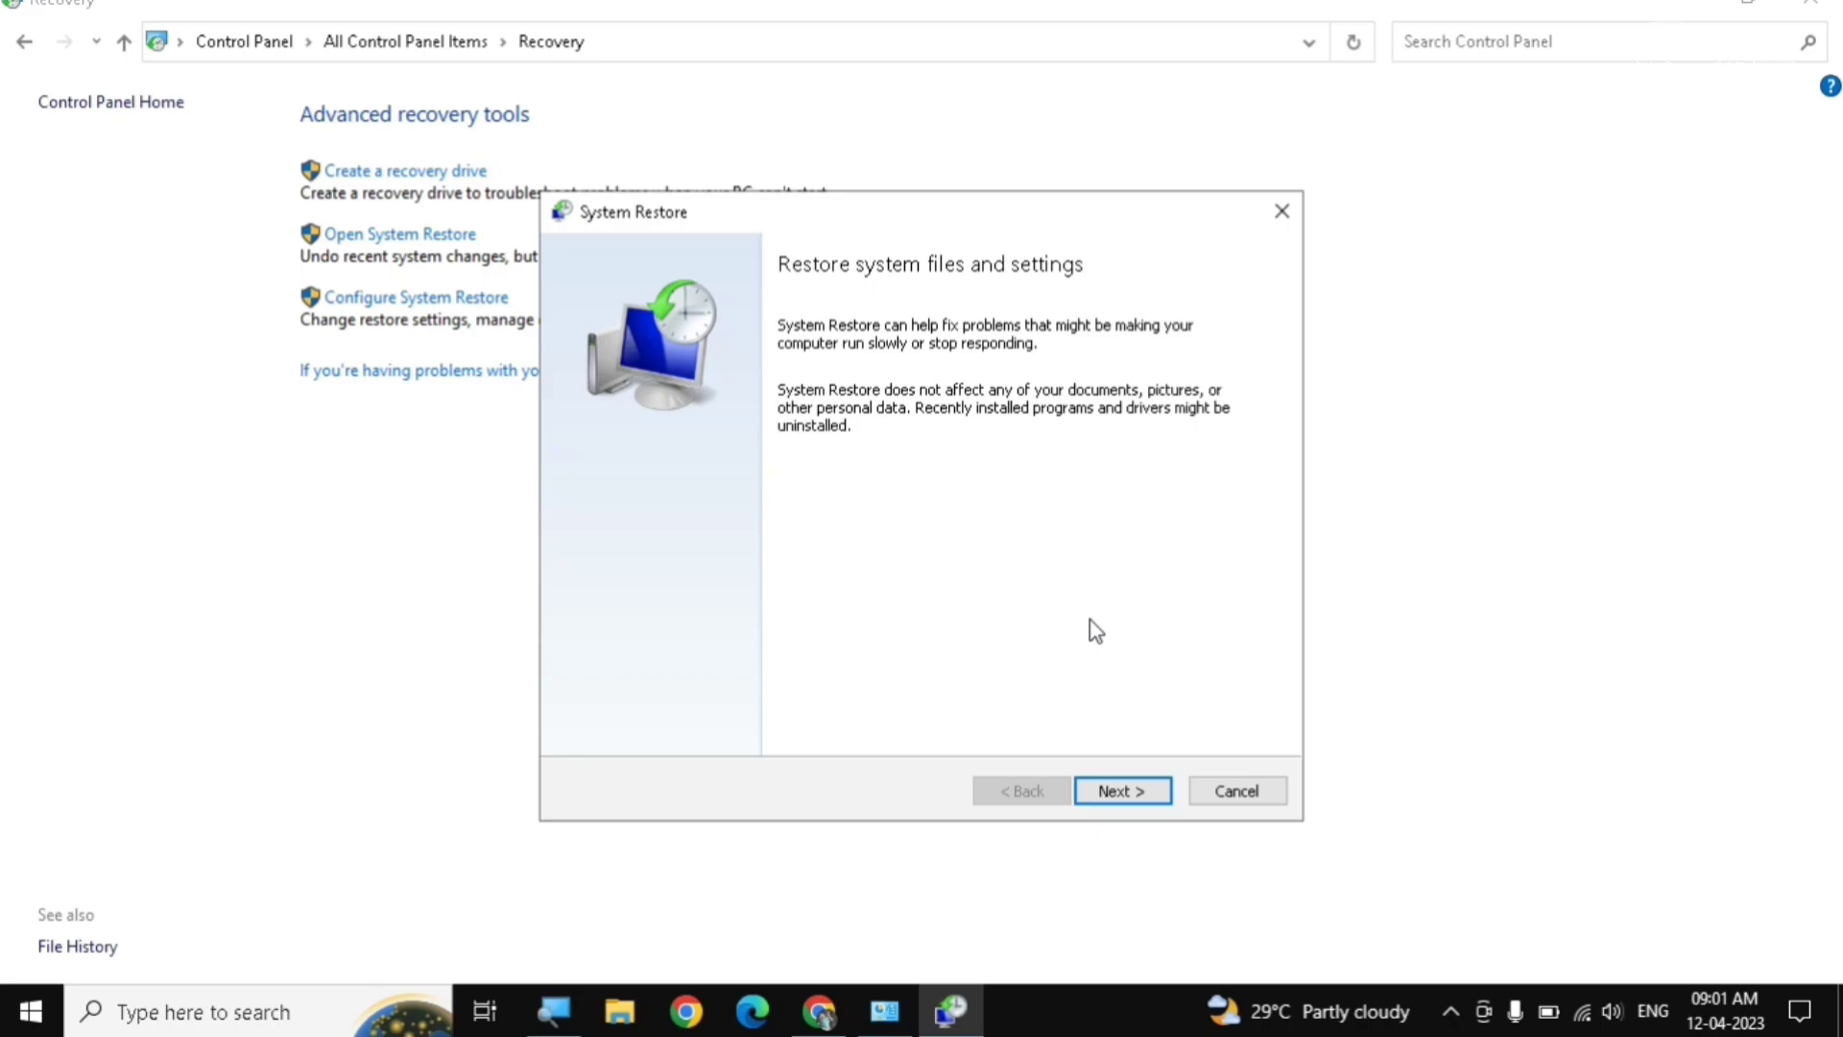
pyautogui.click(1129, 791)
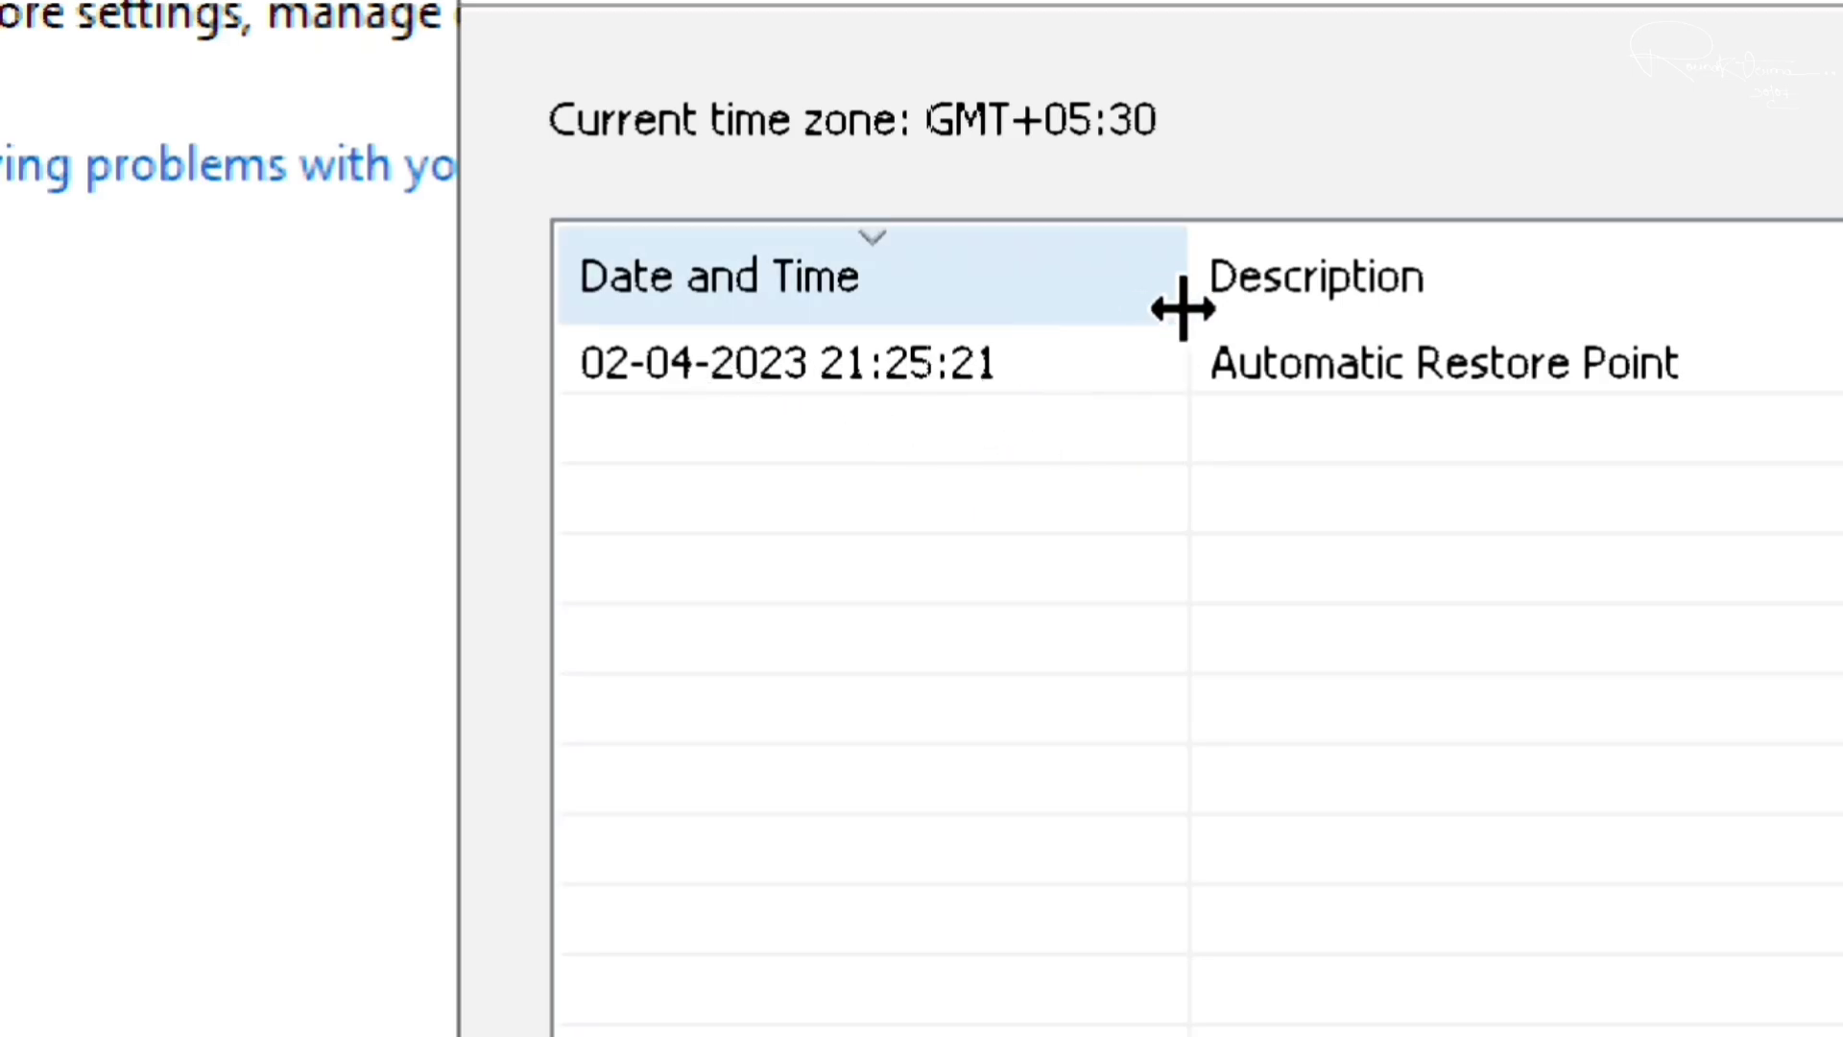
pyautogui.click(1100, 372)
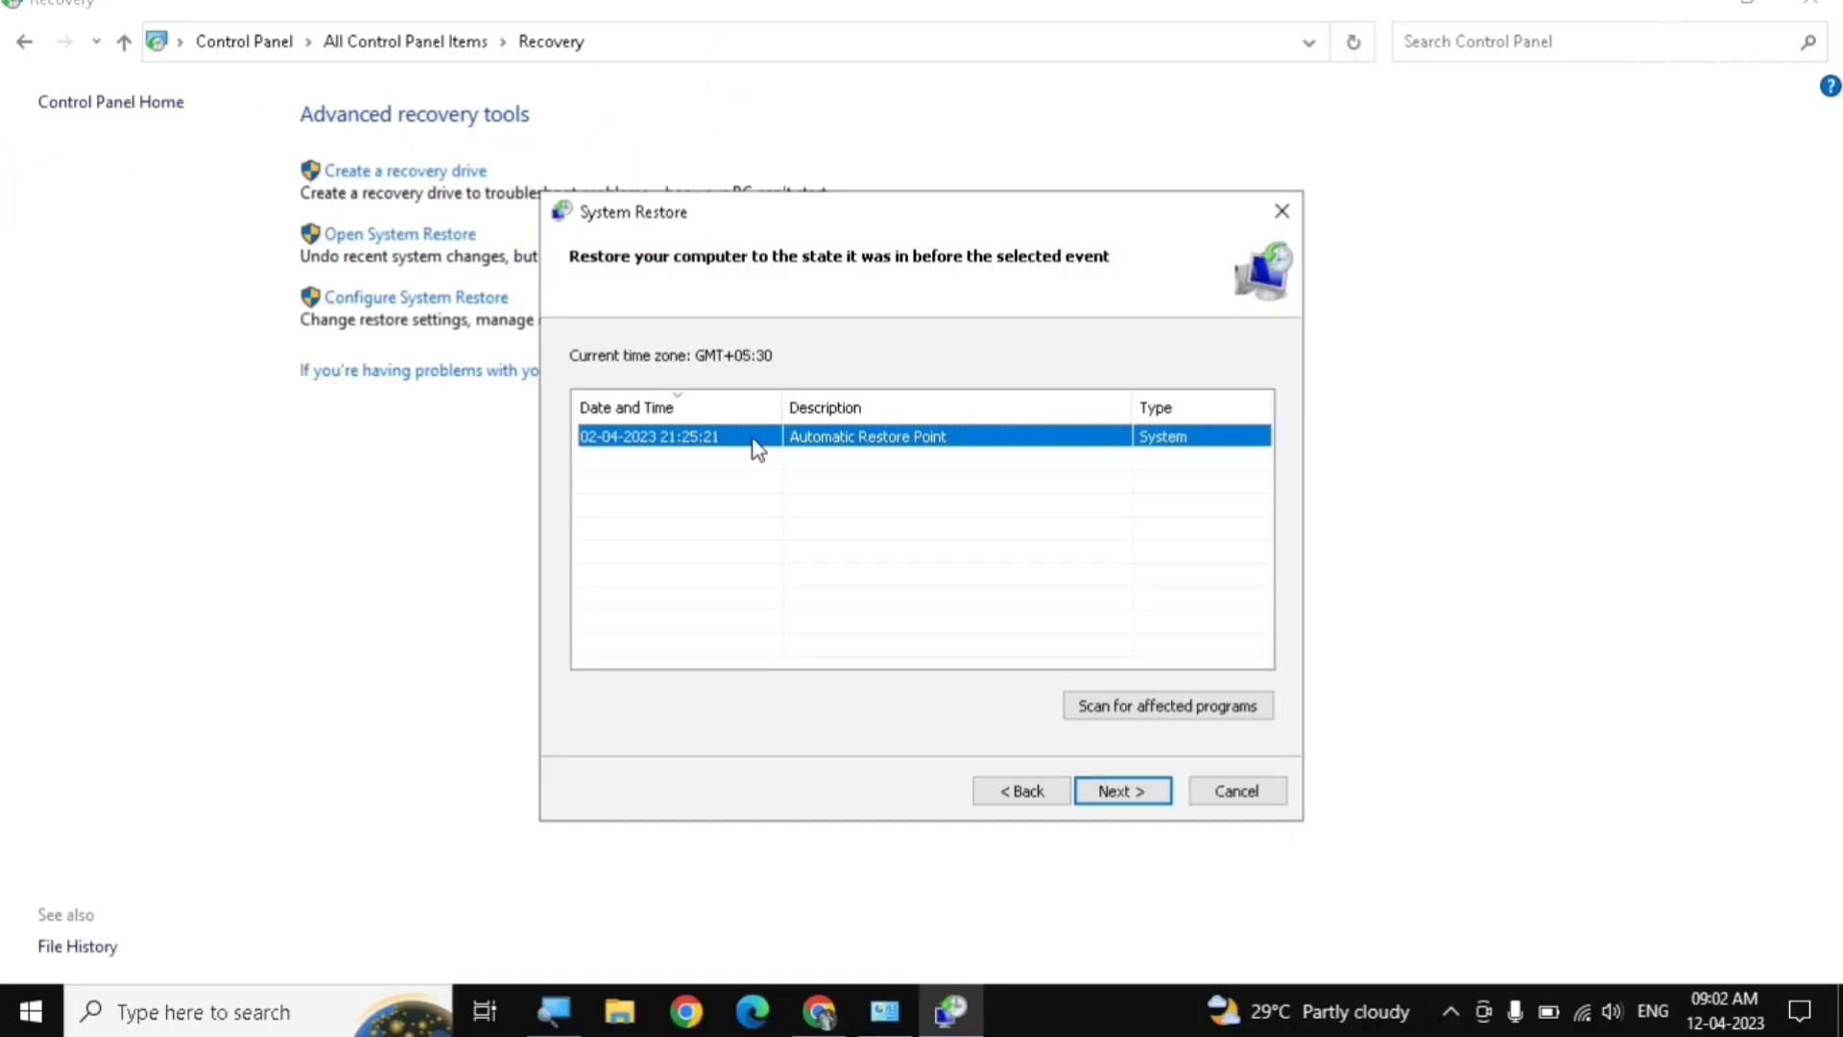
pyautogui.click(1129, 793)
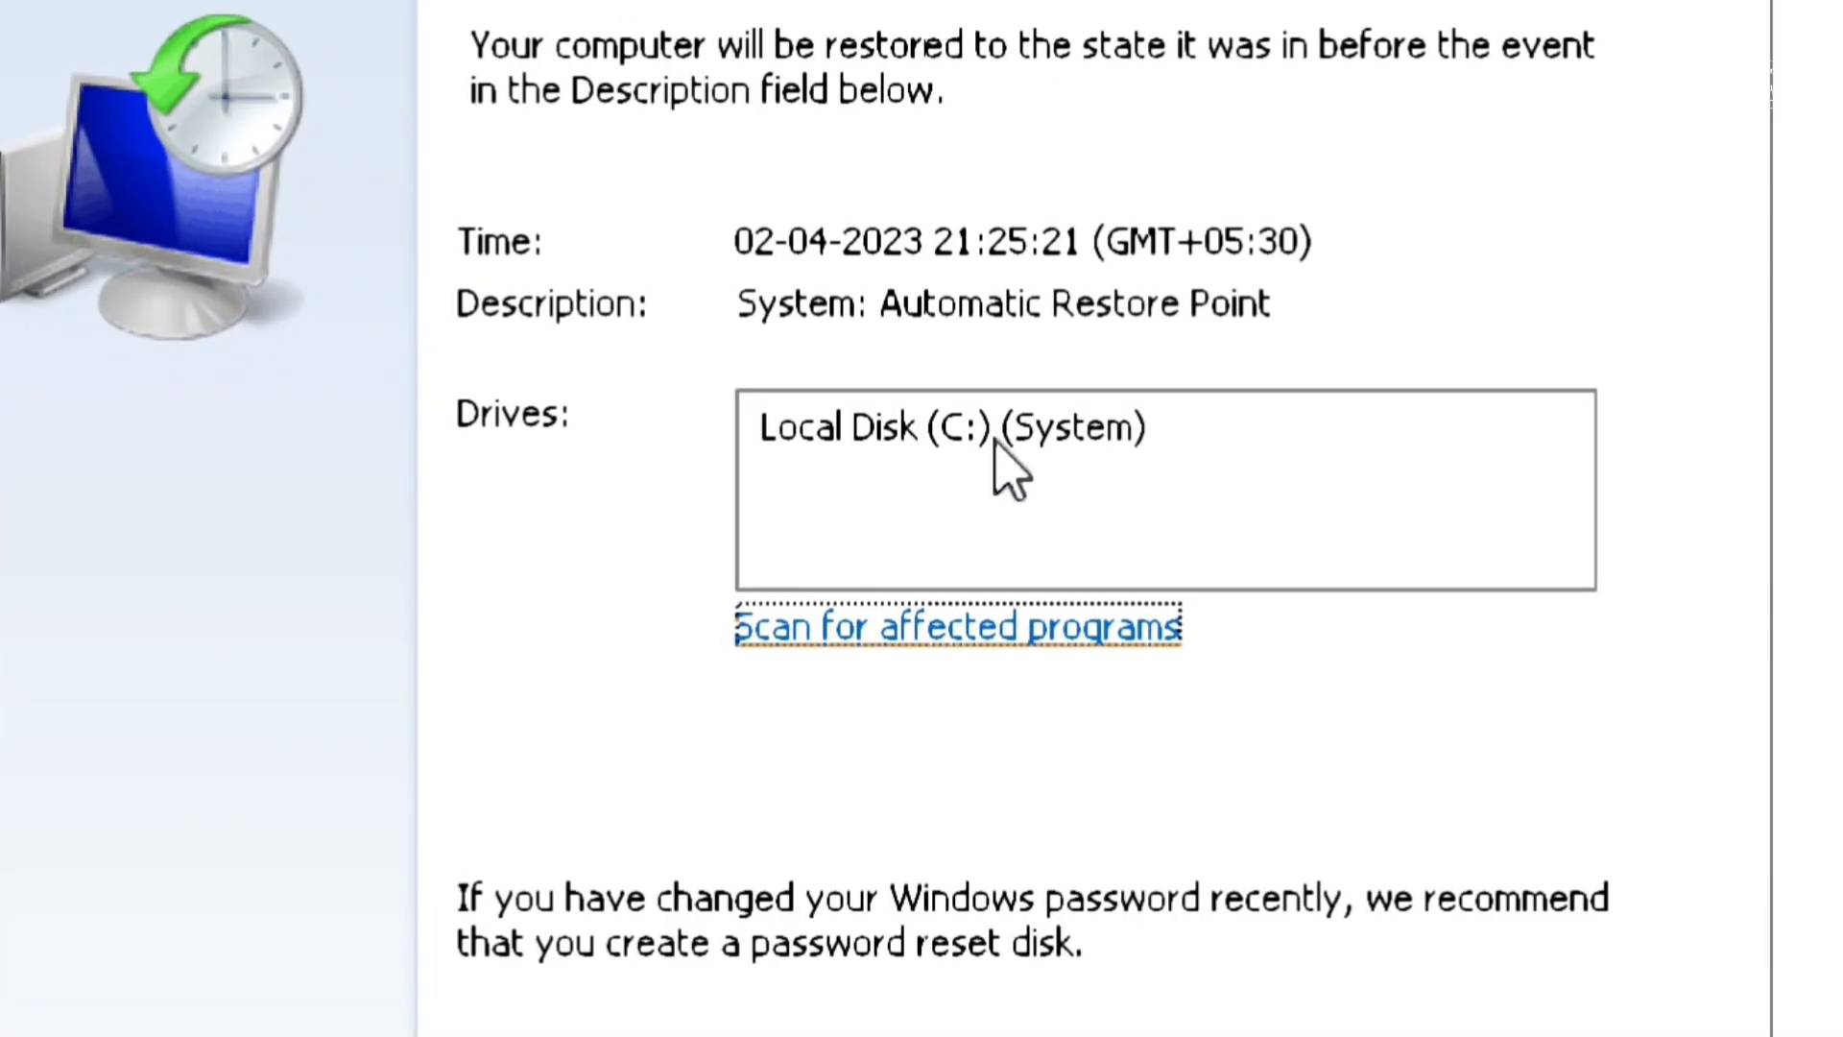
pyautogui.click(985, 446)
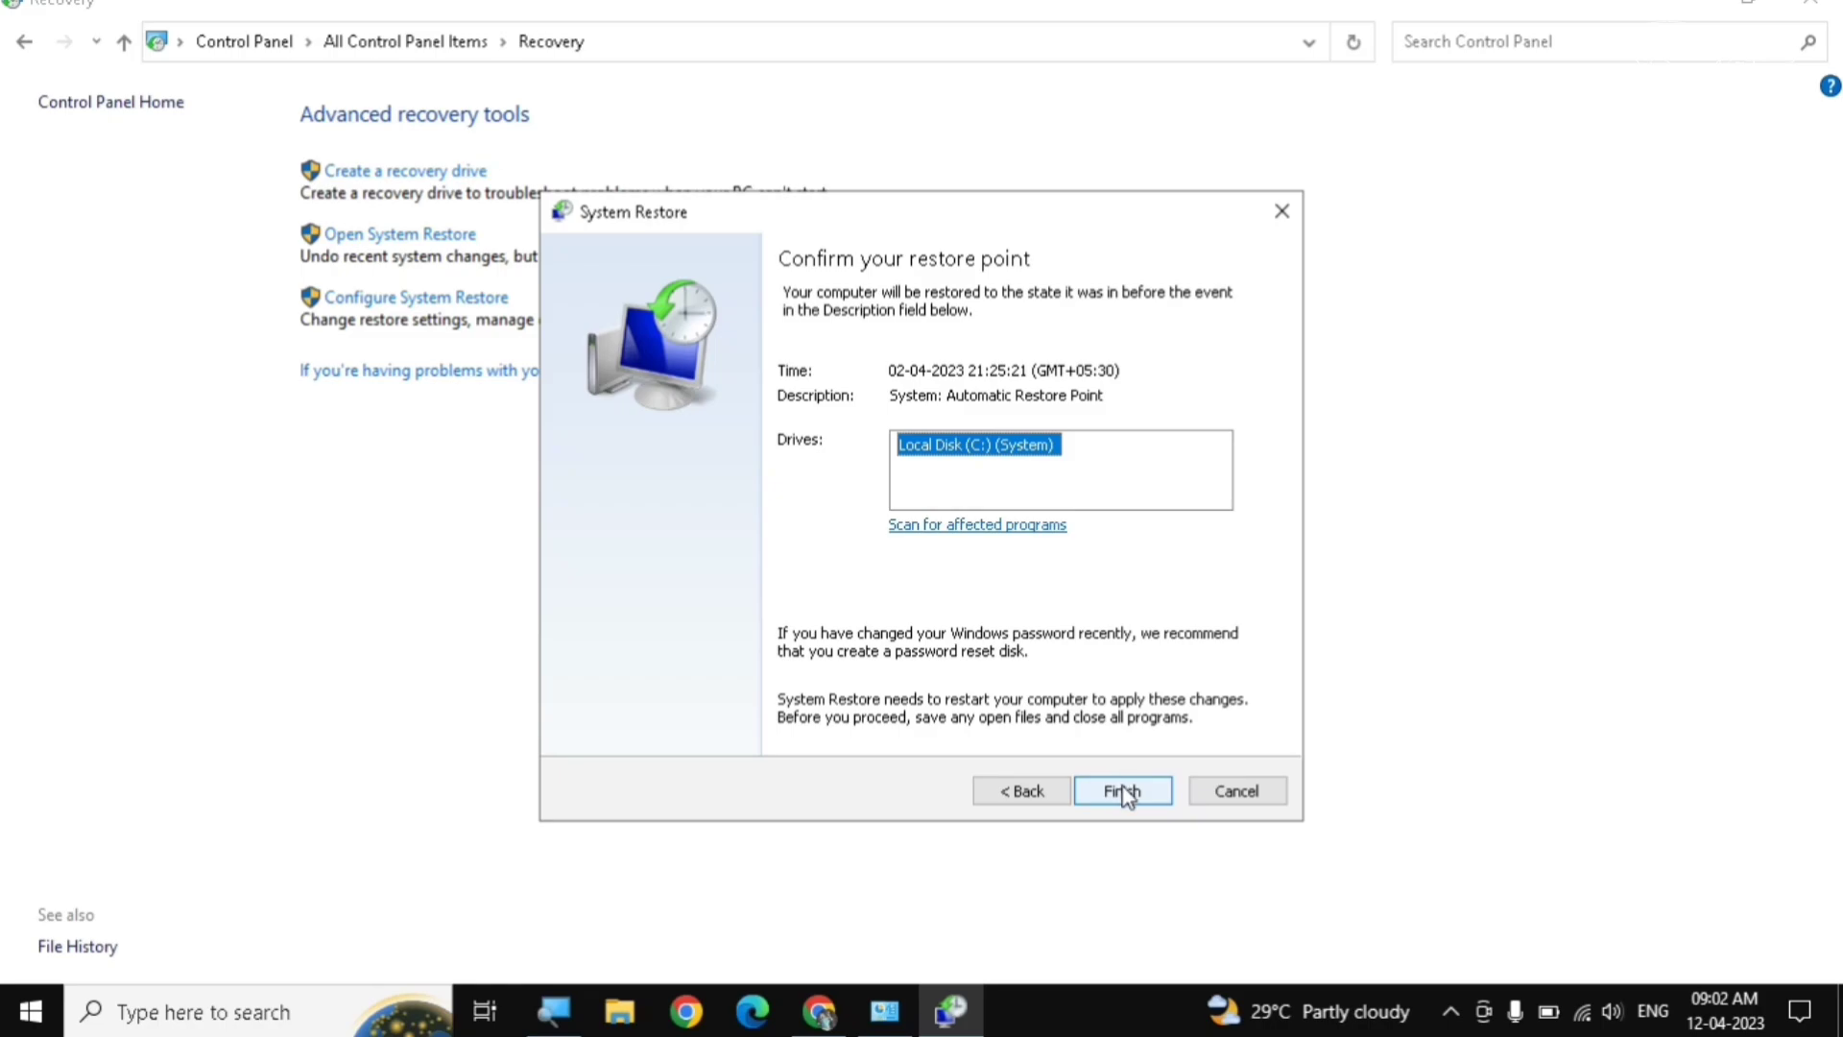
# Cancel System Restore without starting the restore and close the Recovery window
pyautogui.click(1246, 792)
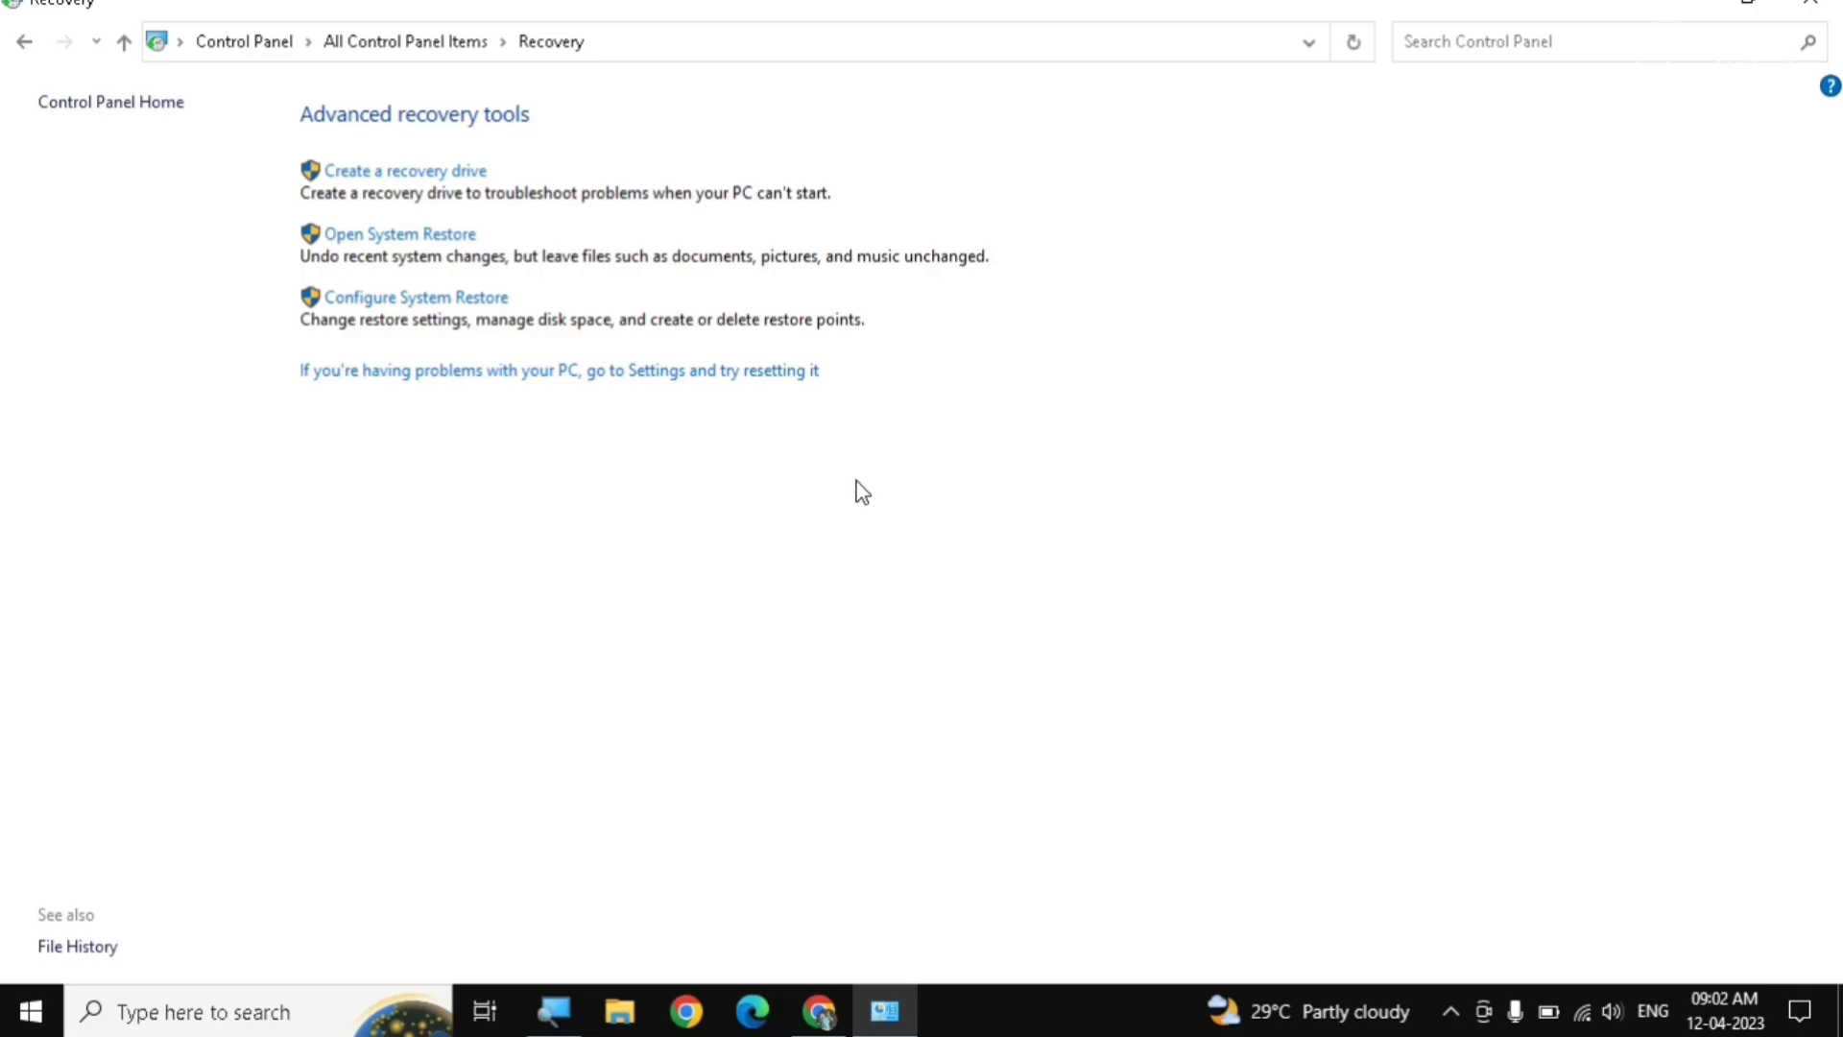
pyautogui.click(1811, 4)
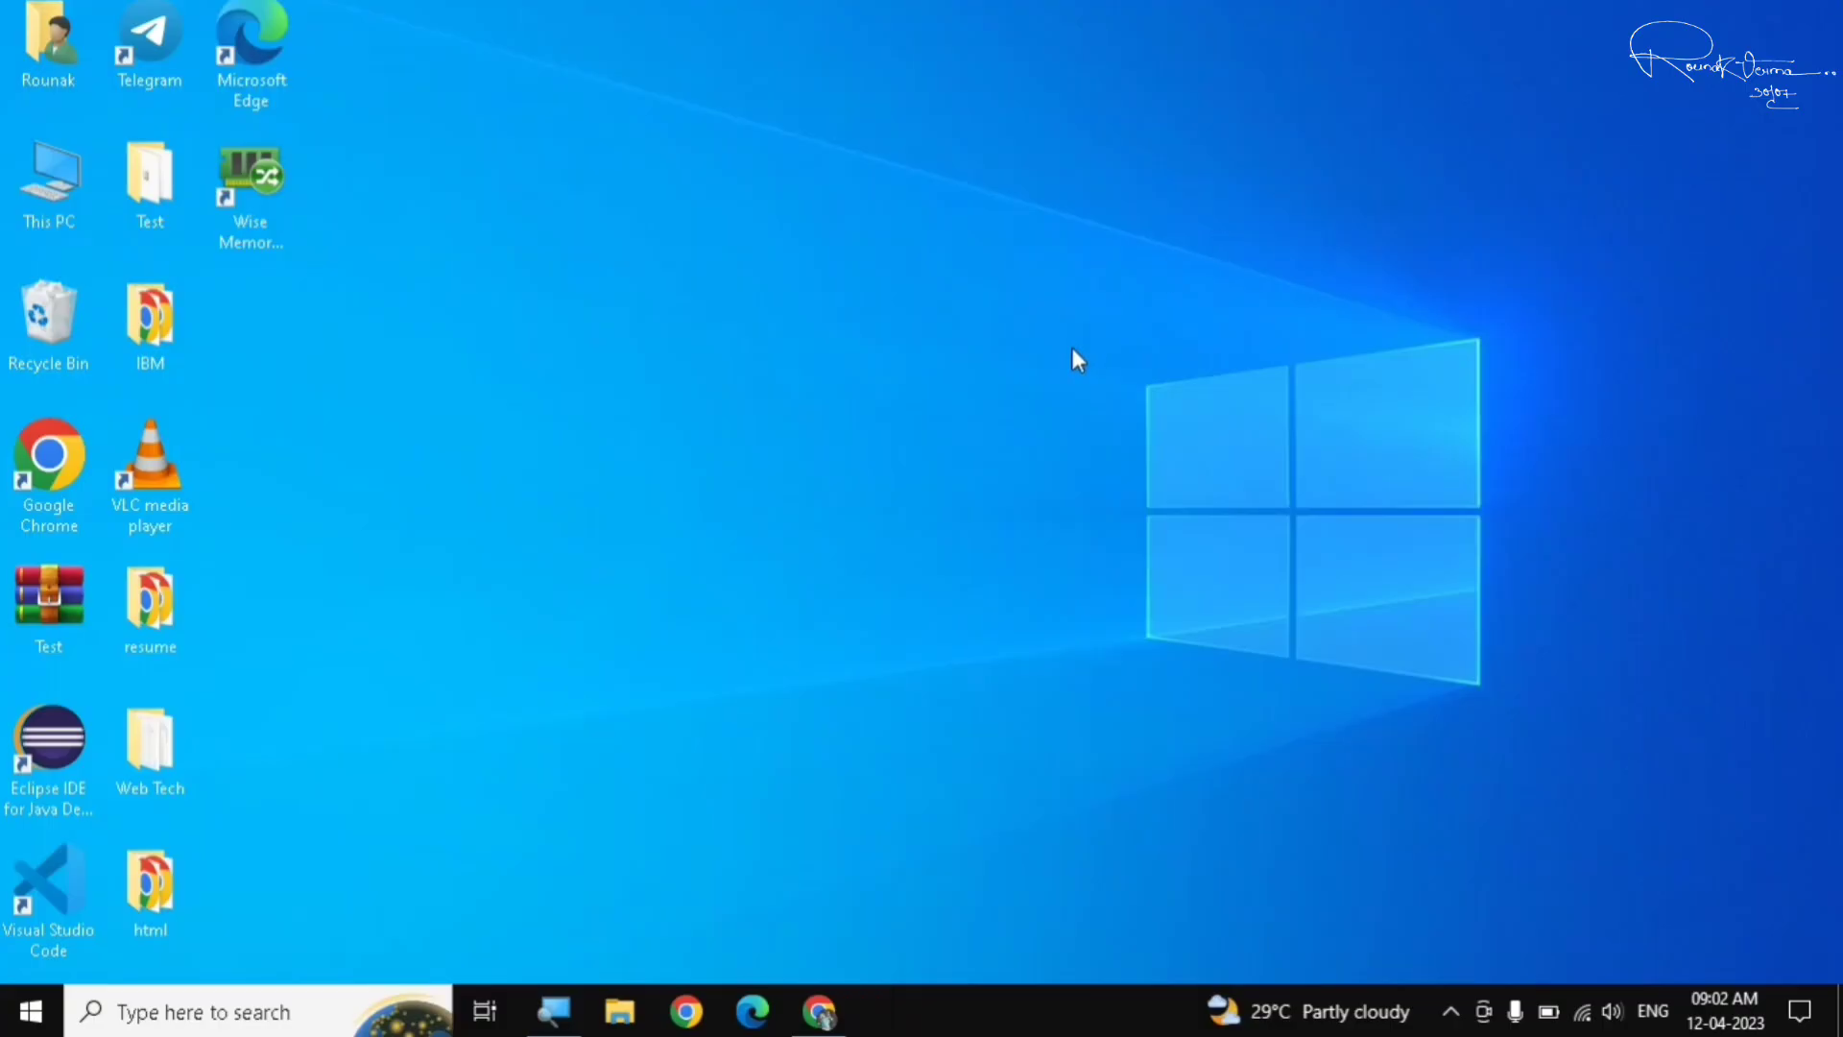